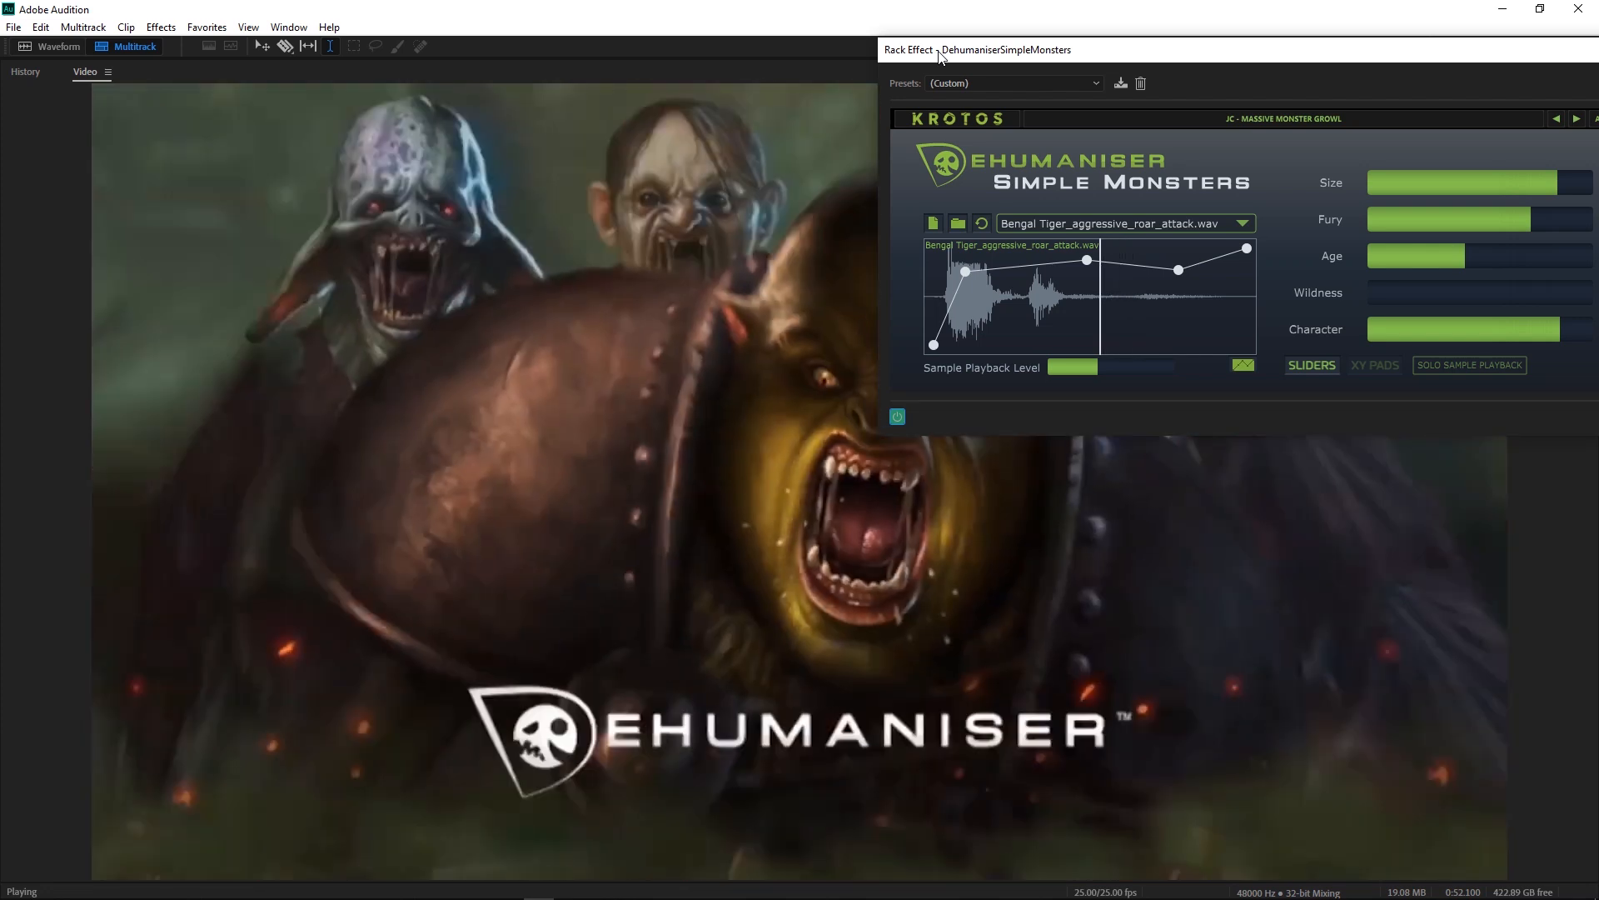
Step: Stop the full-size video preview and restore the Video panel to the multitrack layout
{"action": "key", "text": "space"}
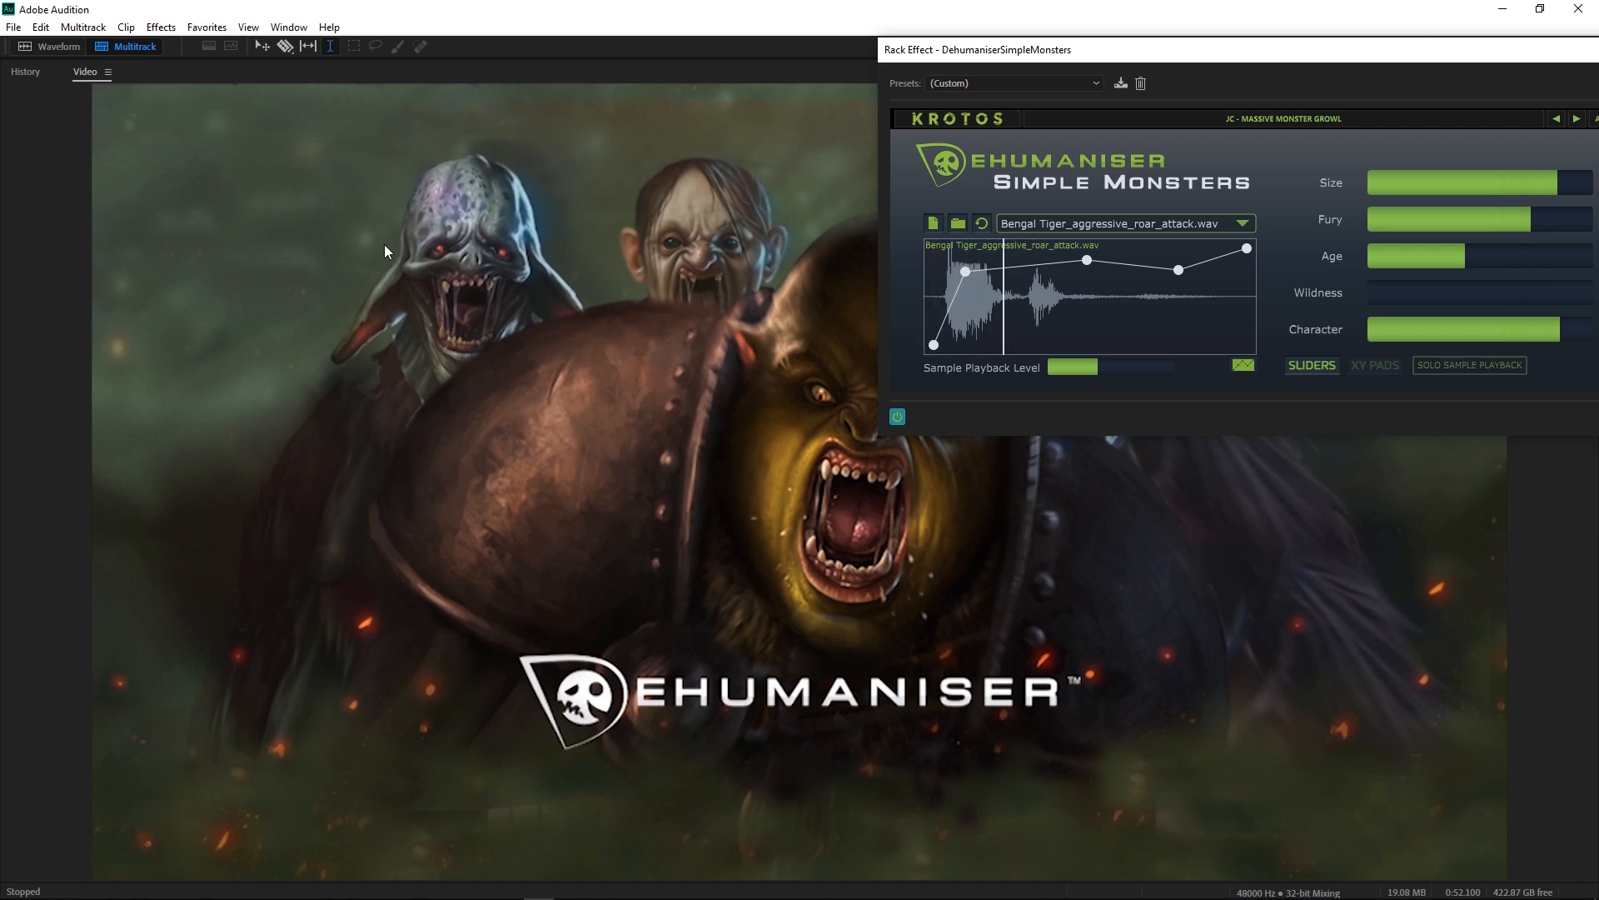
{"action": "left_click", "coordinate": [37, 213]}
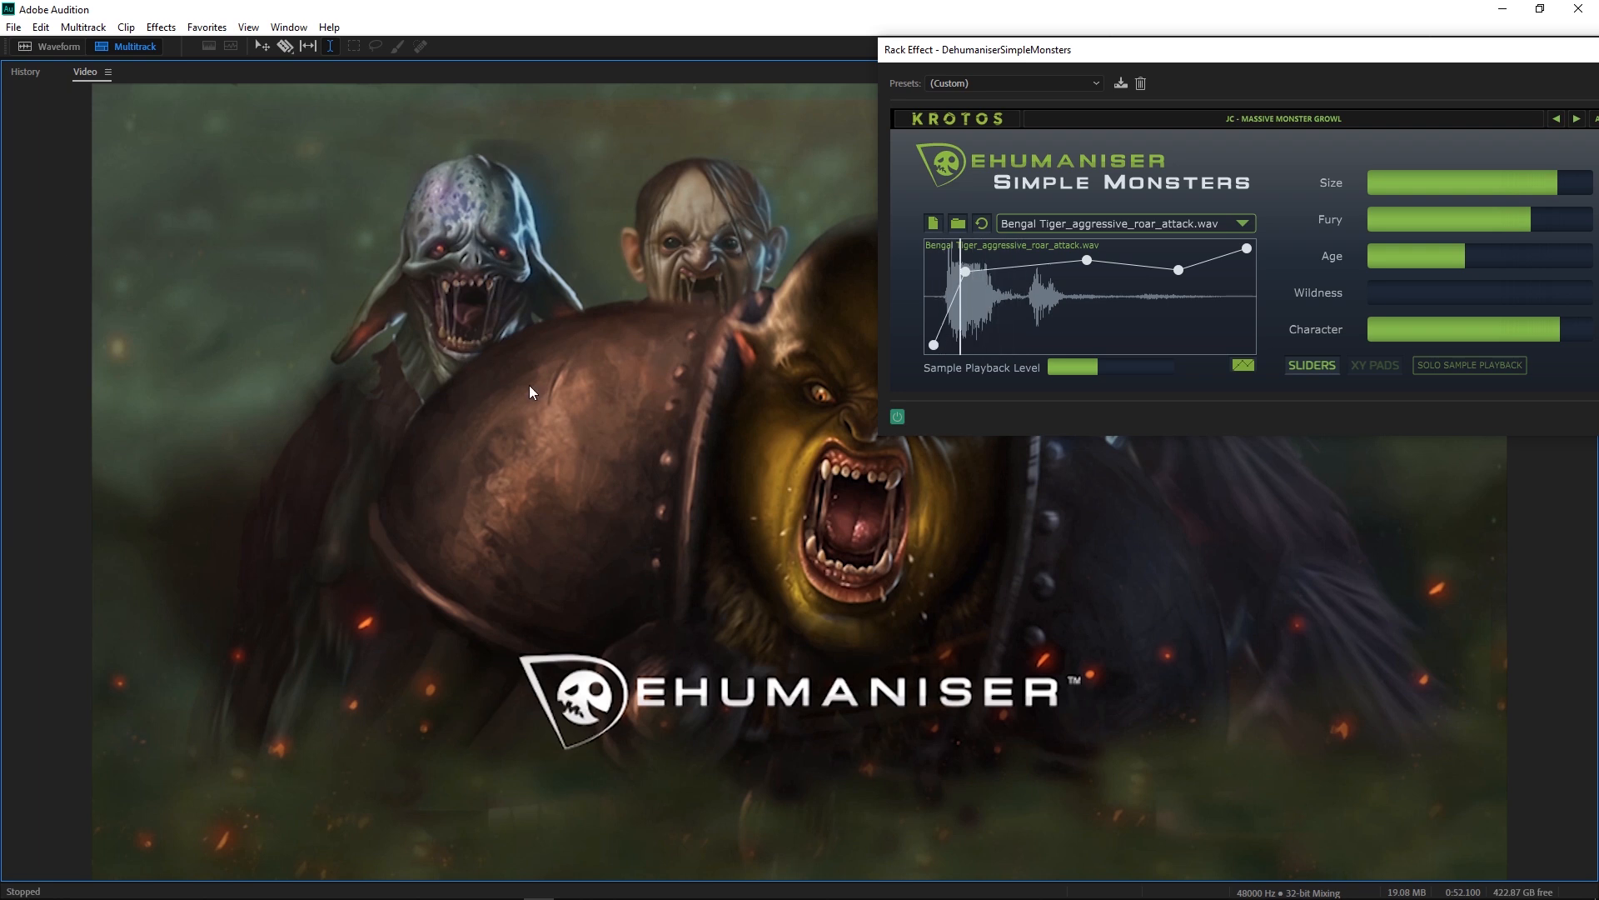
{"action": "key", "text": "grave"}
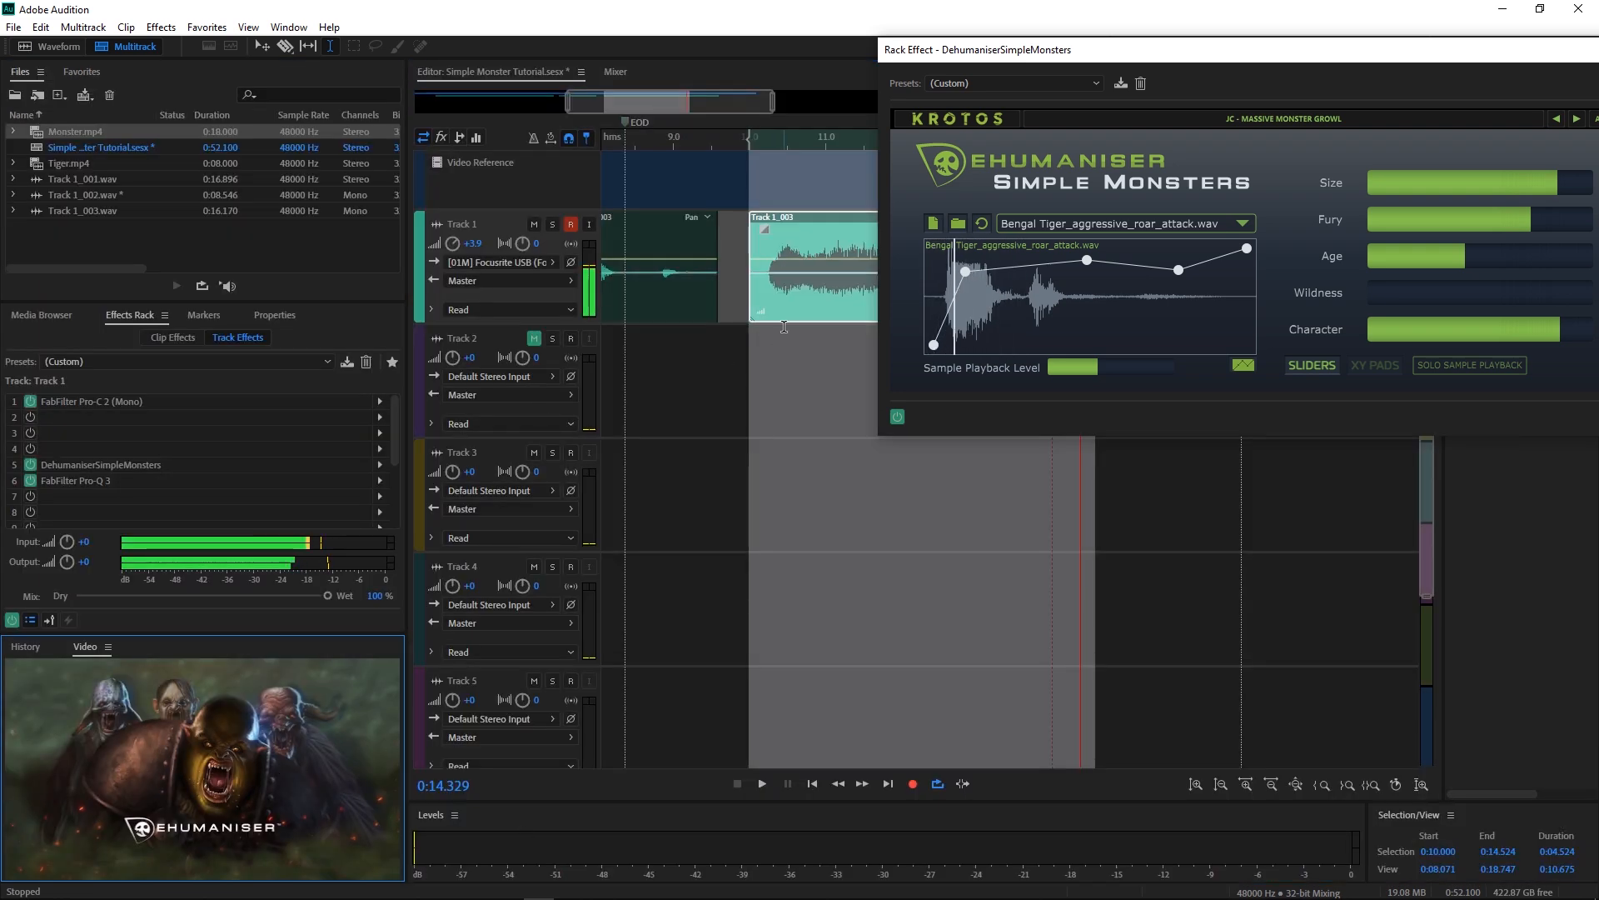
Step: Centre the Dehumaniser window and confirm the Bengal Tiger roar sample stays selected
{"action": "left_click_drag", "start_coordinate": [954, 50], "coordinate": [586, 316]}
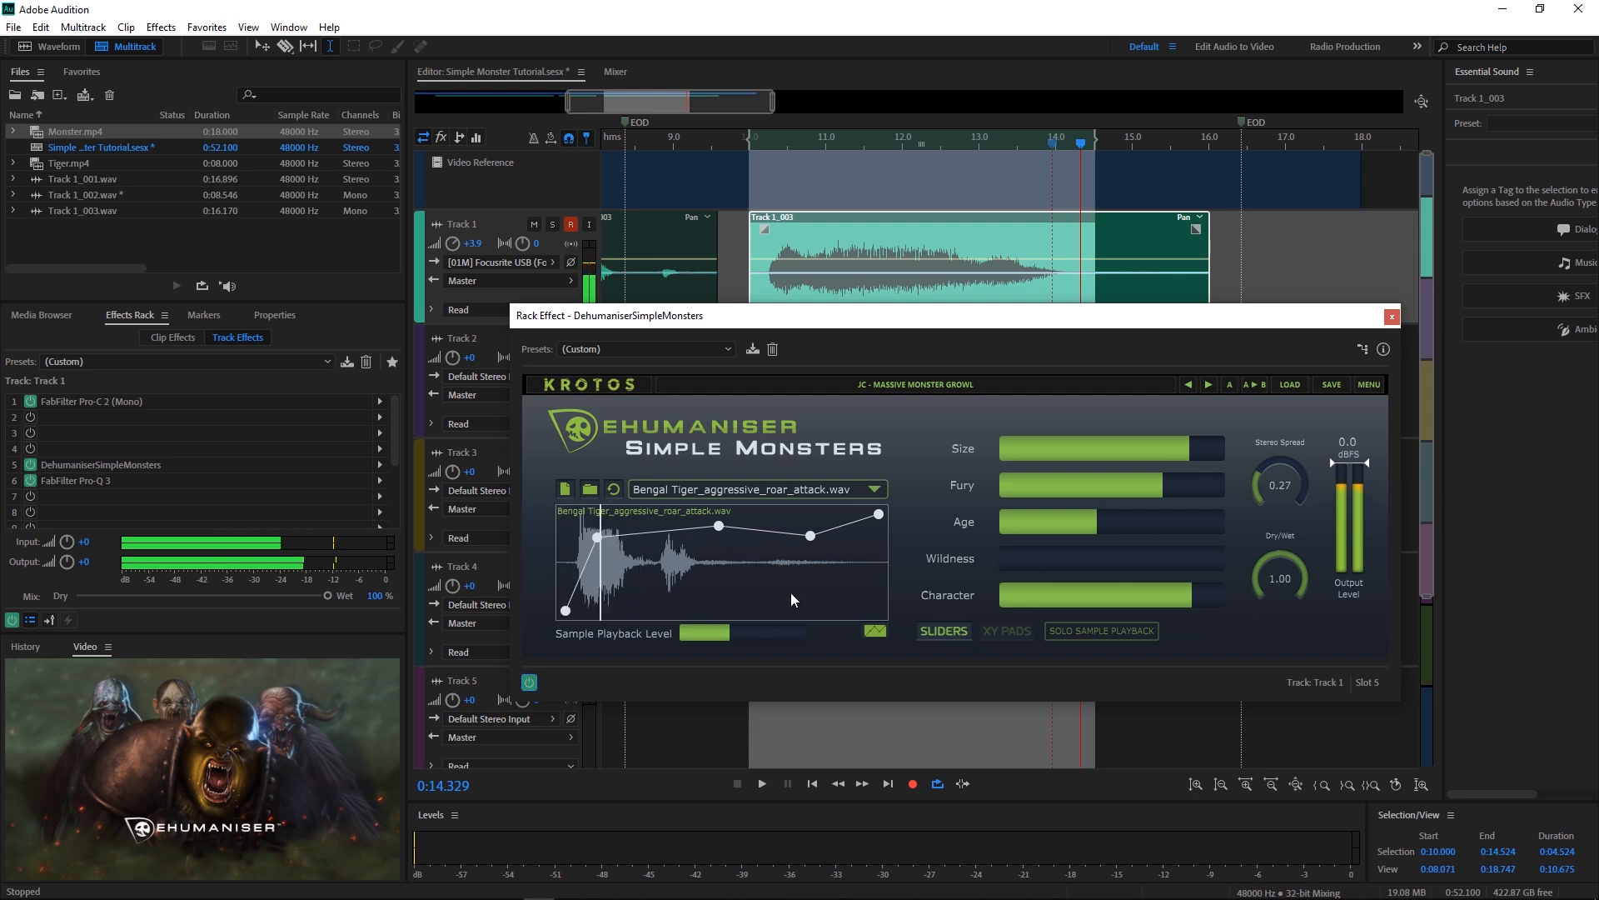
{"action": "left_click", "coordinate": [696, 493]}
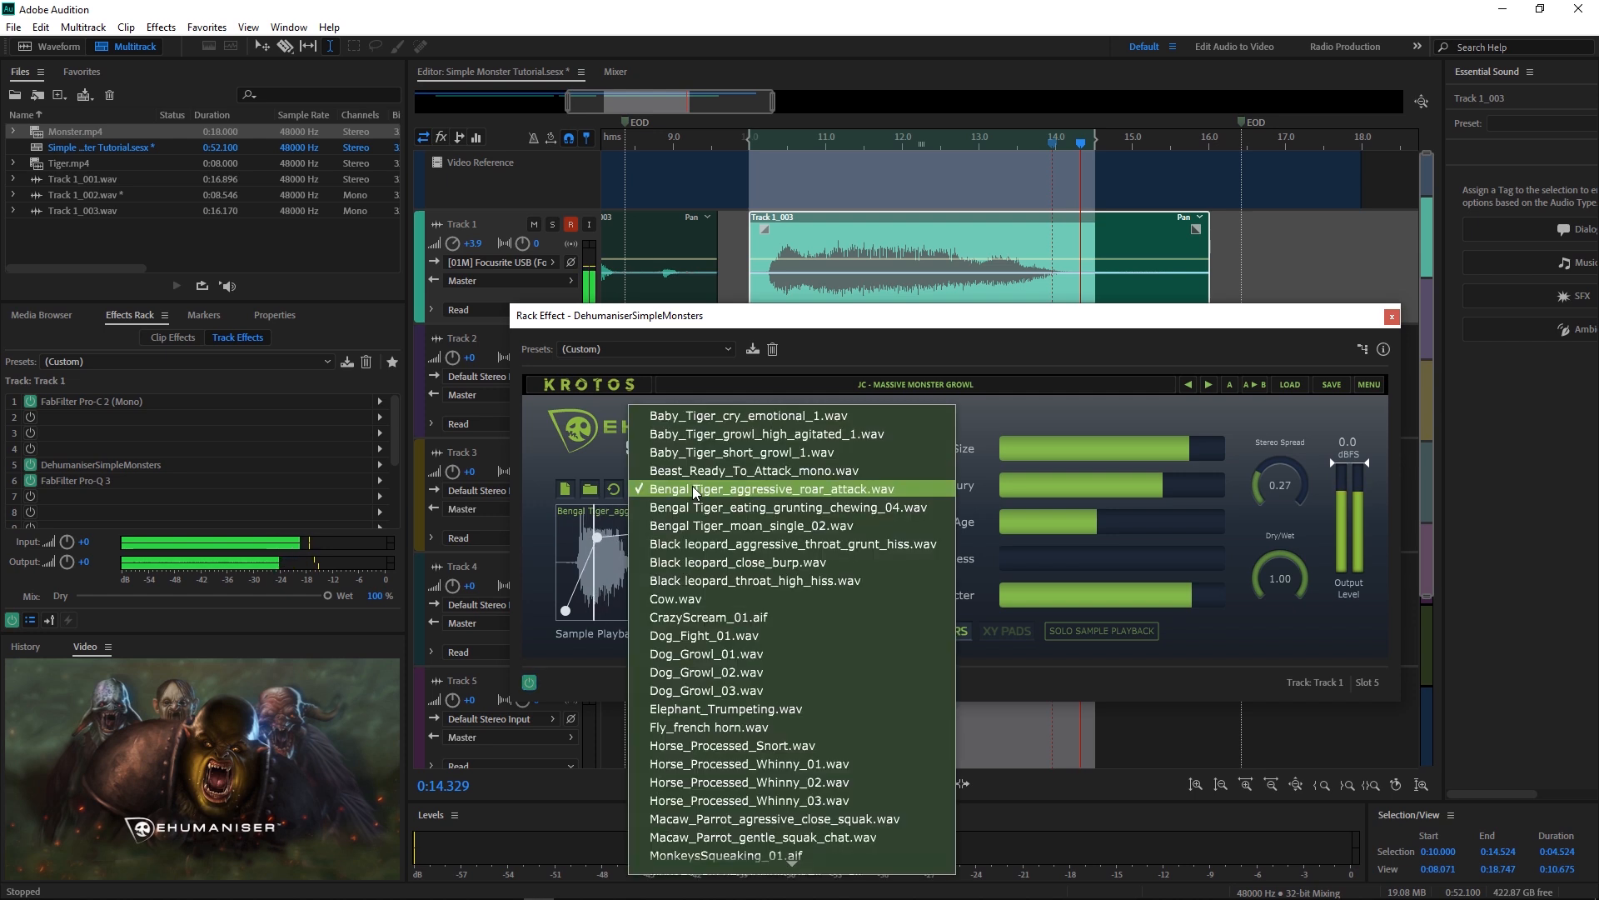
{"action": "left_click", "coordinate": [539, 556]}
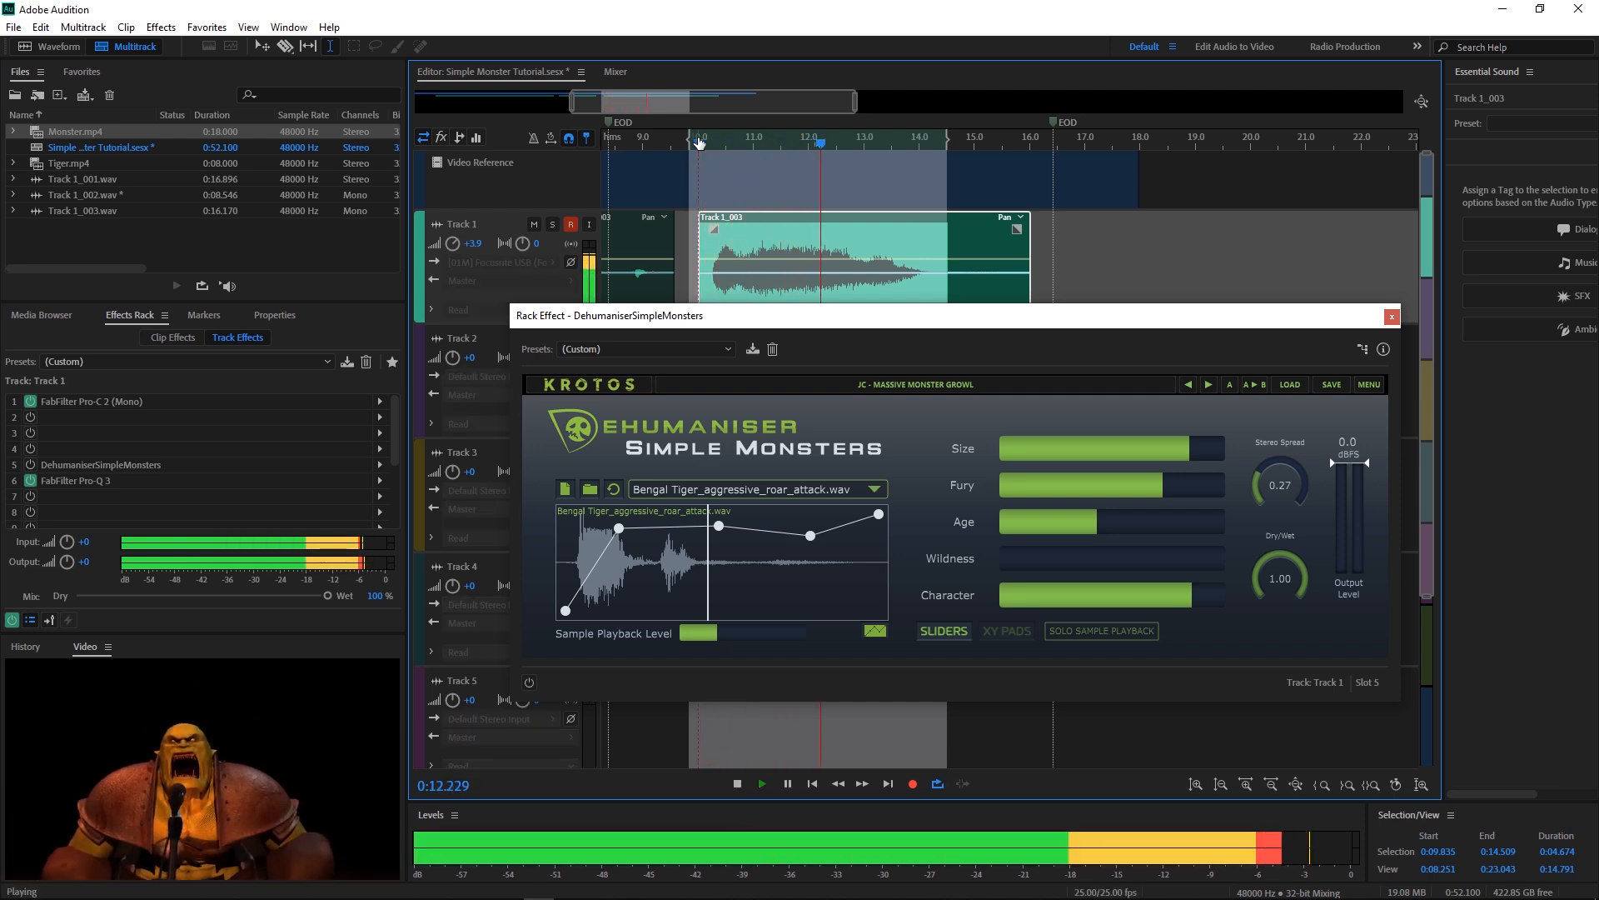
Step: Power on the Dehumaniser effect in slot 5 and preview it over the clip
{"action": "key", "text": "space"}
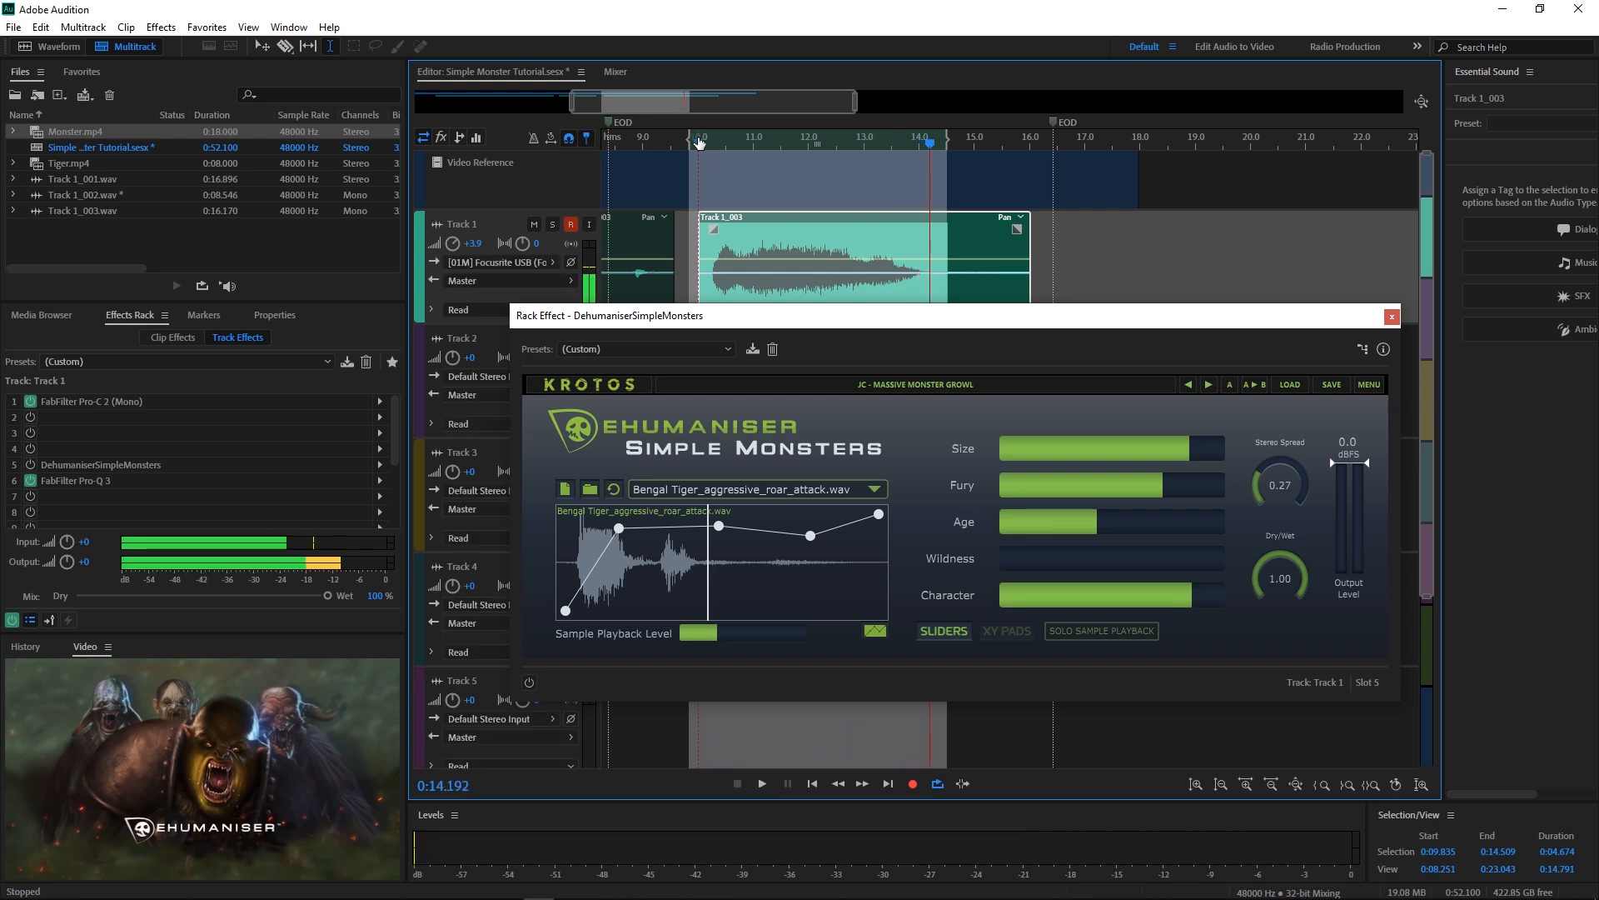
{"action": "left_click", "coordinate": [30, 464]}
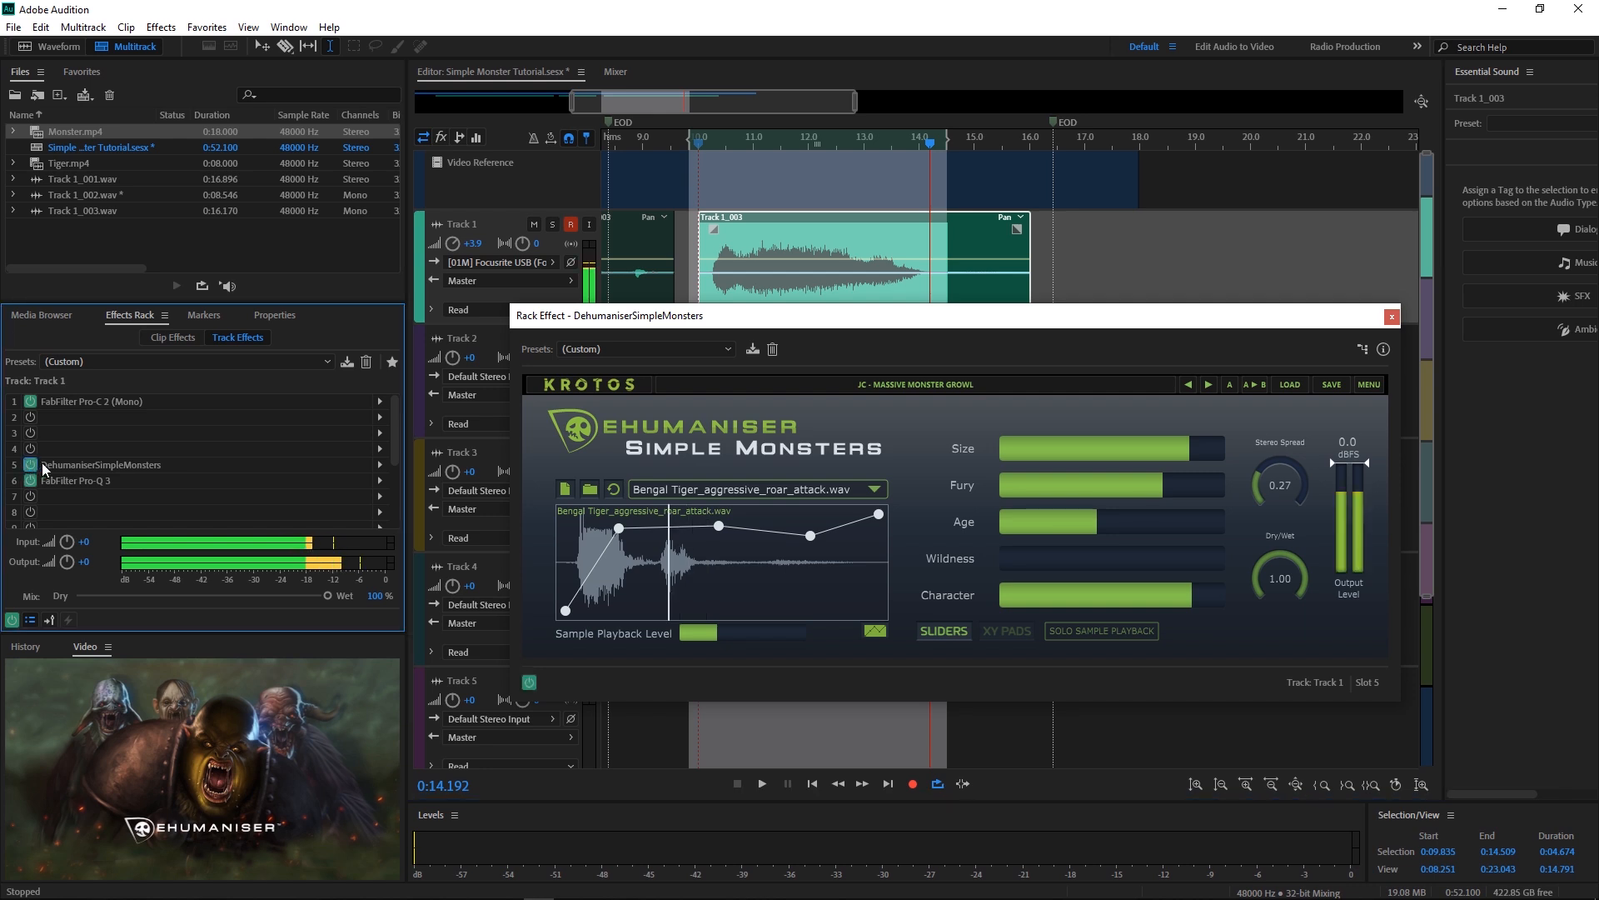
{"action": "key", "text": "space"}
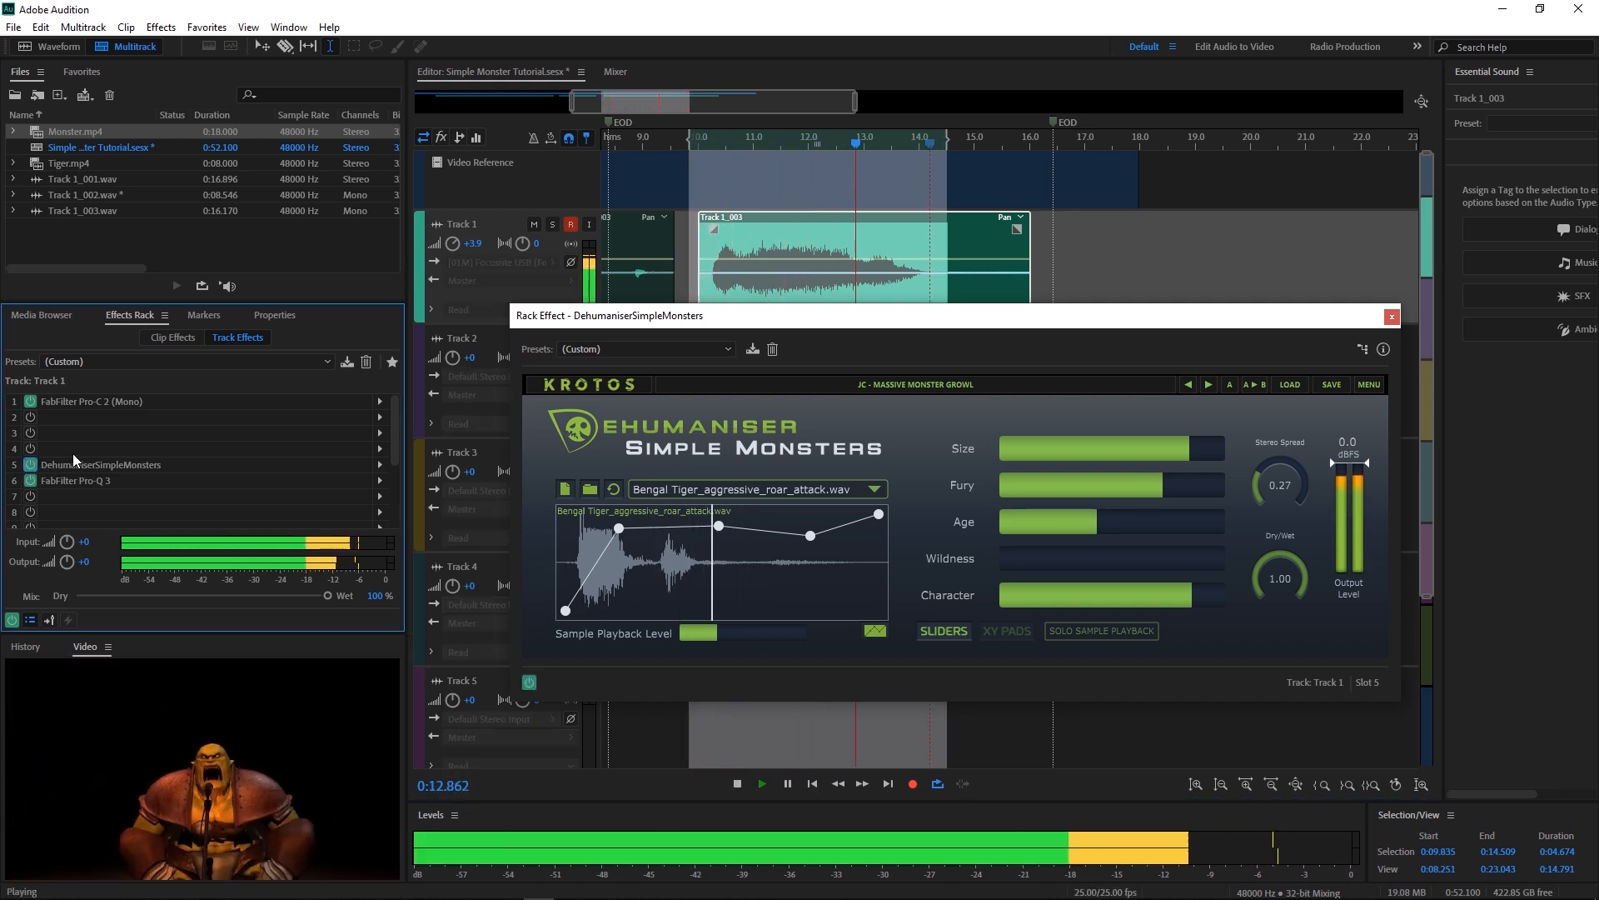
{"action": "key", "text": "space"}
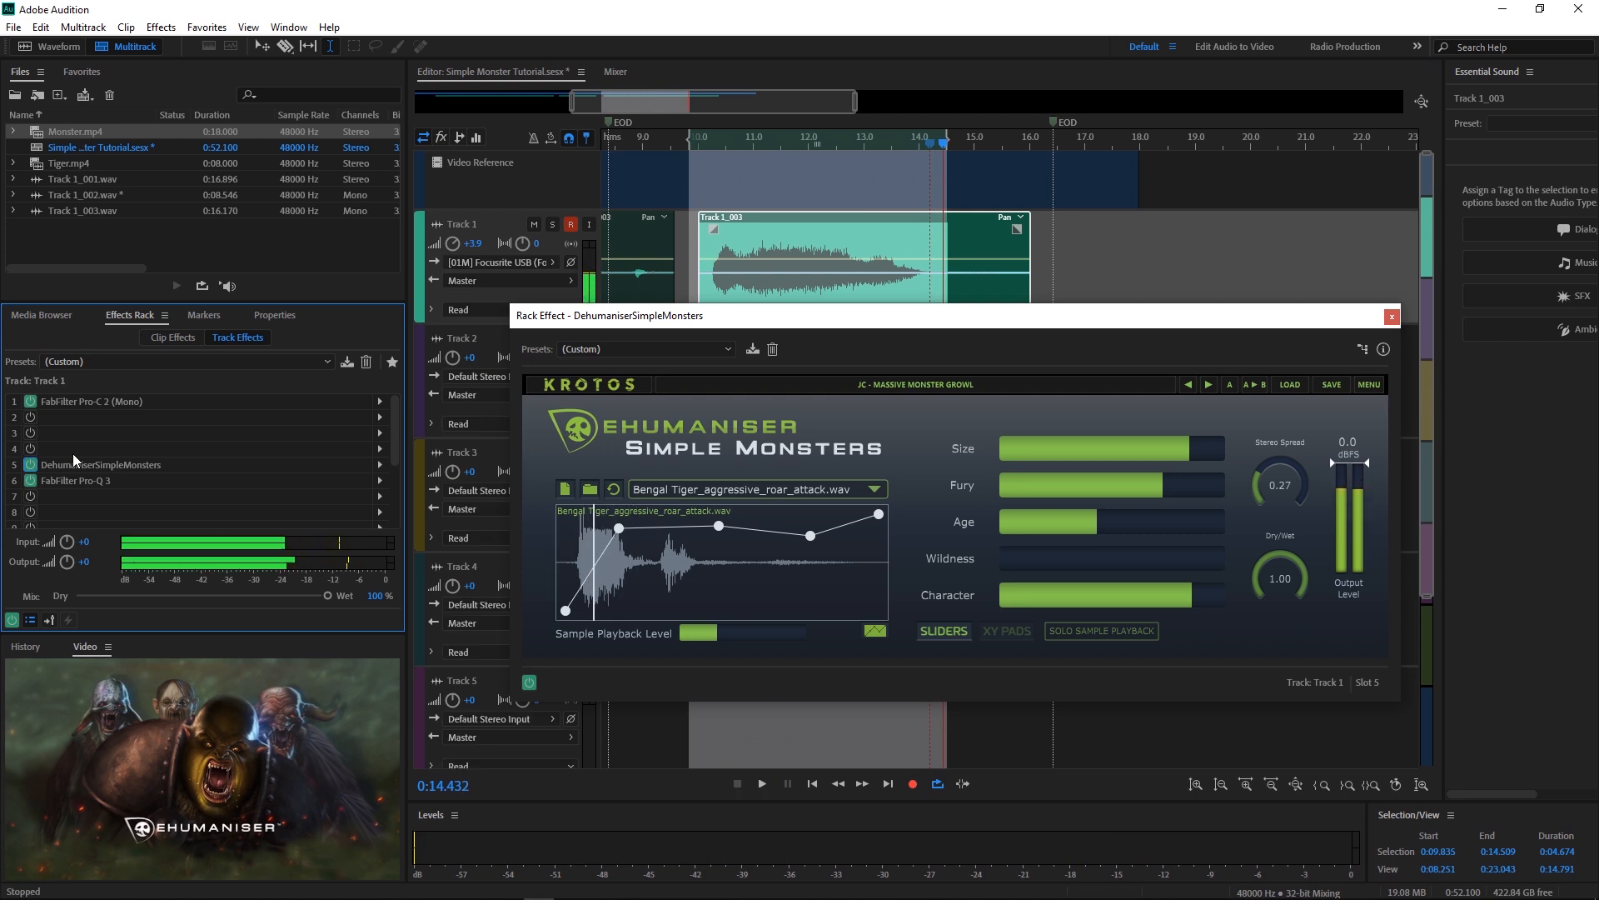
Step: Load the Growls and Roars > Angry Beast preset, preview it, and inspect its Elephant_Trumpeting.wav sample
{"action": "left_click", "coordinate": [974, 384]}
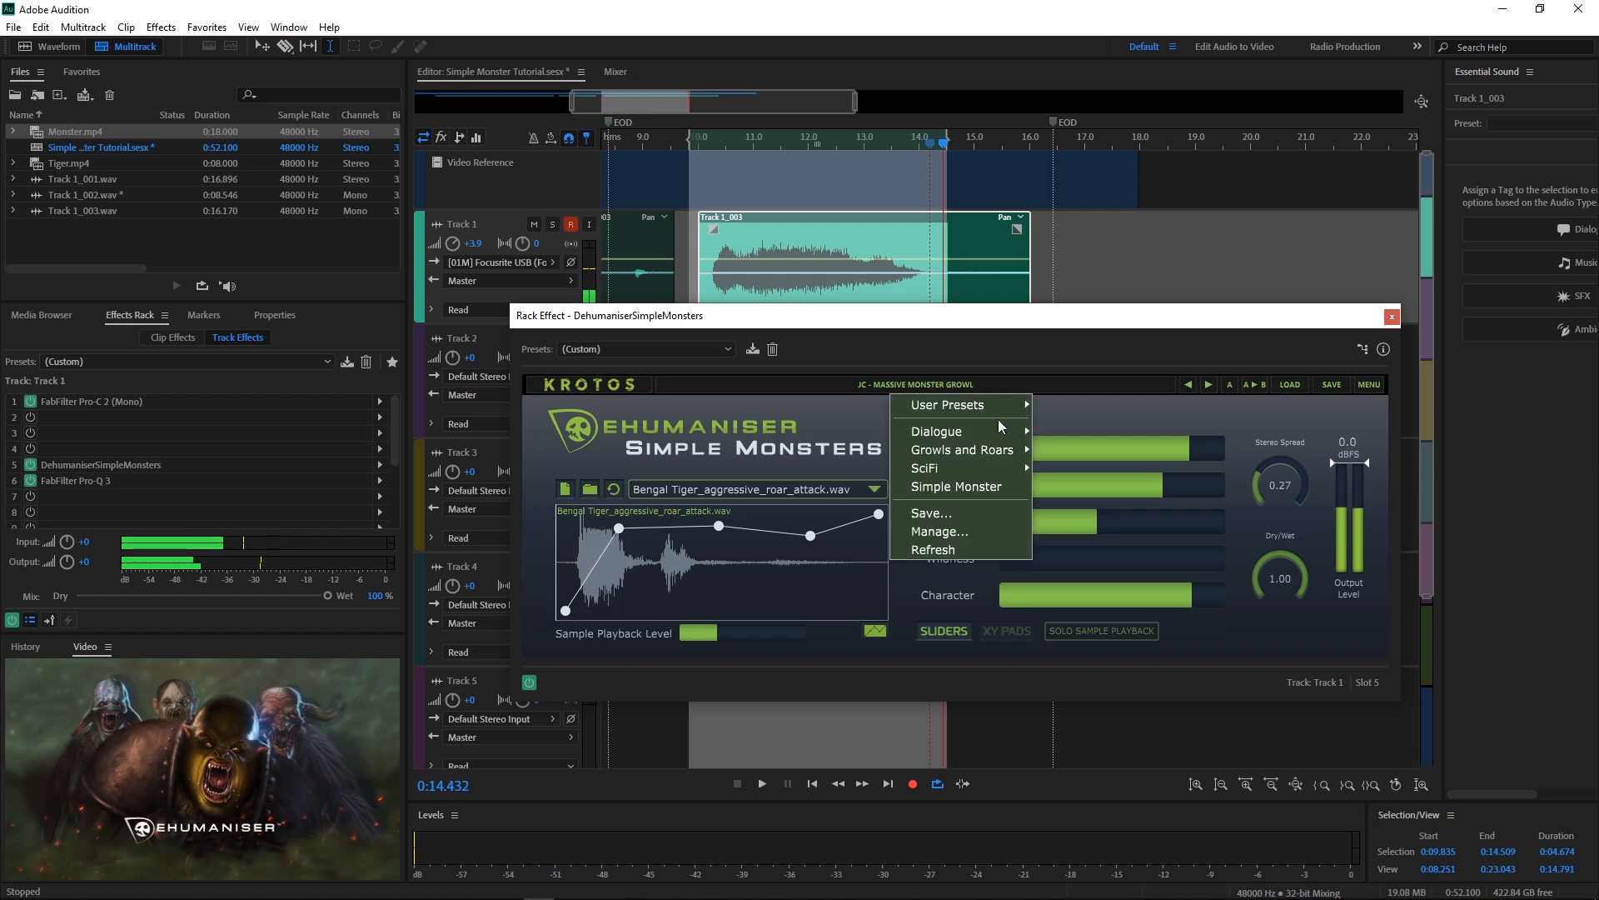
{"action": "mouse_move", "coordinate": [1002, 429]}
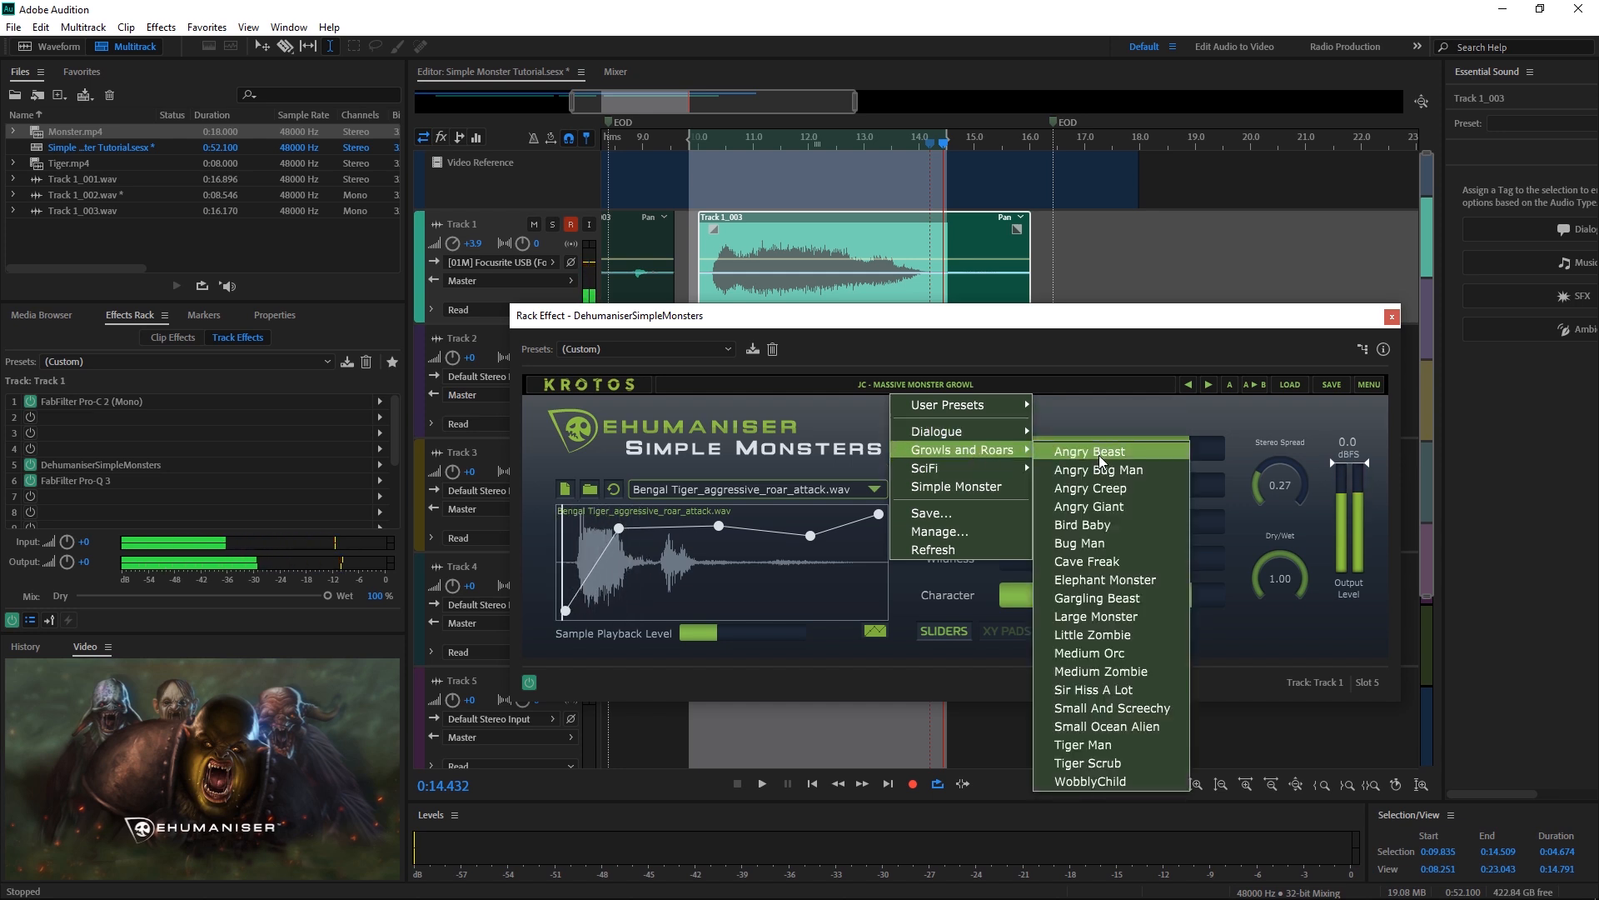
{"action": "left_click", "coordinate": [1068, 449]}
{"action": "key", "text": "space"}
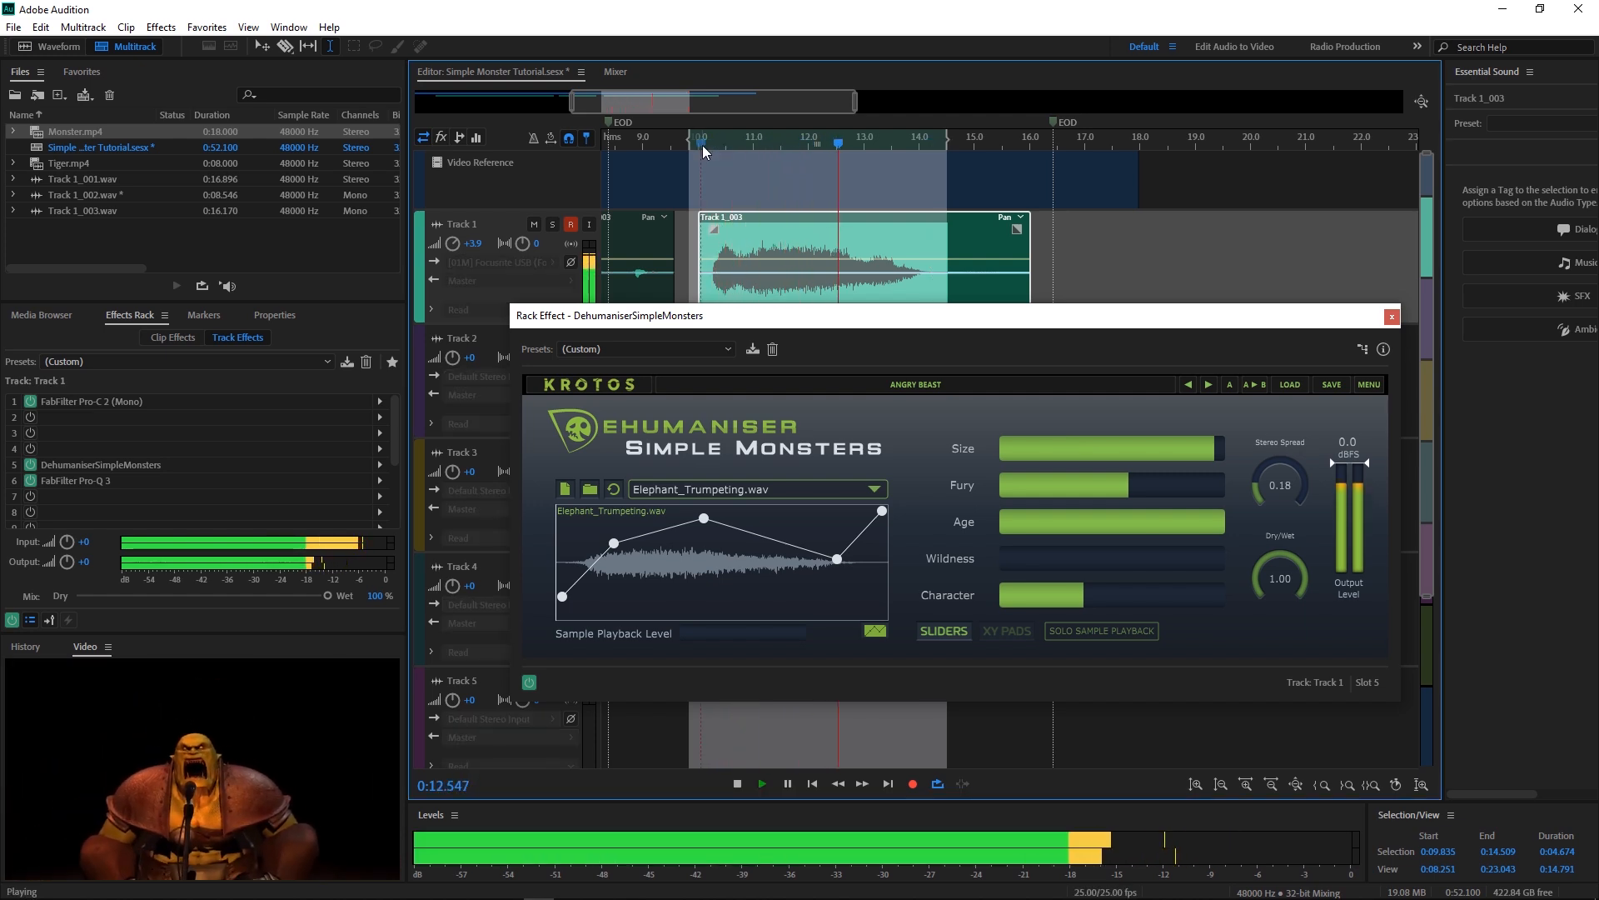
{"action": "key", "text": "space"}
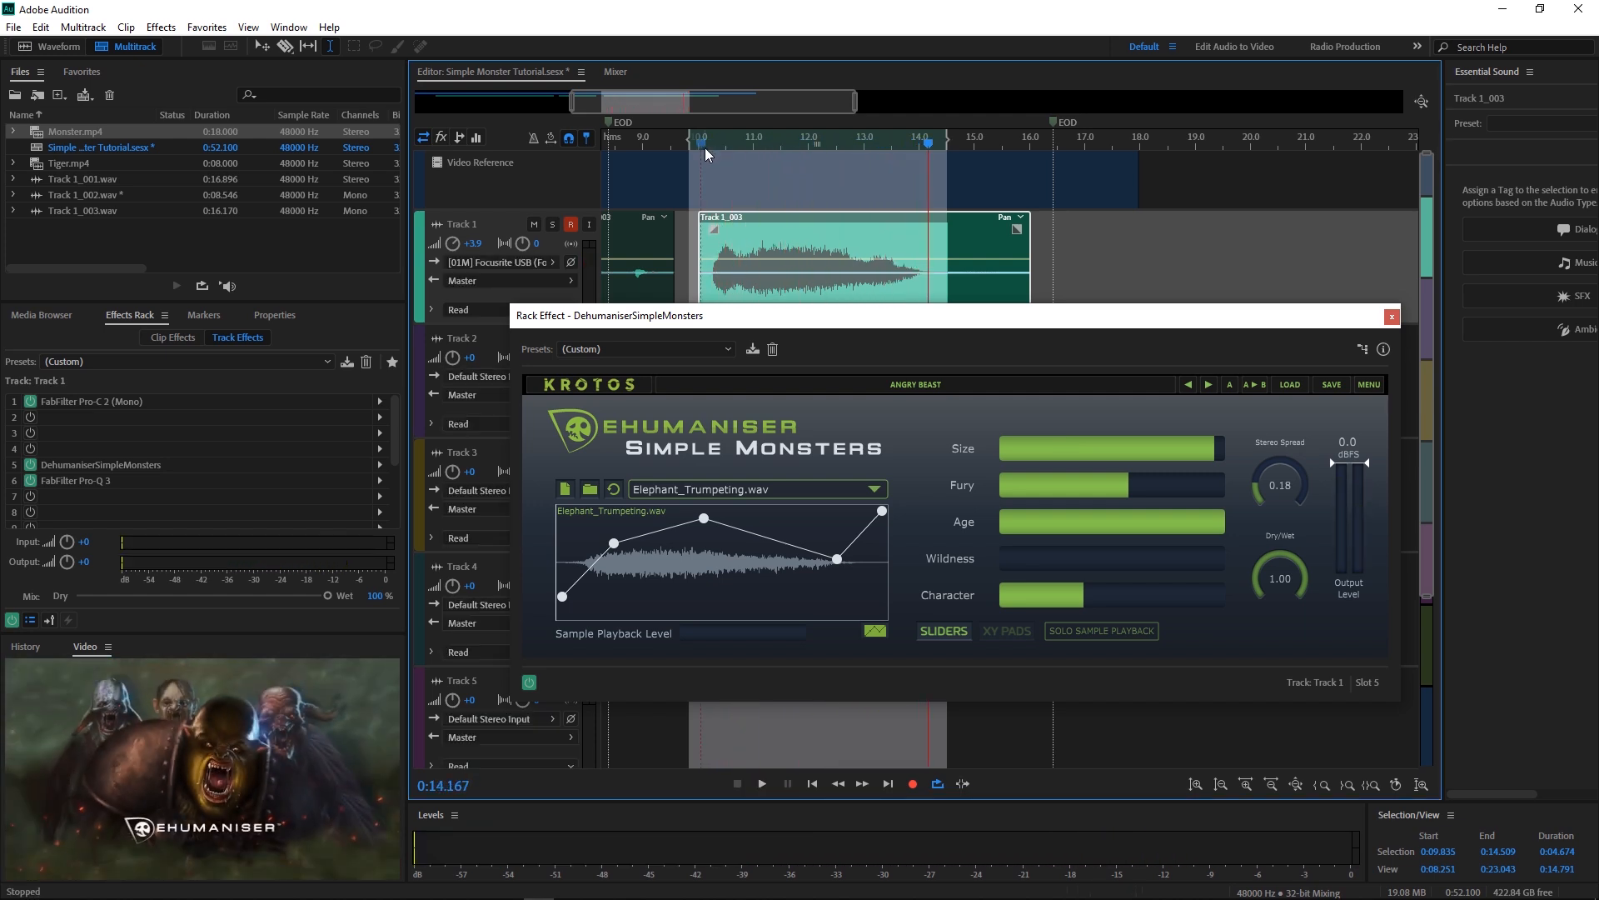
{"action": "left_click", "coordinate": [814, 498]}
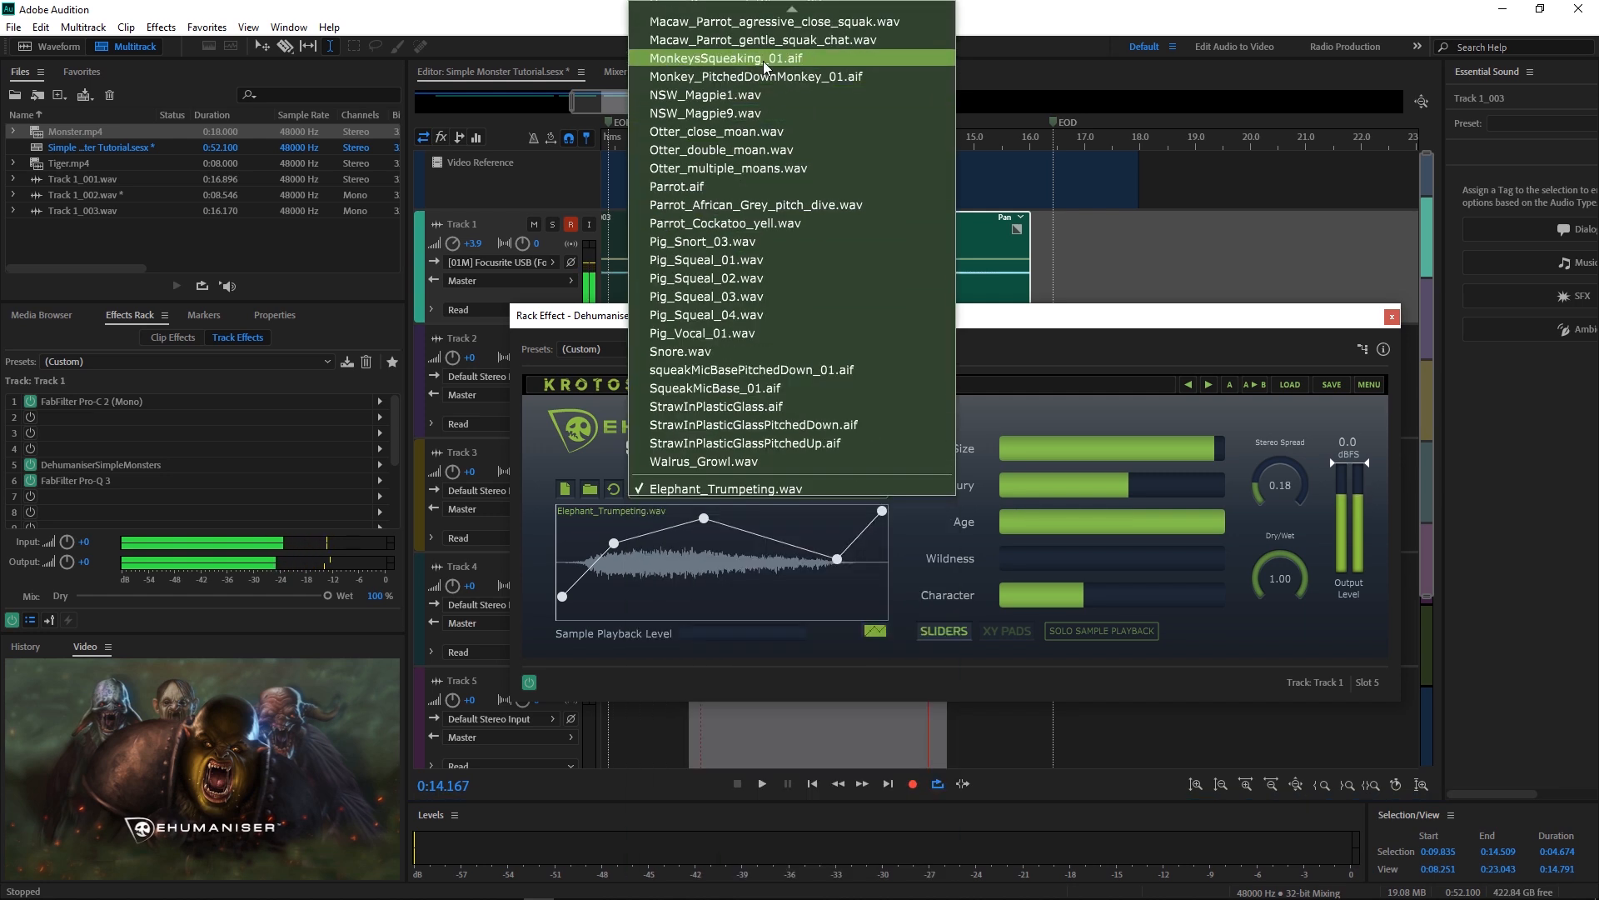
Step: Switch to the Simple Monster preset with its Dog_Growl_03.wav sample and preview it
{"action": "left_click", "coordinate": [590, 491]}
{"action": "left_click", "coordinate": [821, 607]}
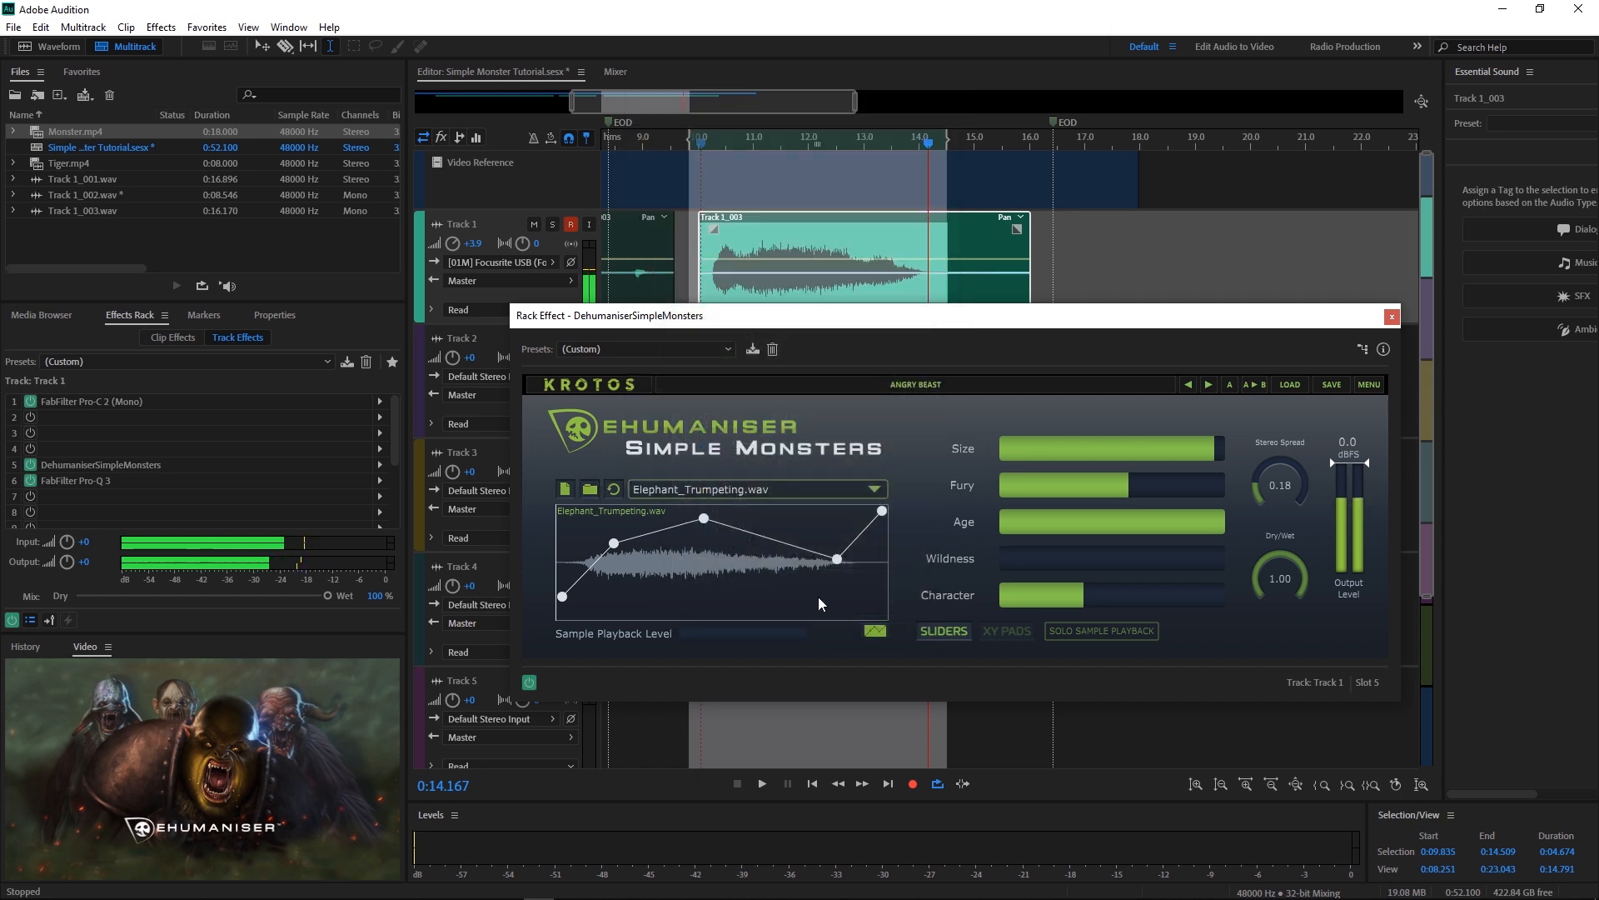
{"action": "left_click", "coordinate": [916, 385]}
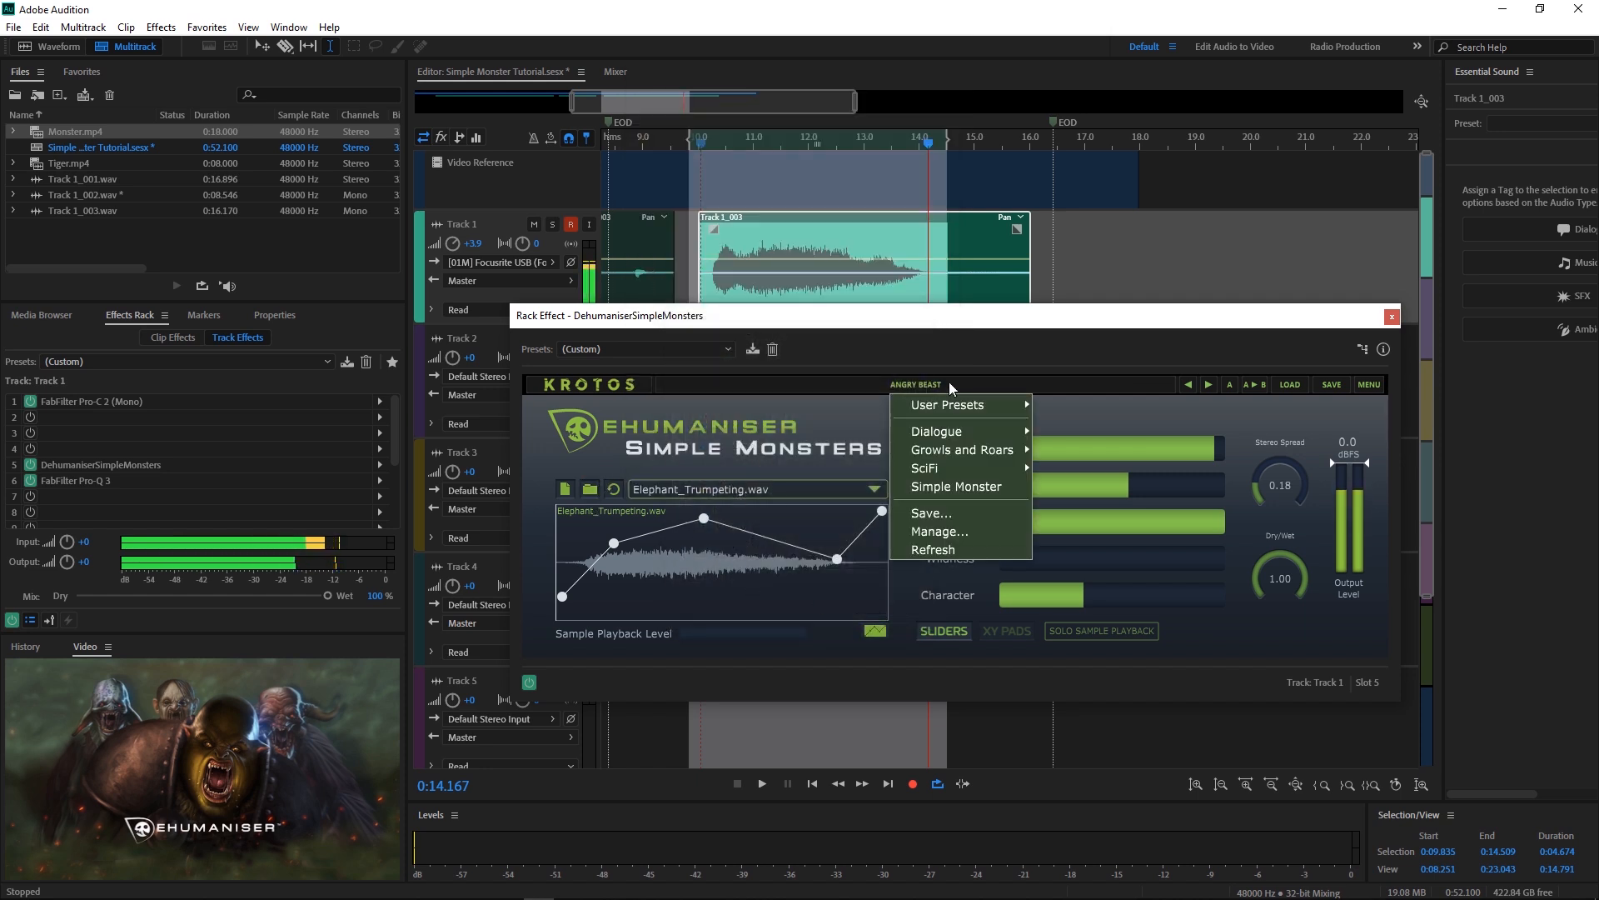
{"action": "left_click", "coordinate": [956, 486]}
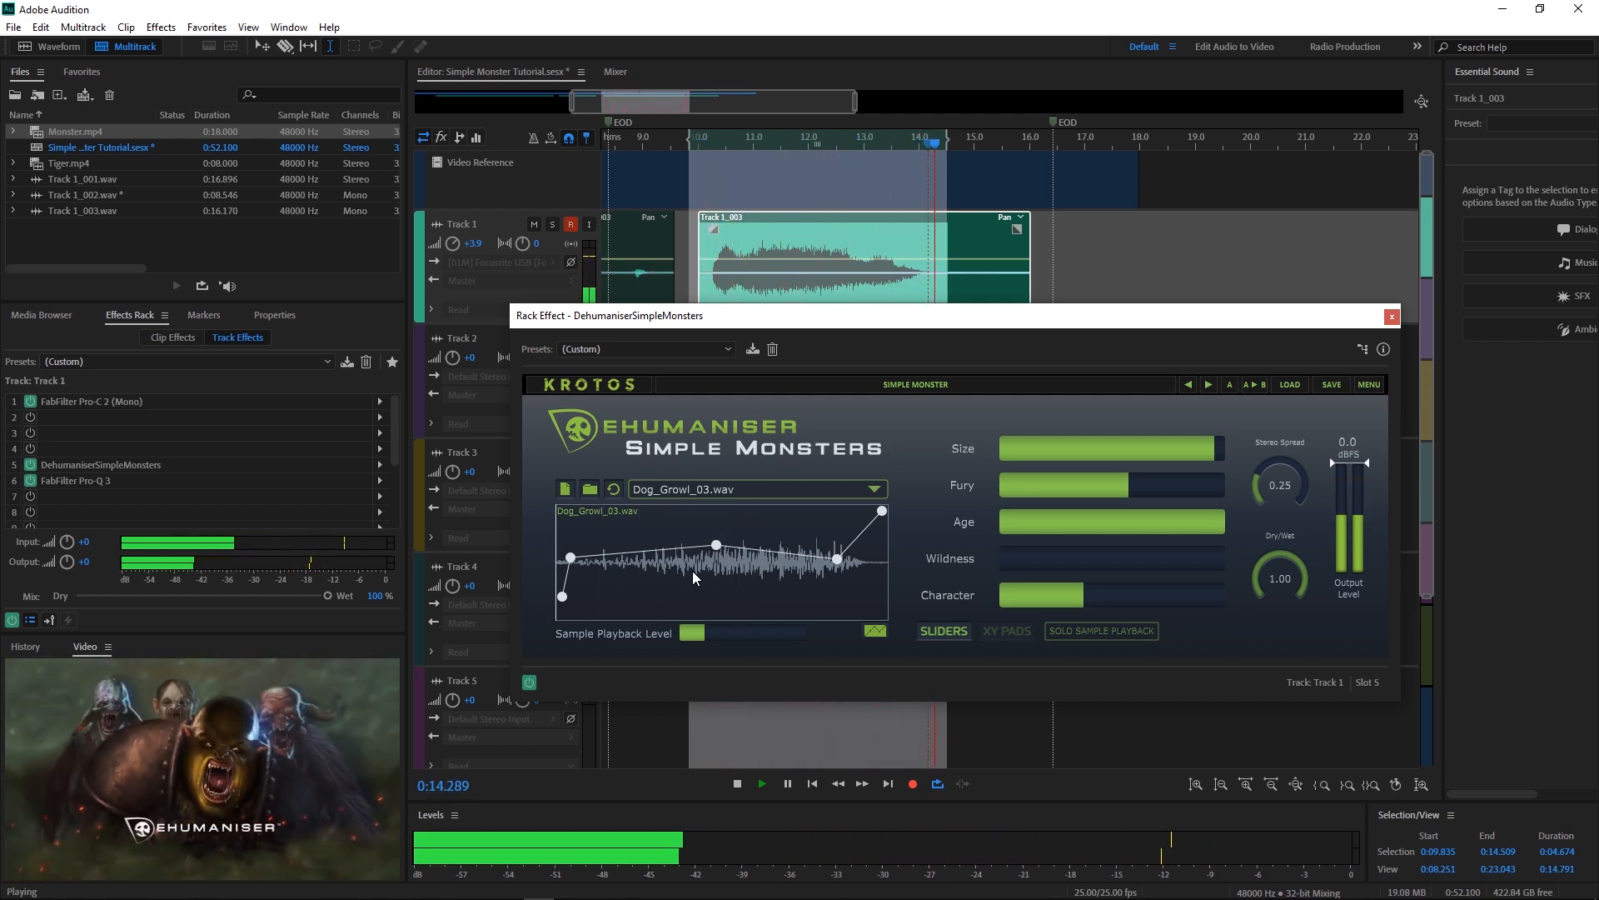
{"action": "key", "text": "space"}
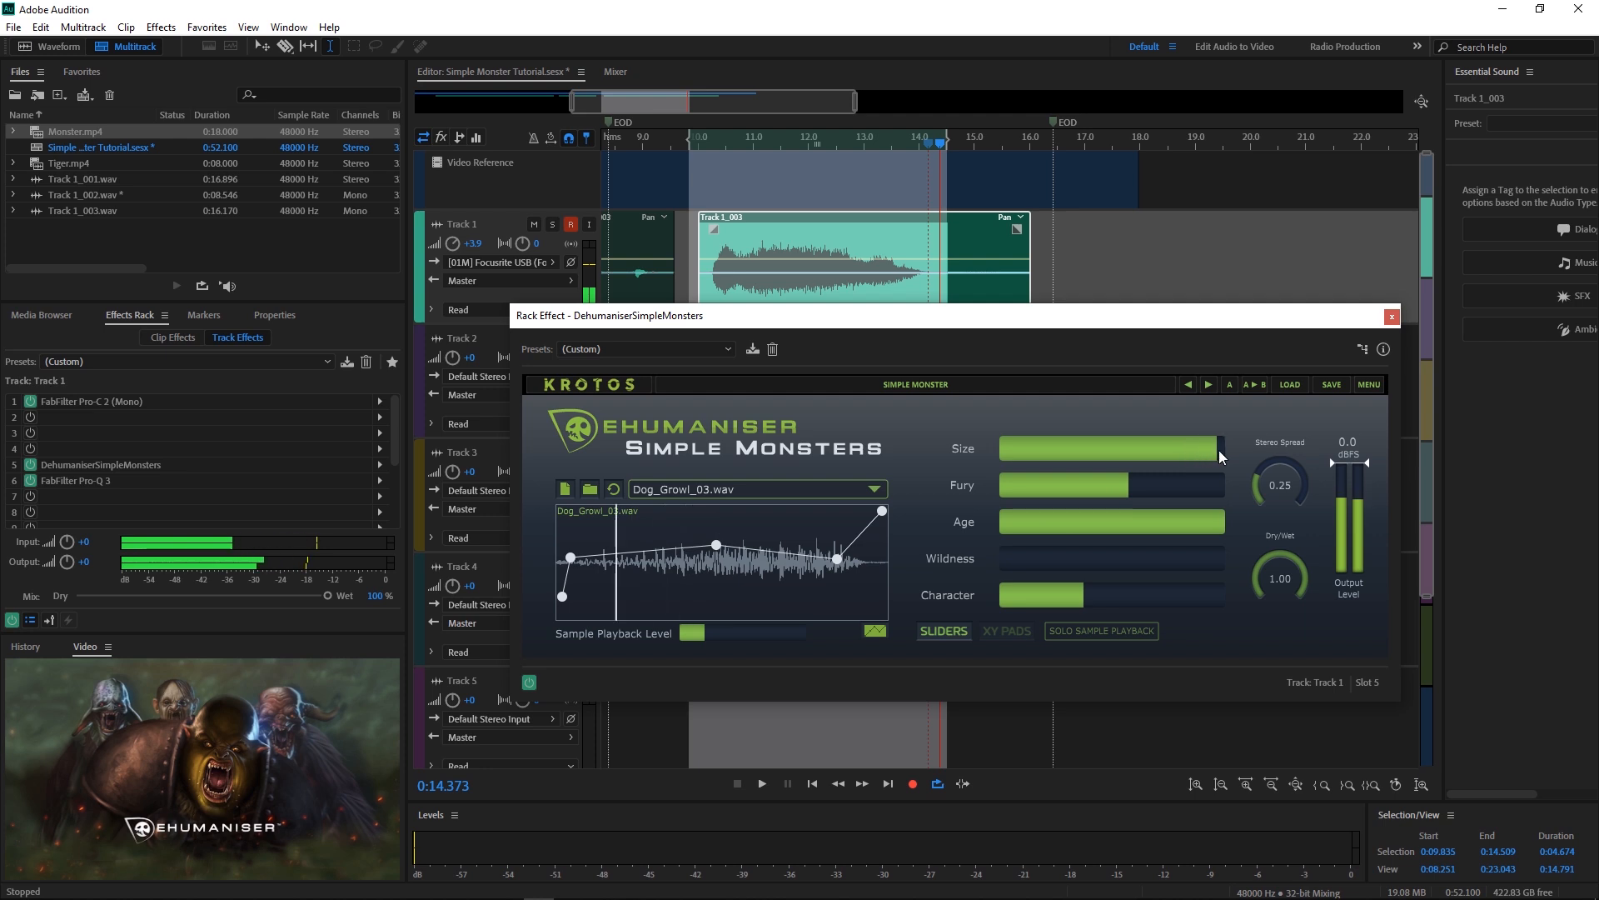
Step: Audition lower and higher Size amounts, leaving Size just below its maximum
{"action": "left_click_drag", "start_coordinate": [1215, 450], "coordinate": [1003, 456]}
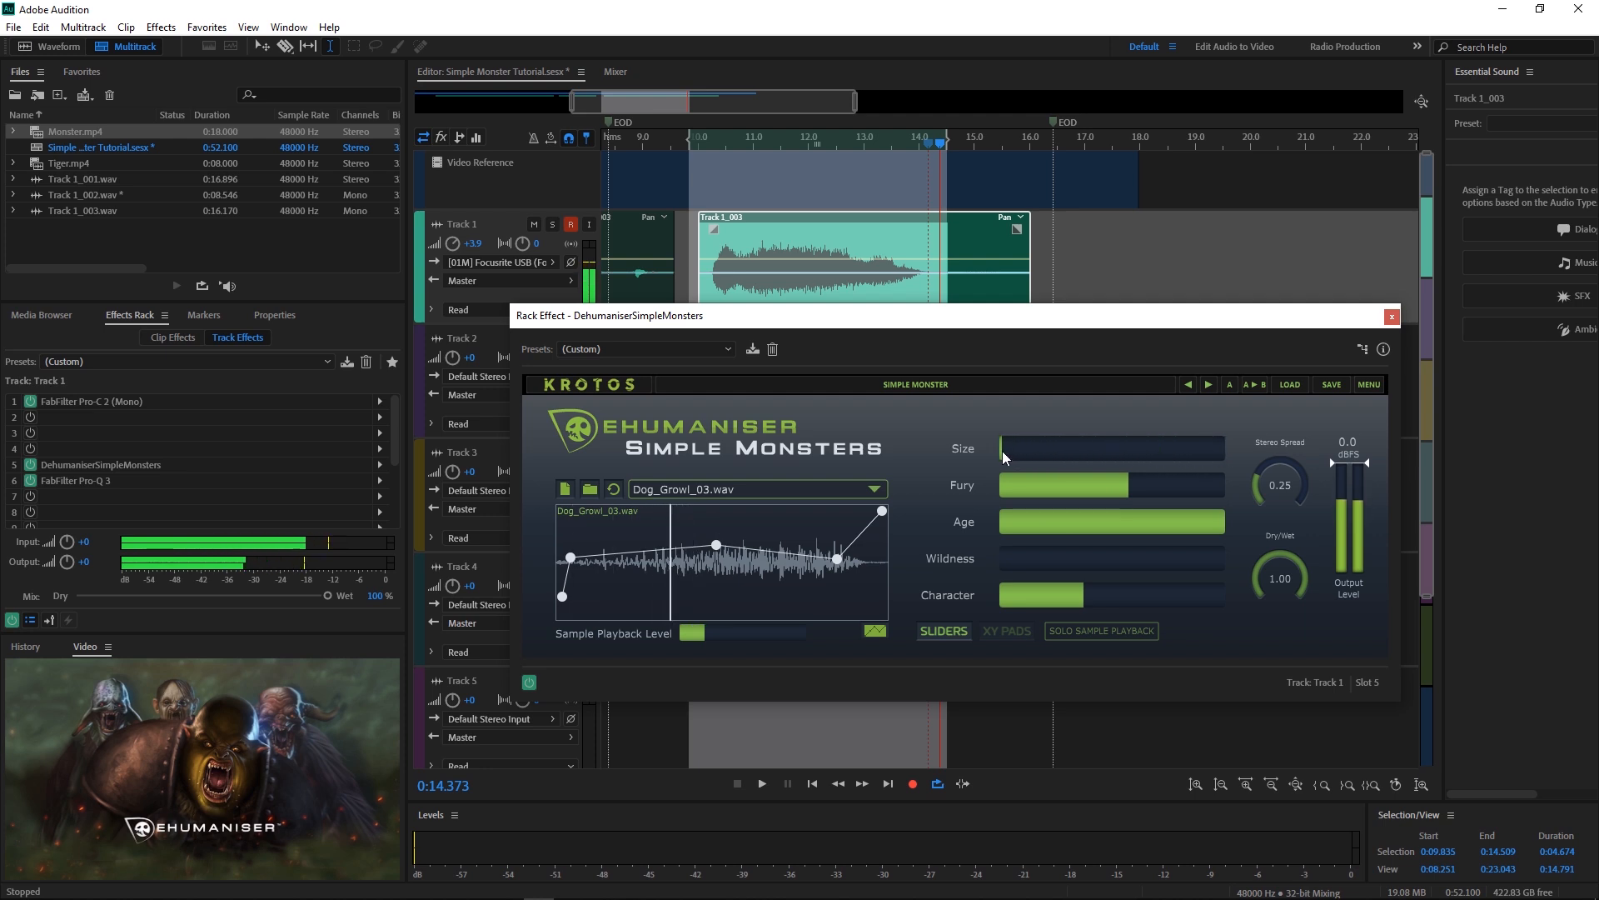
{"action": "key", "text": "space"}
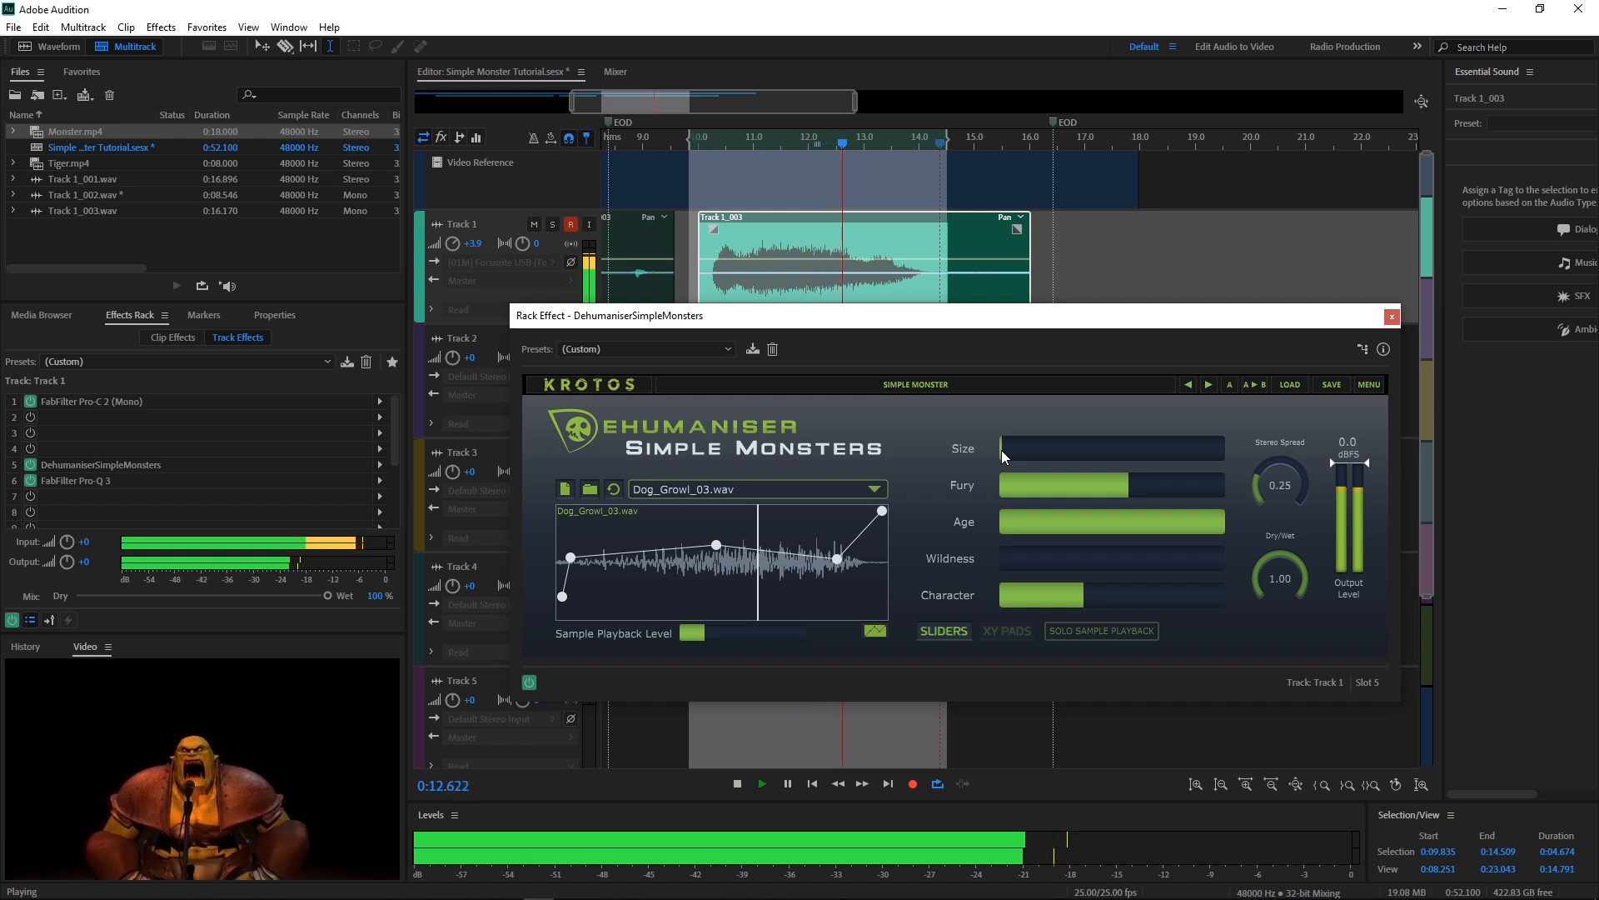
{"action": "key", "text": "space"}
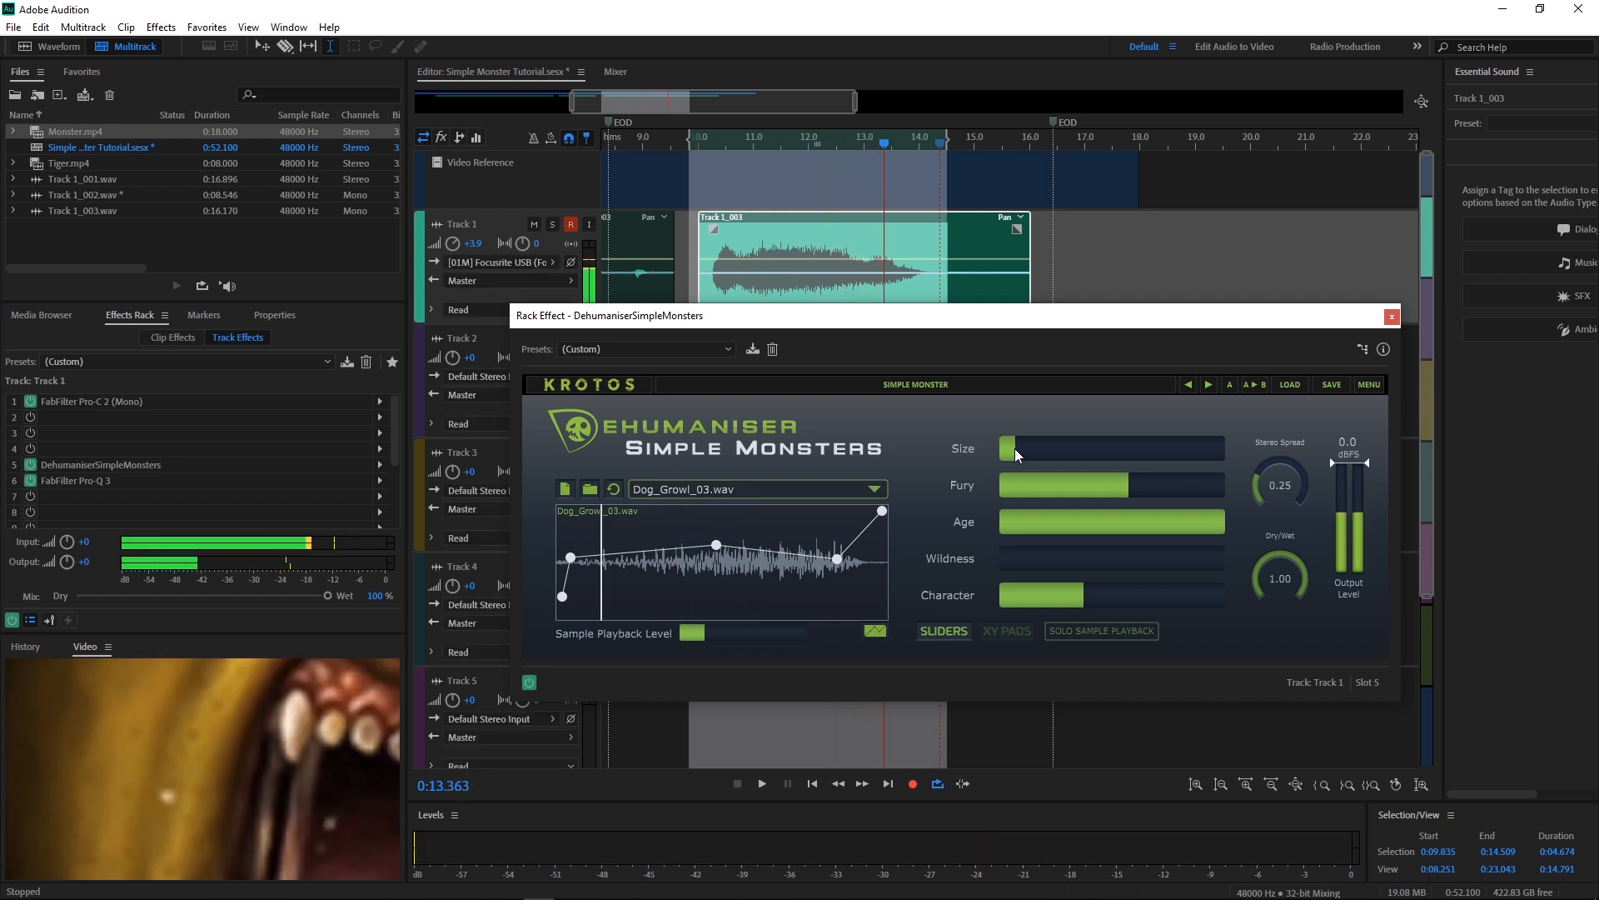
{"action": "left_click_drag", "start_coordinate": [1003, 456], "coordinate": [1196, 457]}
{"action": "key", "text": "space"}
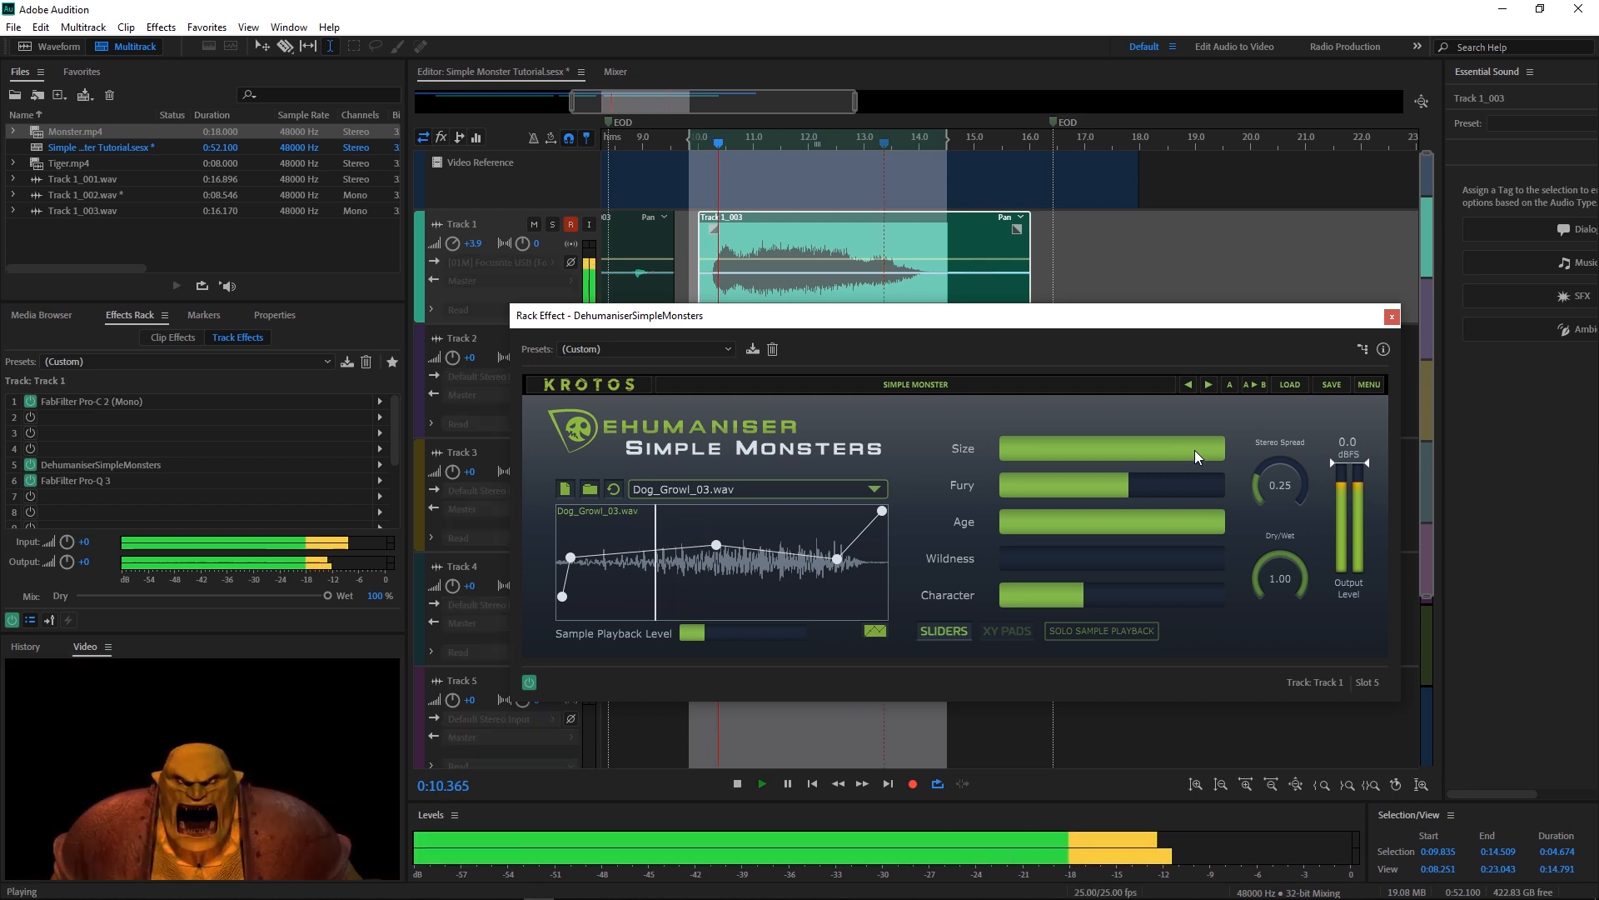
{"action": "key", "text": "space"}
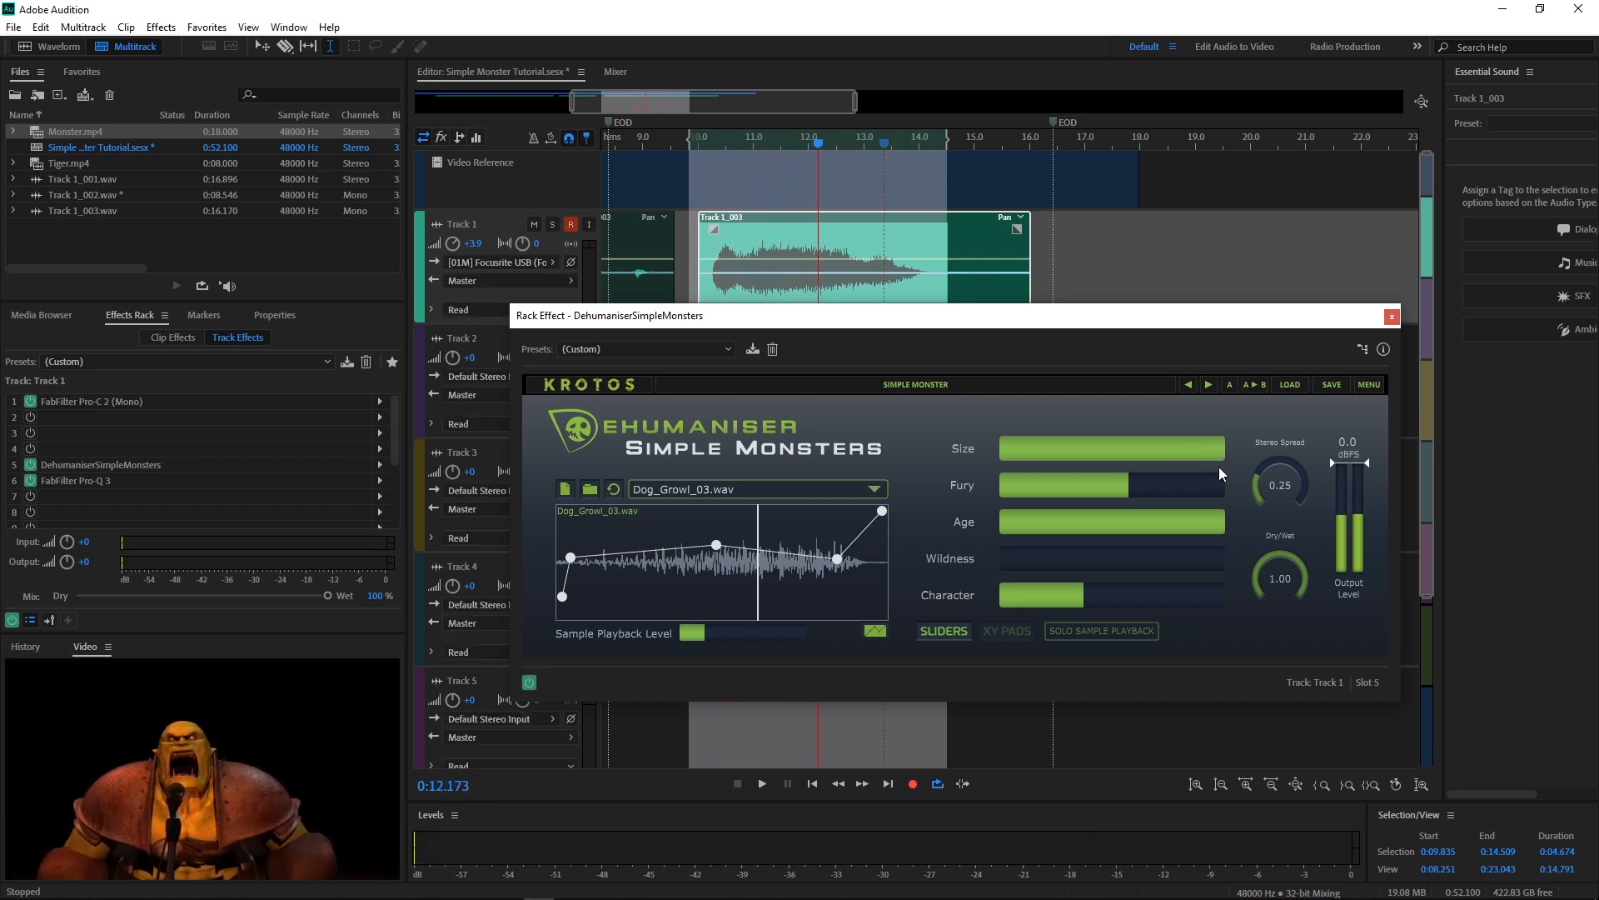
{"action": "left_click", "coordinate": [1219, 451]}
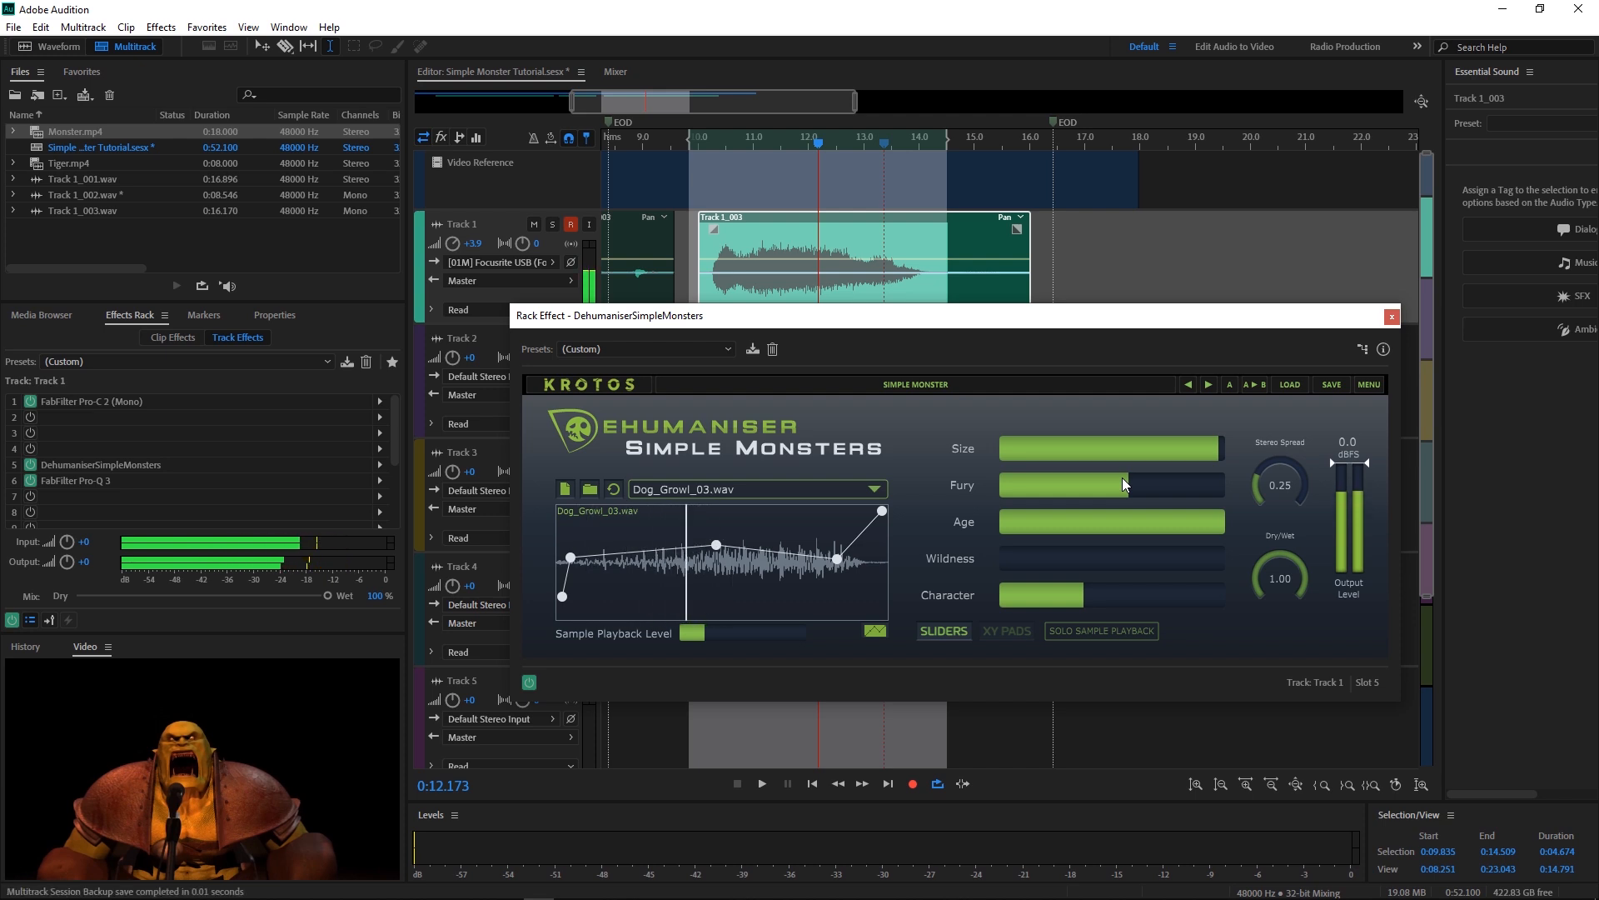
Step: Sweep Fury from zero to full during playback, then settle it near 93%
{"action": "left_click_drag", "start_coordinate": [1139, 490], "coordinate": [1101, 508]}
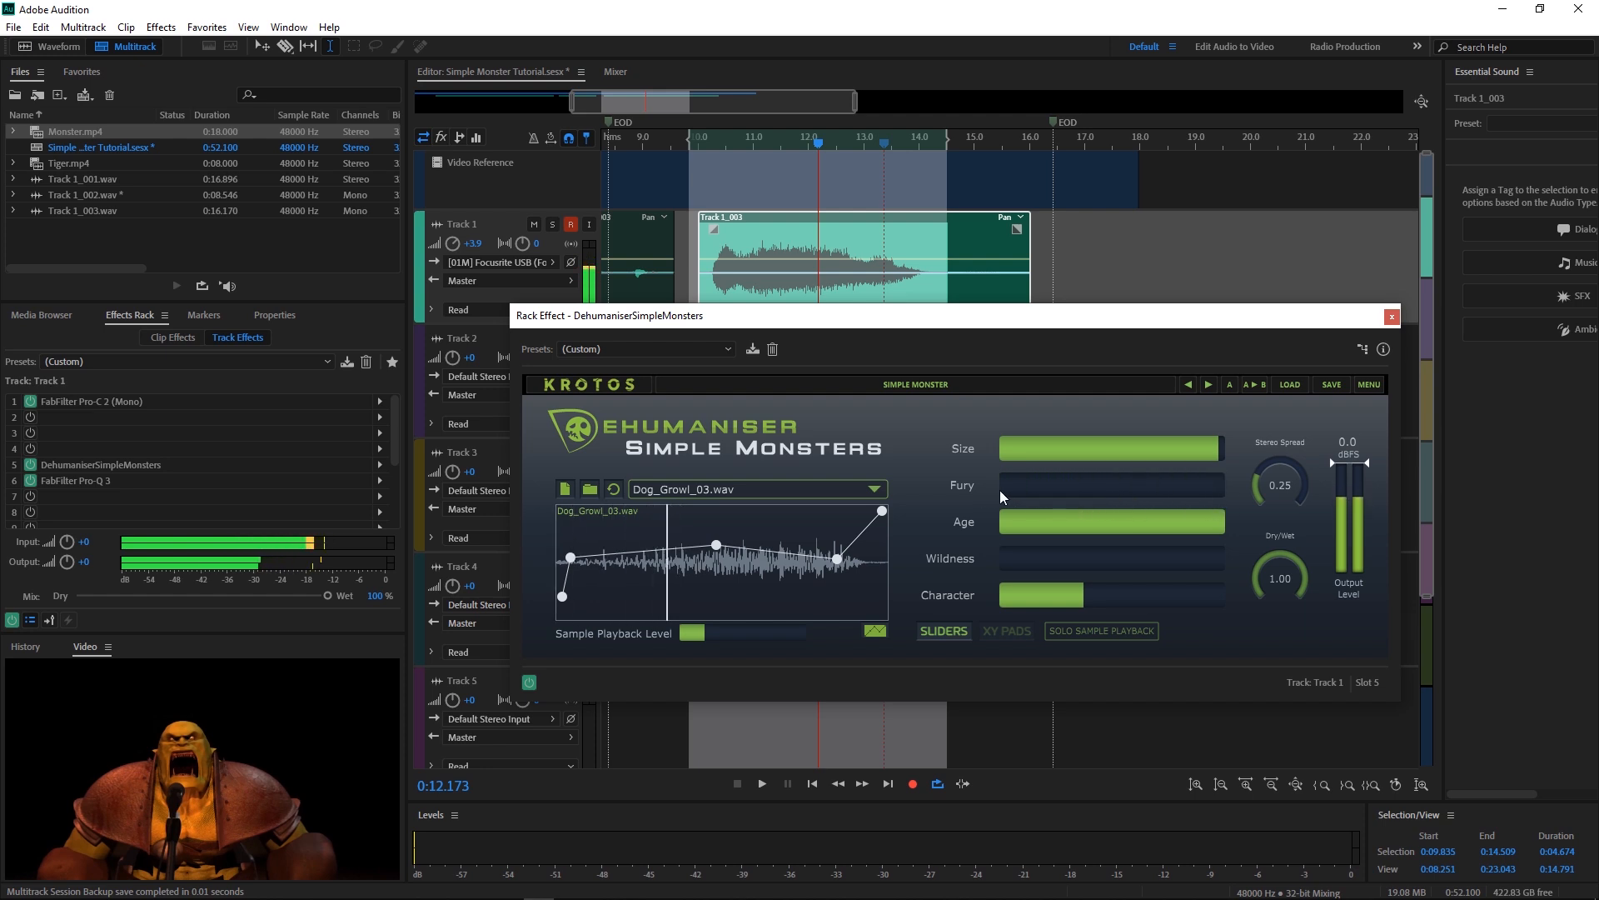
{"action": "key", "text": "space"}
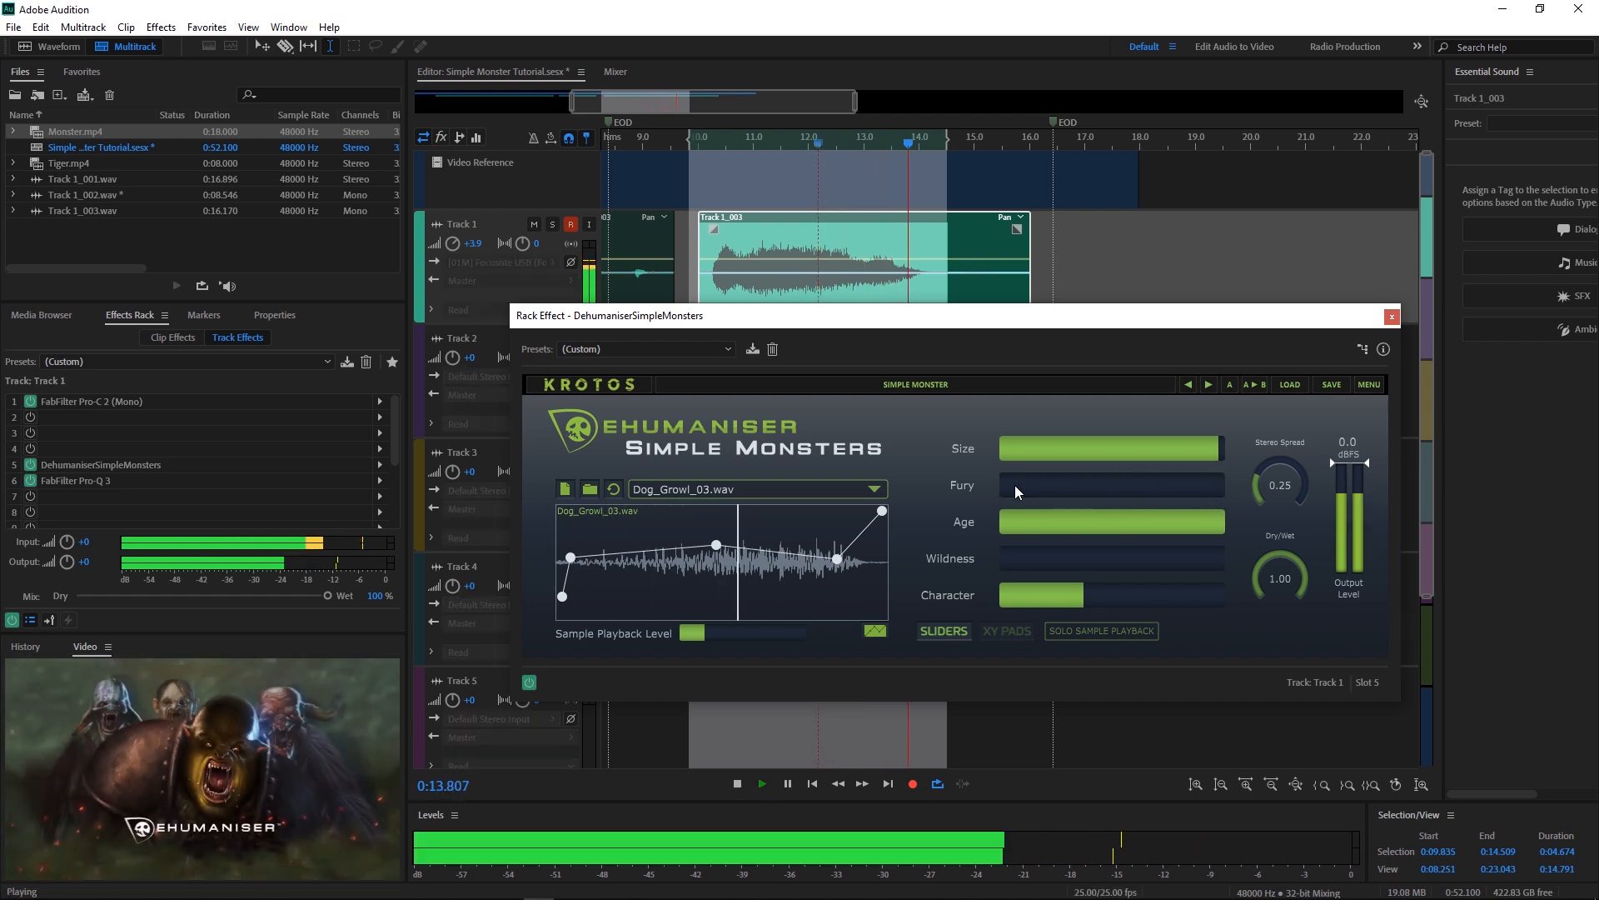
{"action": "left_click_drag", "start_coordinate": [1006, 485], "coordinate": [1222, 482]}
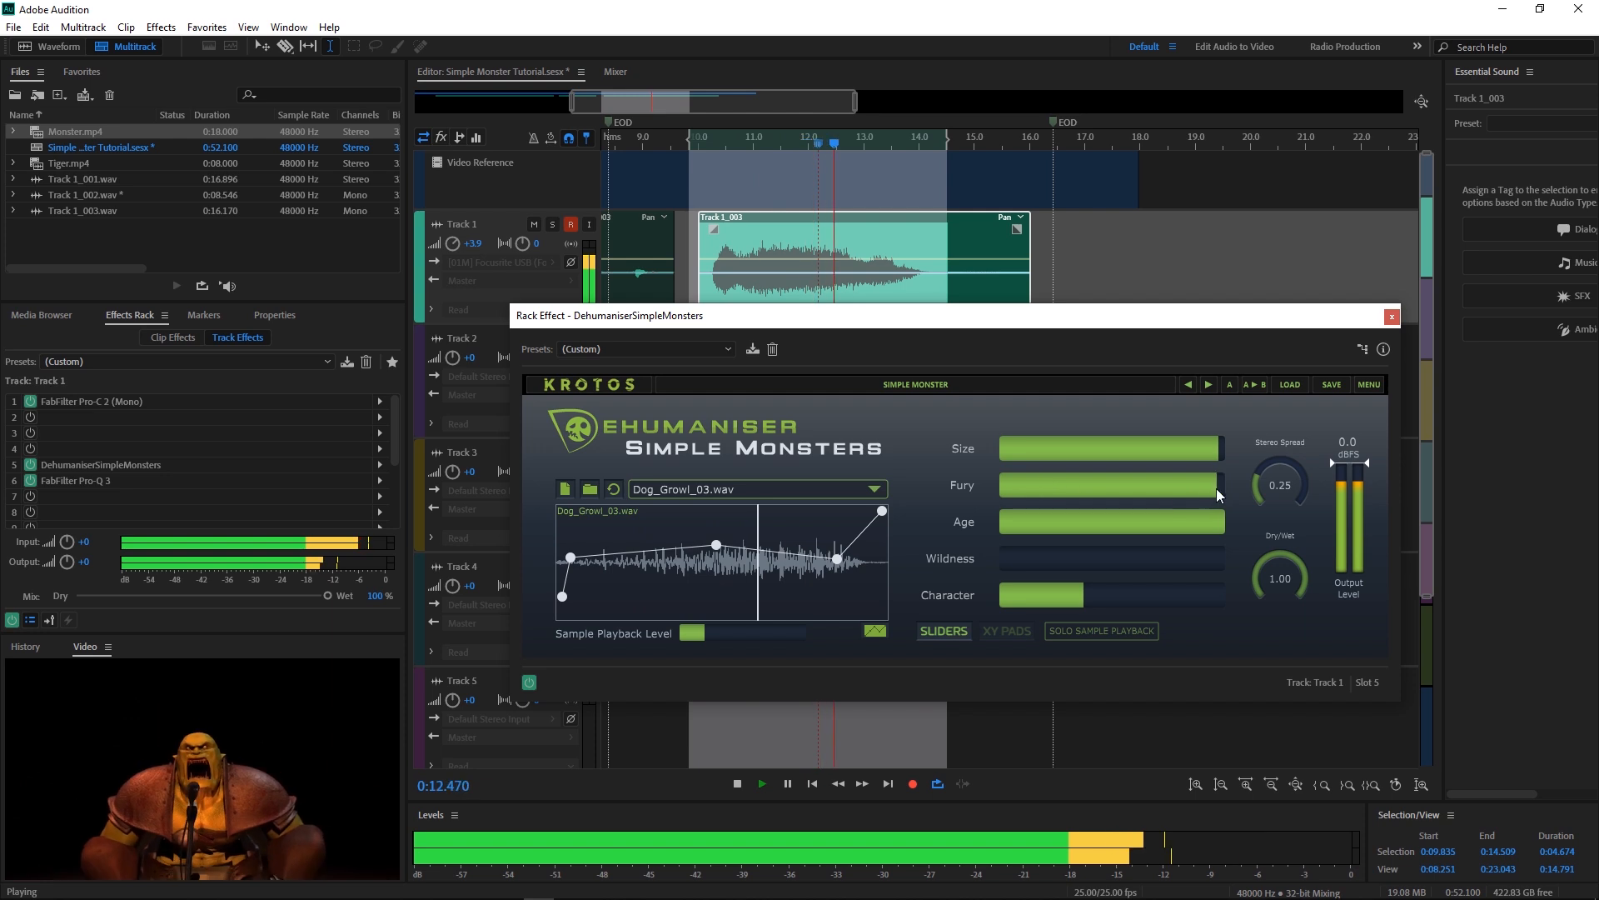
{"action": "left_click_drag", "start_coordinate": [1216, 488], "coordinate": [970, 499]}
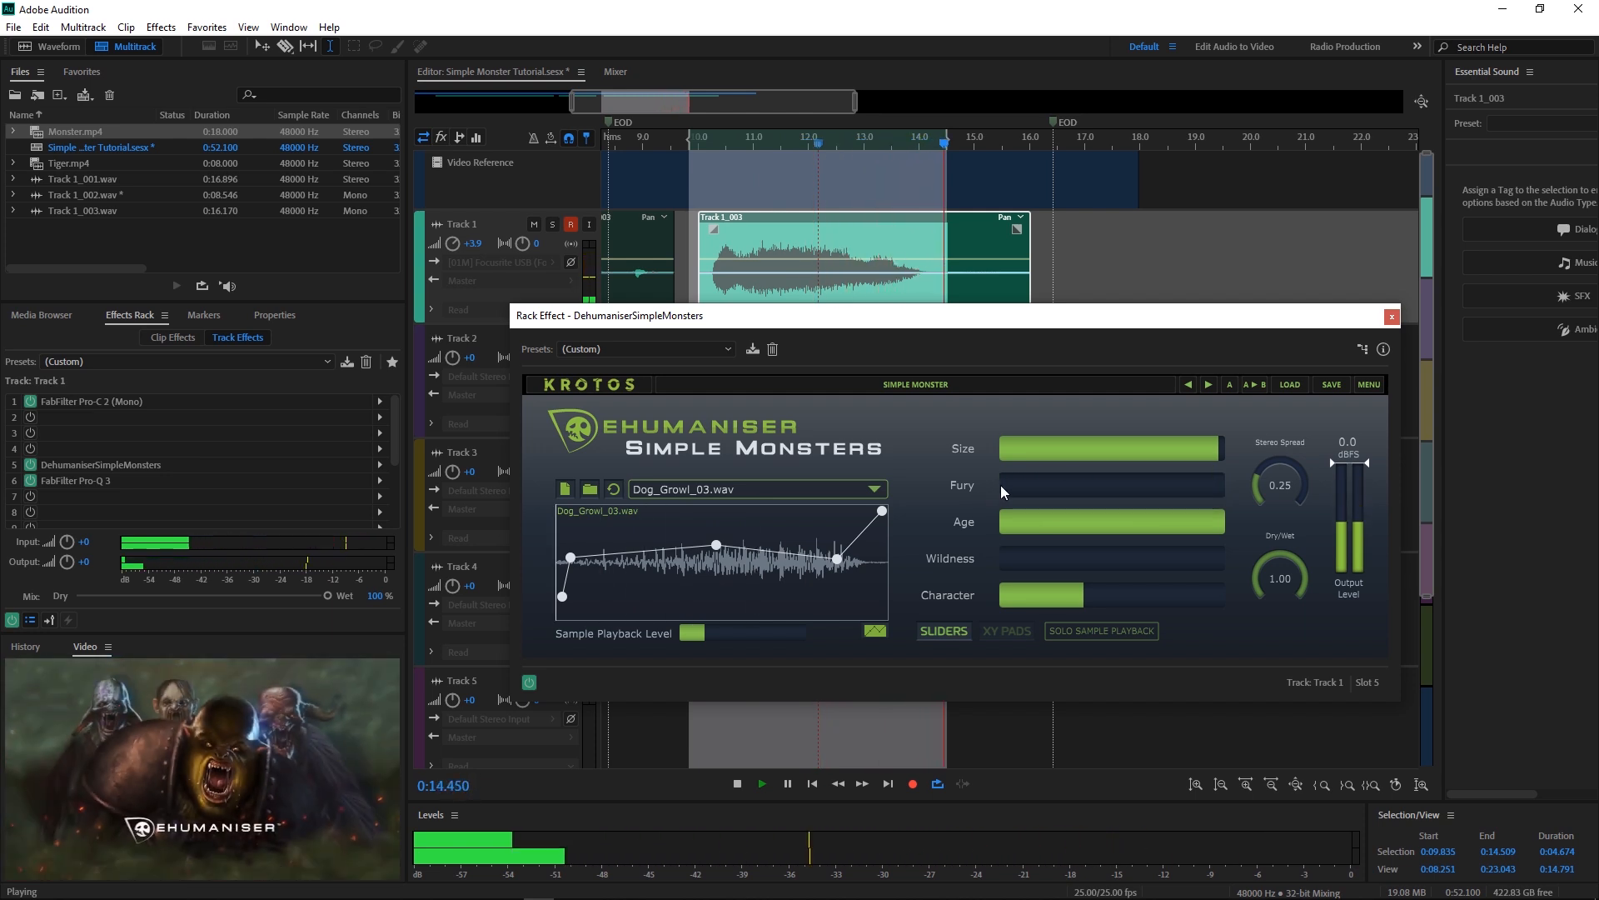
{"action": "left_click_drag", "start_coordinate": [1017, 486], "coordinate": [1208, 486]}
{"action": "key", "text": "space"}
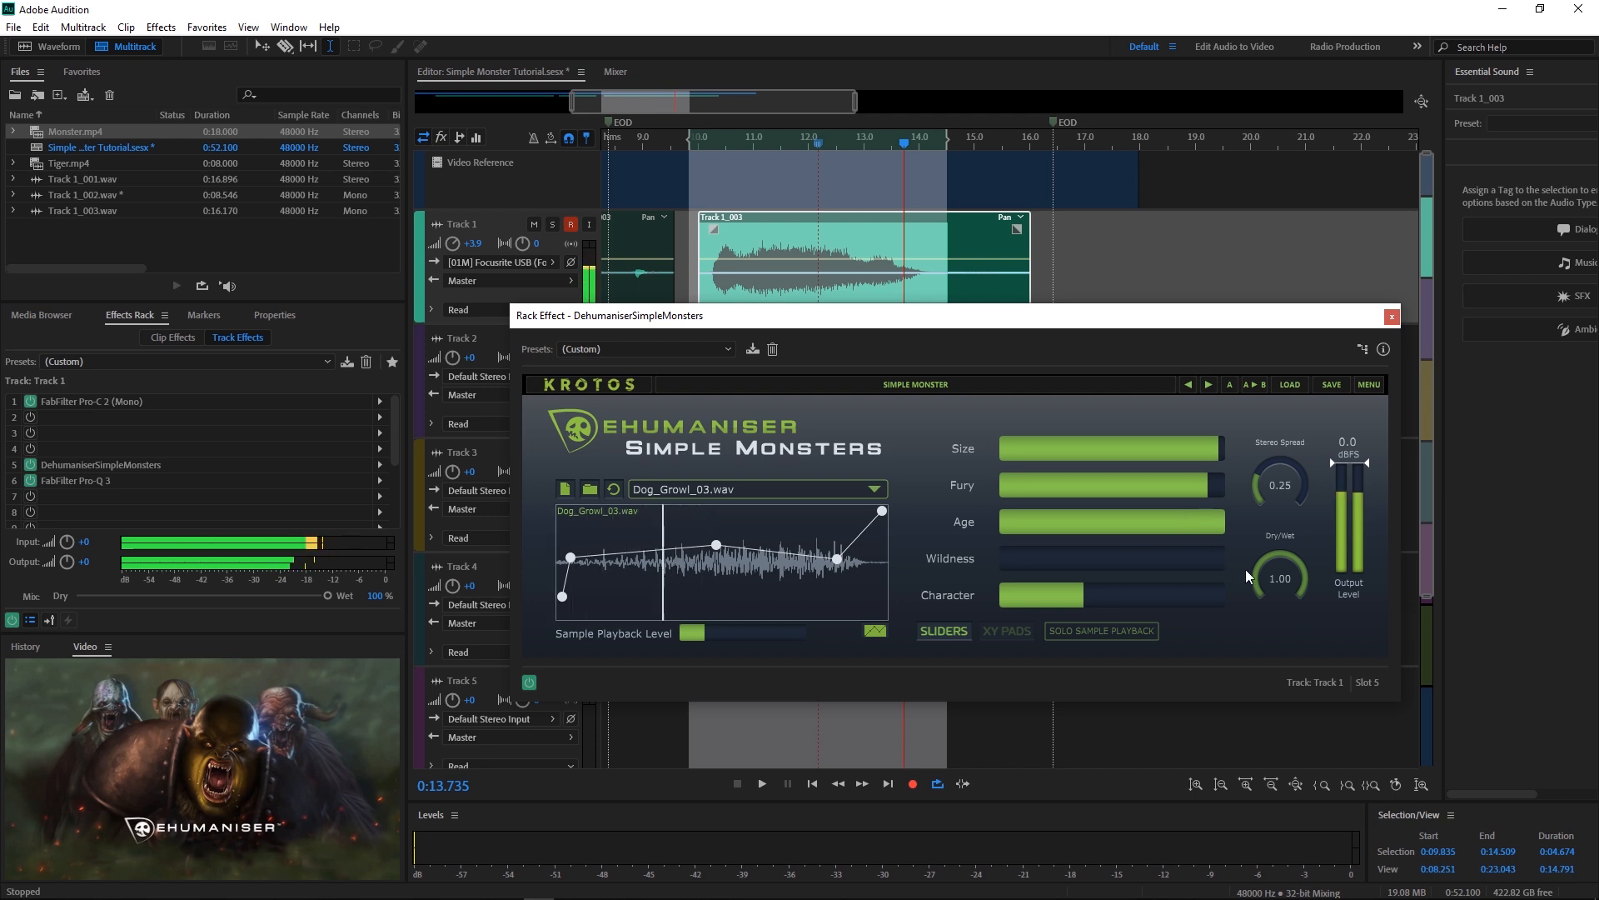
Step: Audition lower Age values during playback, then return Age to about 92%
{"action": "left_click_drag", "start_coordinate": [1200, 528], "coordinate": [1002, 522]}
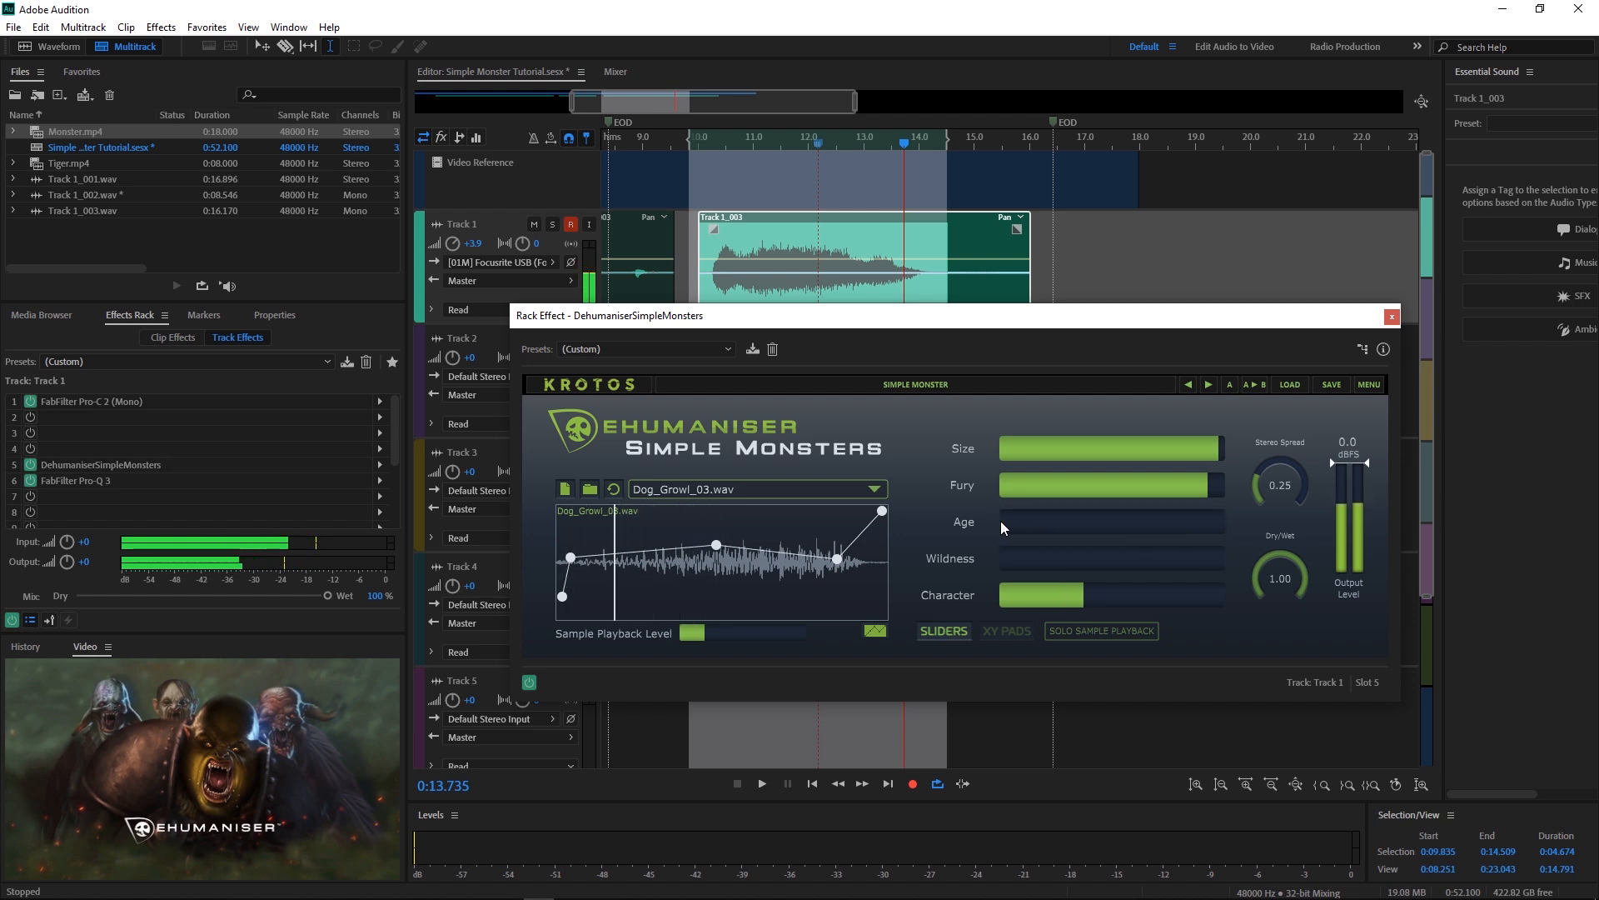
{"action": "key", "text": "space"}
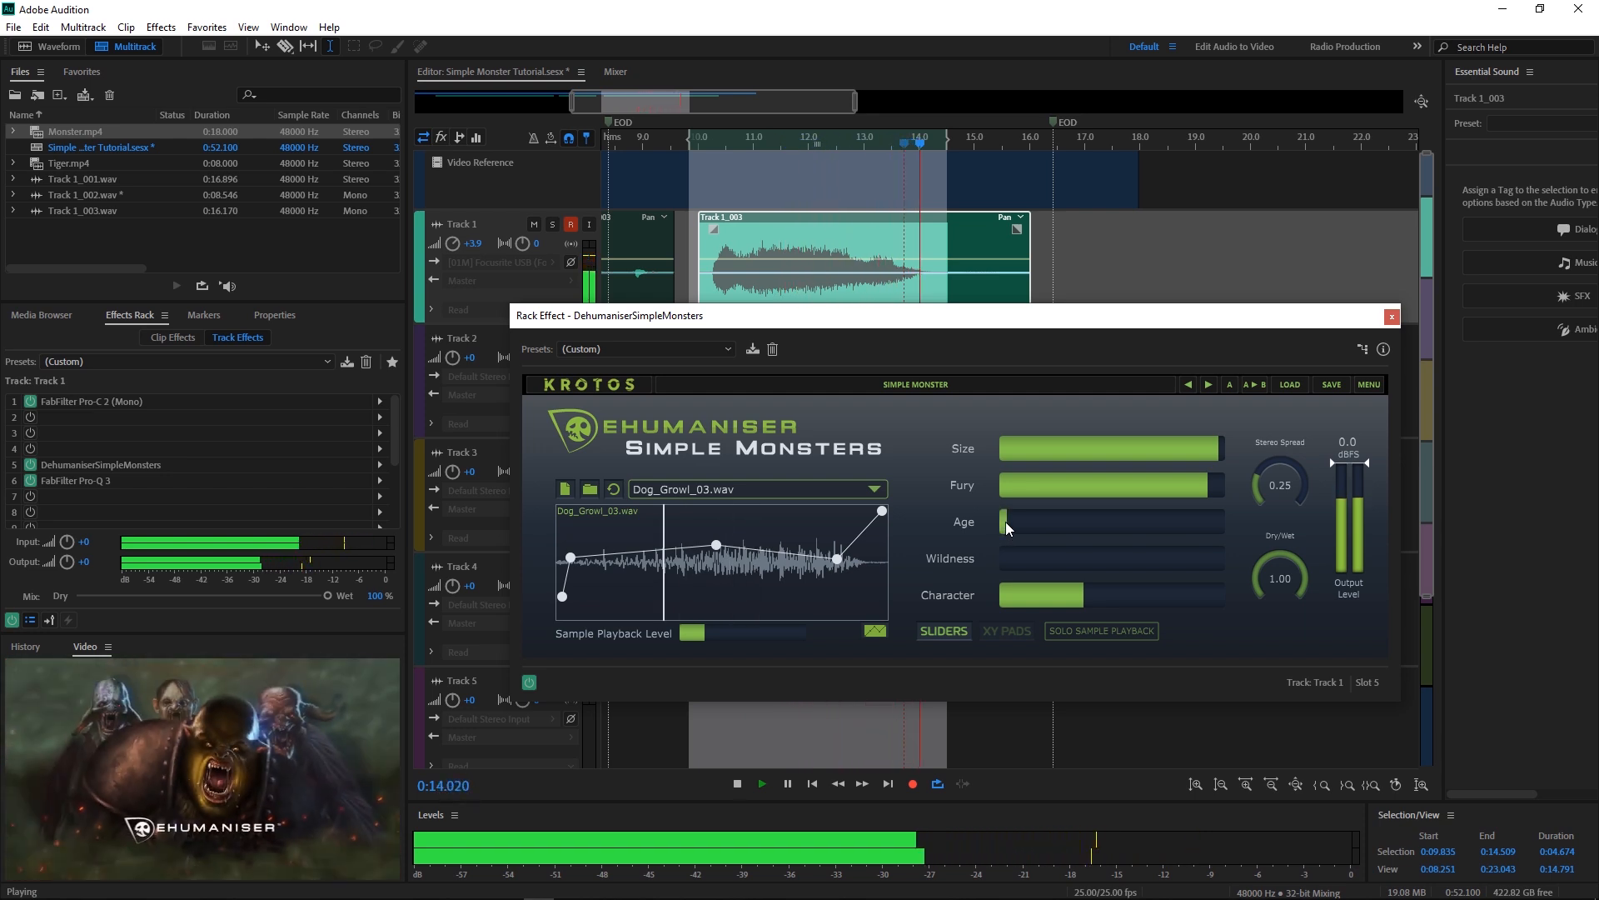
{"action": "left_click_drag", "start_coordinate": [1006, 521], "coordinate": [1141, 521]}
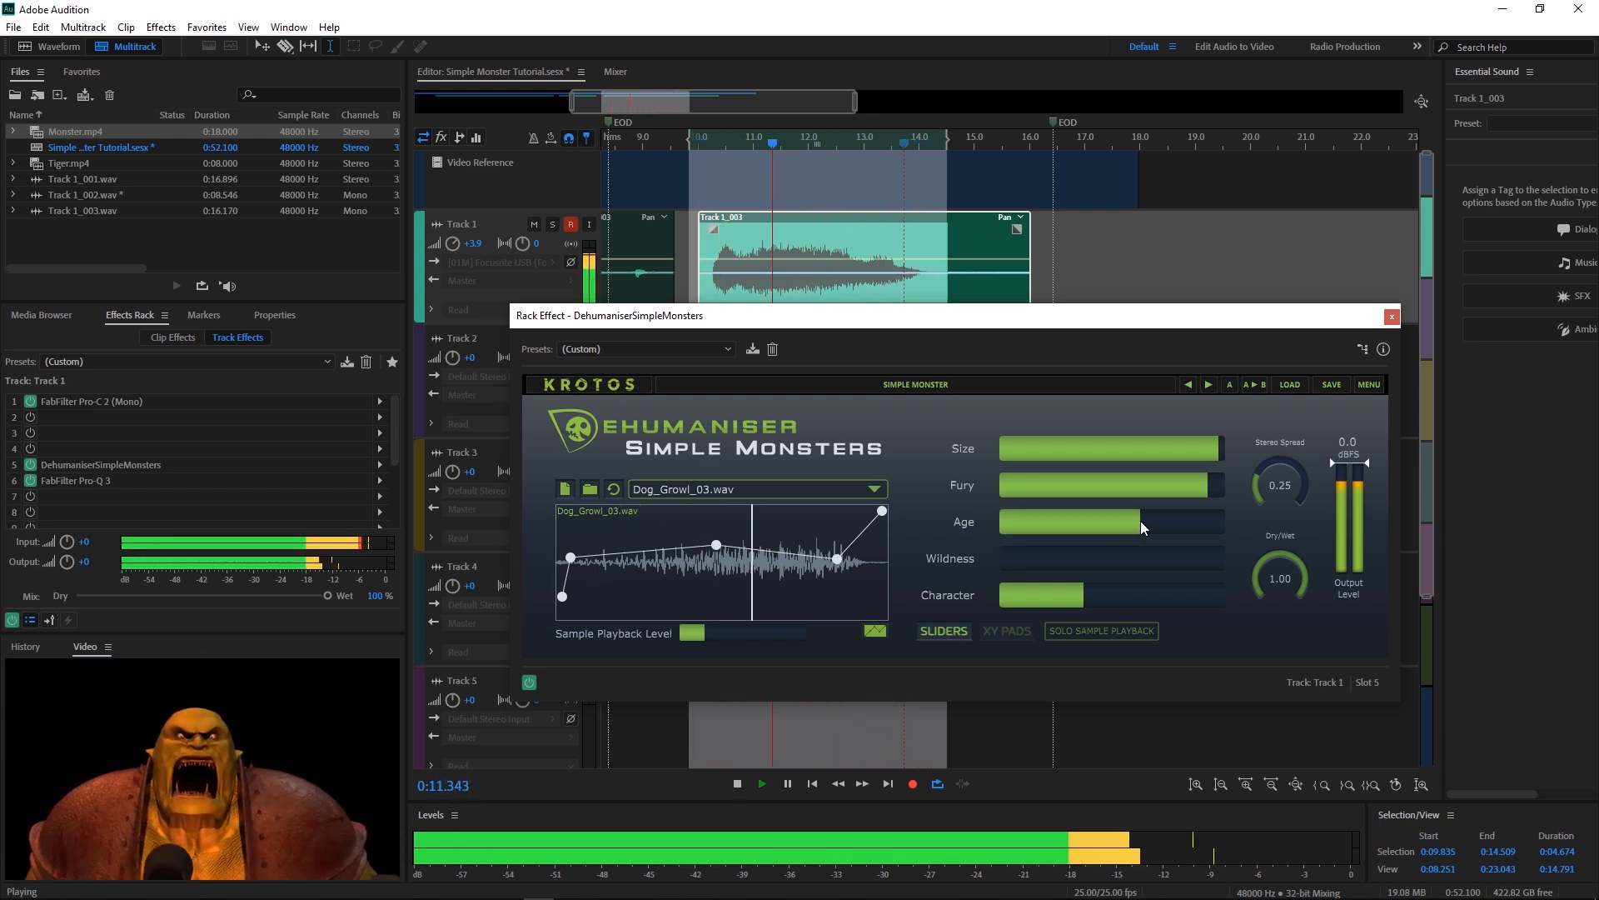
{"action": "left_click_drag", "start_coordinate": [1141, 522], "coordinate": [1208, 510]}
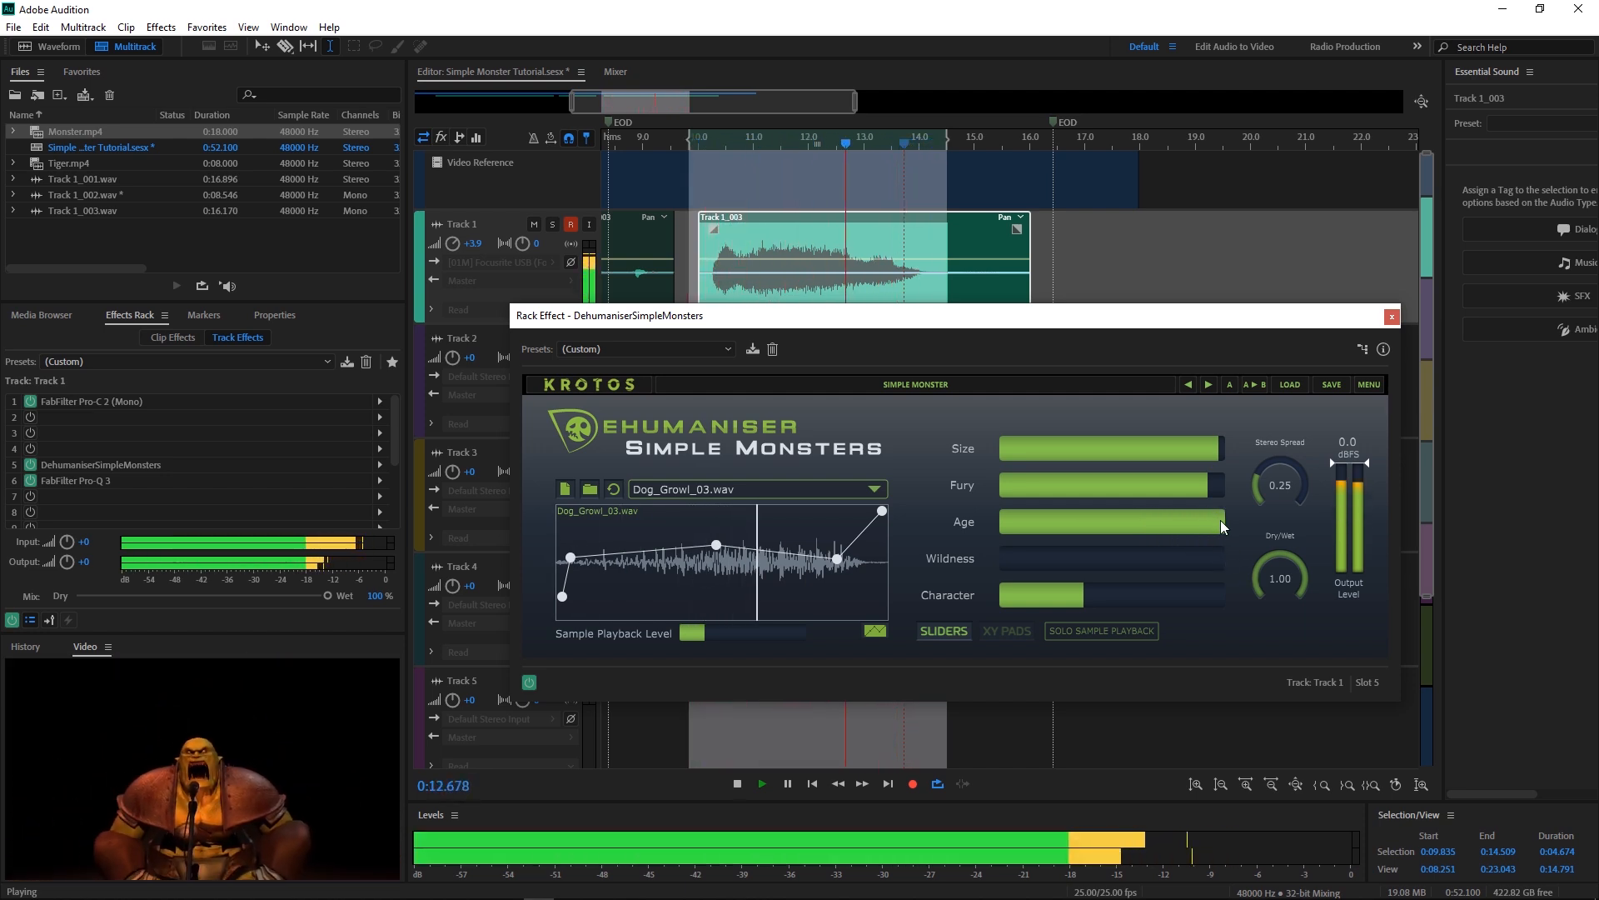
{"action": "key", "text": "space"}
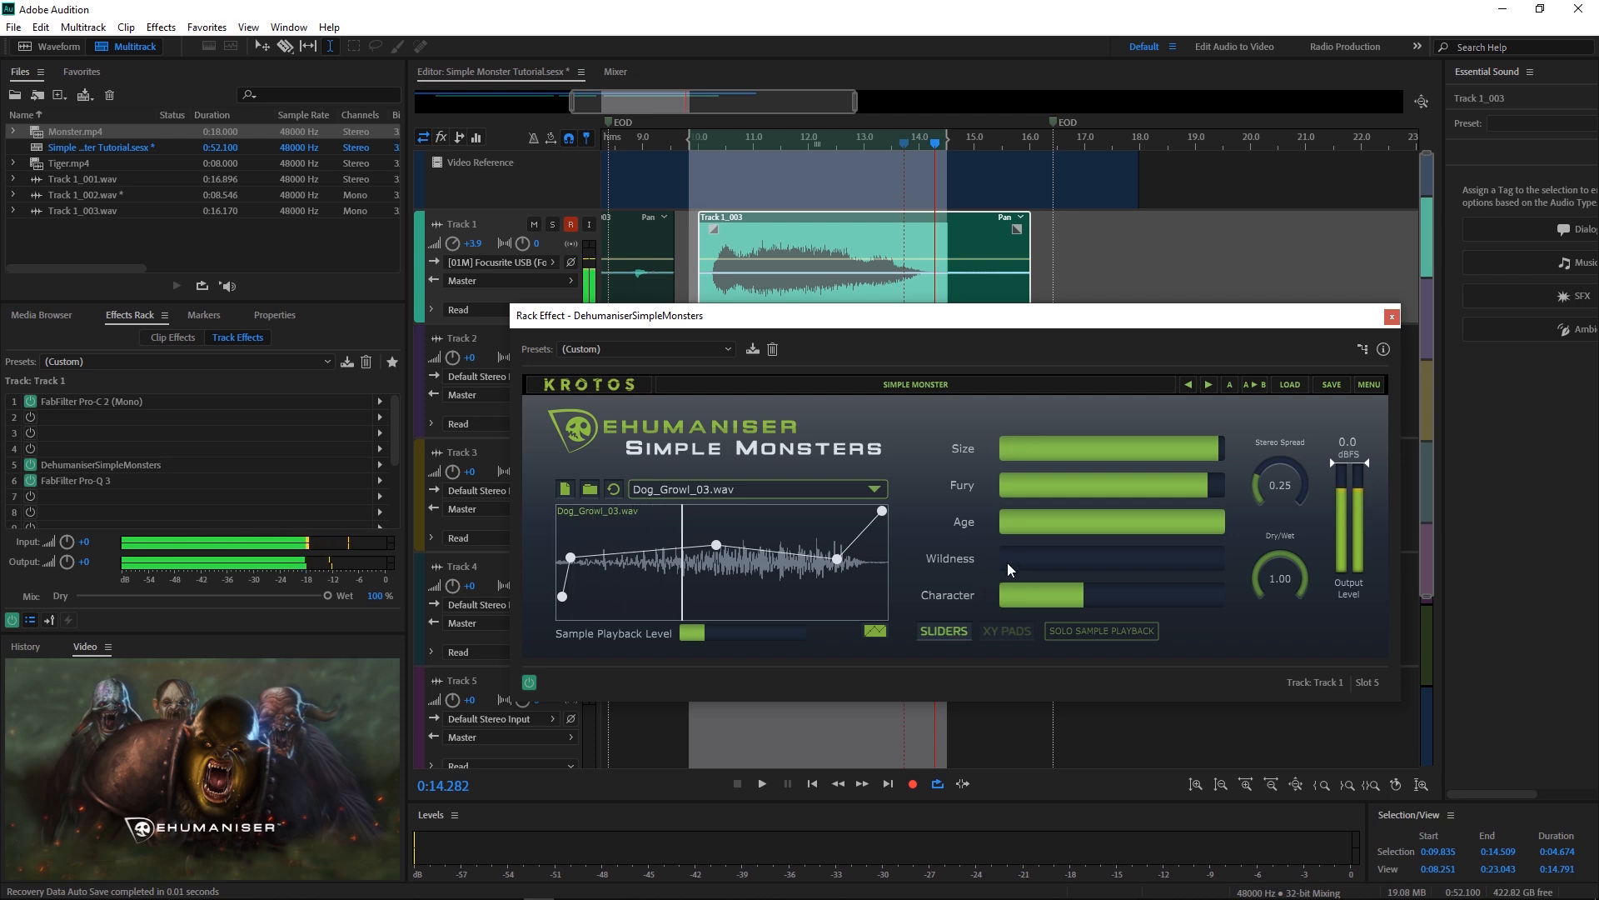
Step: Compare Wildness at full, 40% and near zero, leaving it just above zero
{"action": "left_click_drag", "start_coordinate": [1007, 562], "coordinate": [1116, 563]}
{"action": "key", "text": "space"}
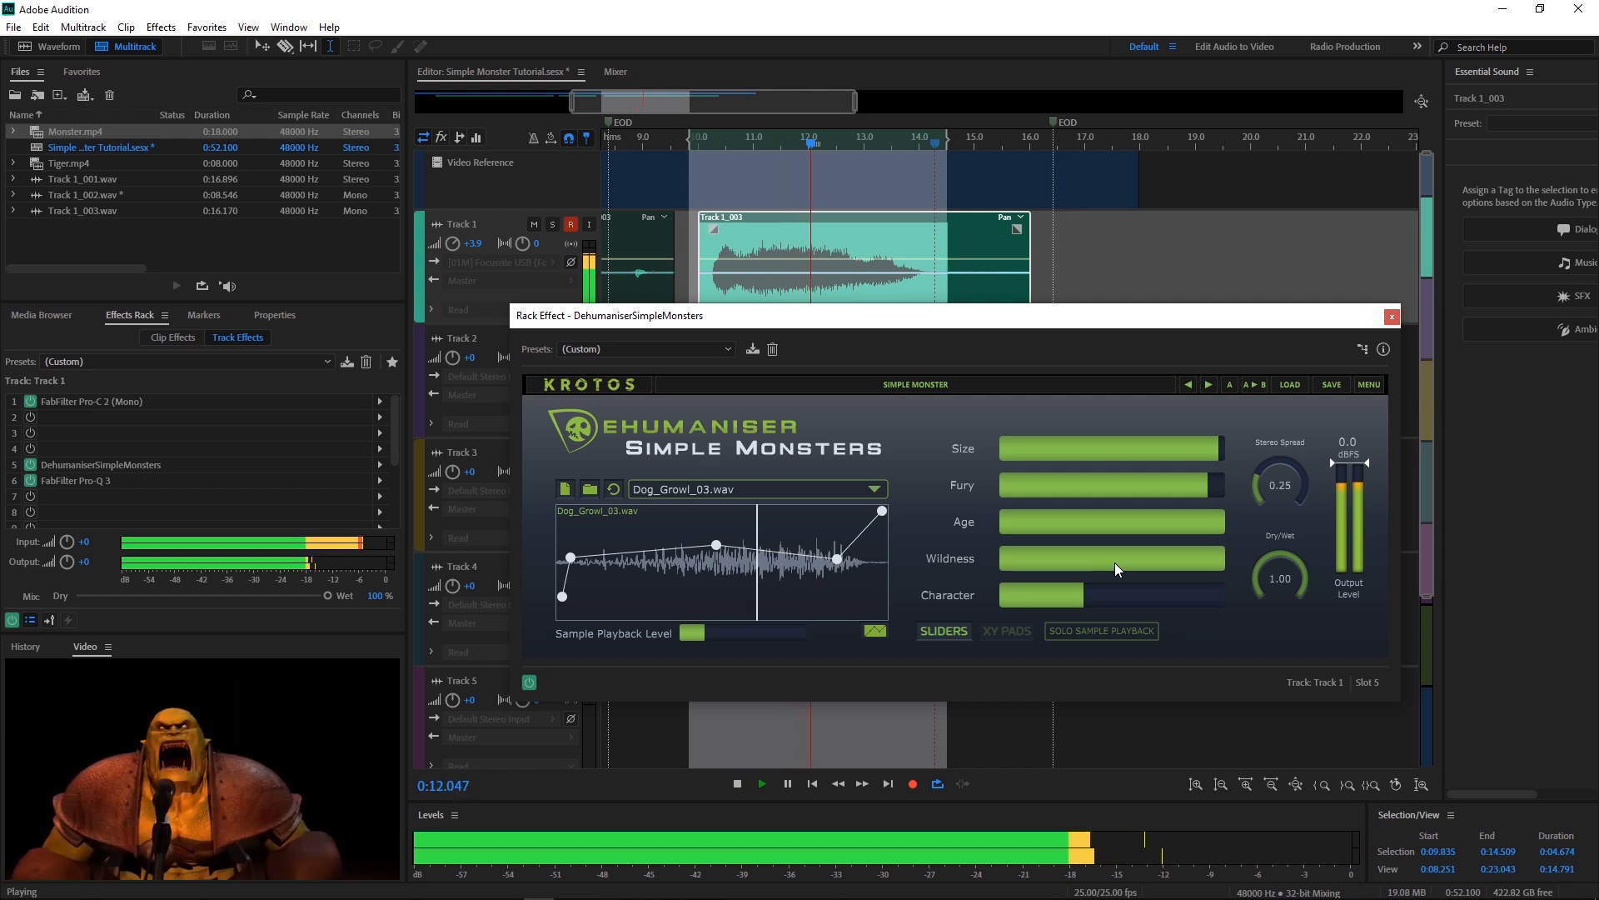
{"action": "key", "text": "space"}
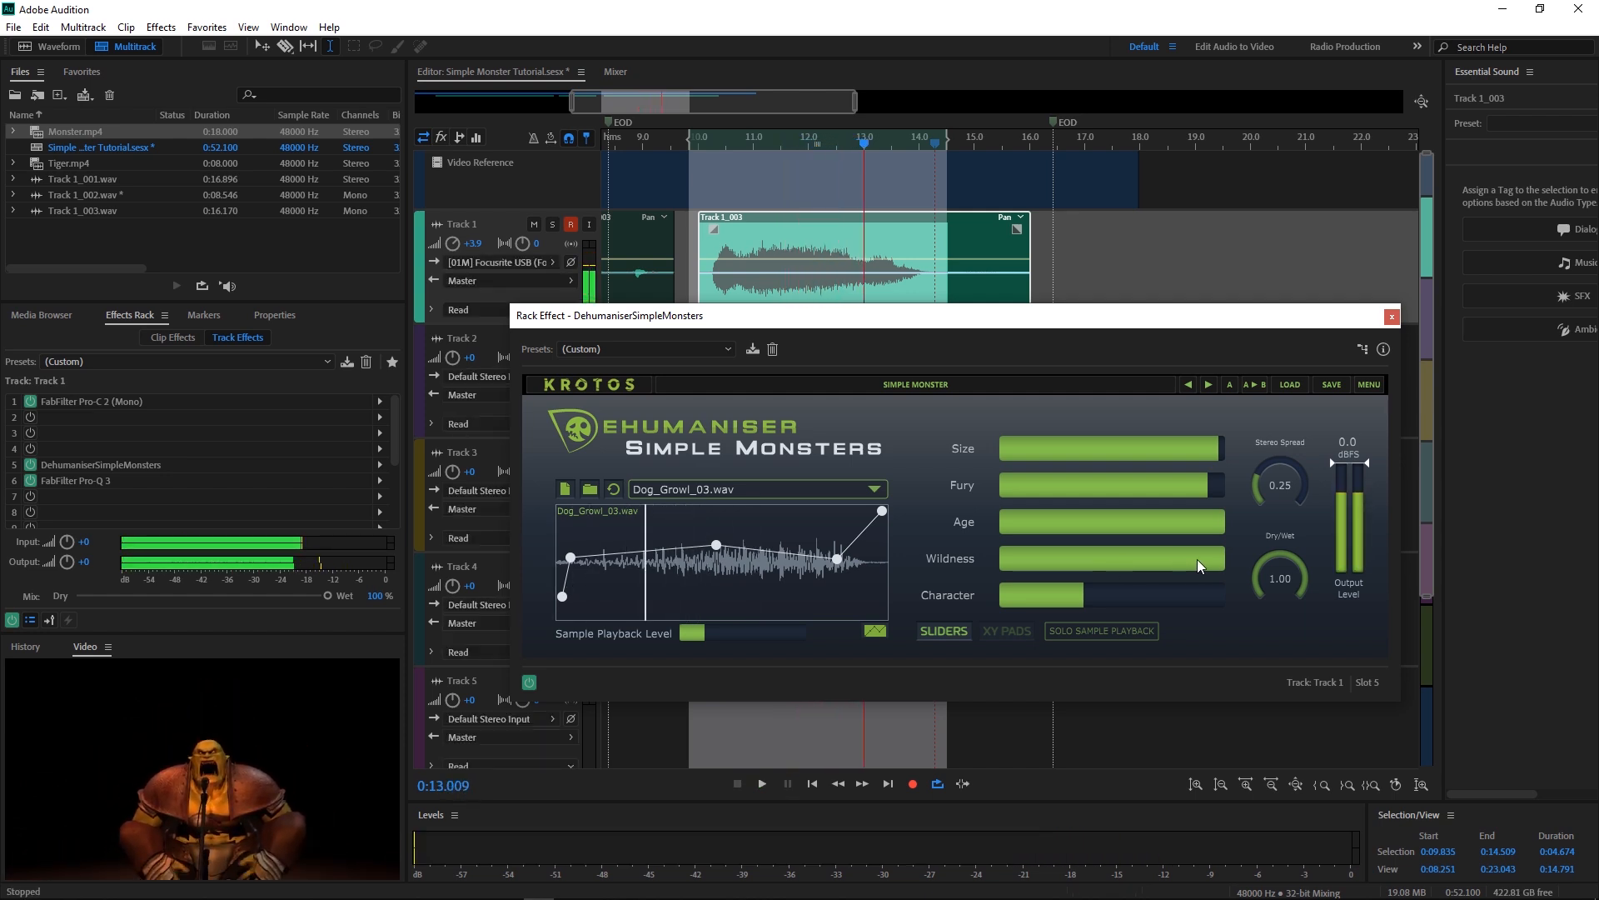
{"action": "left_click_drag", "start_coordinate": [1198, 567], "coordinate": [1083, 572]}
{"action": "key", "text": "space"}
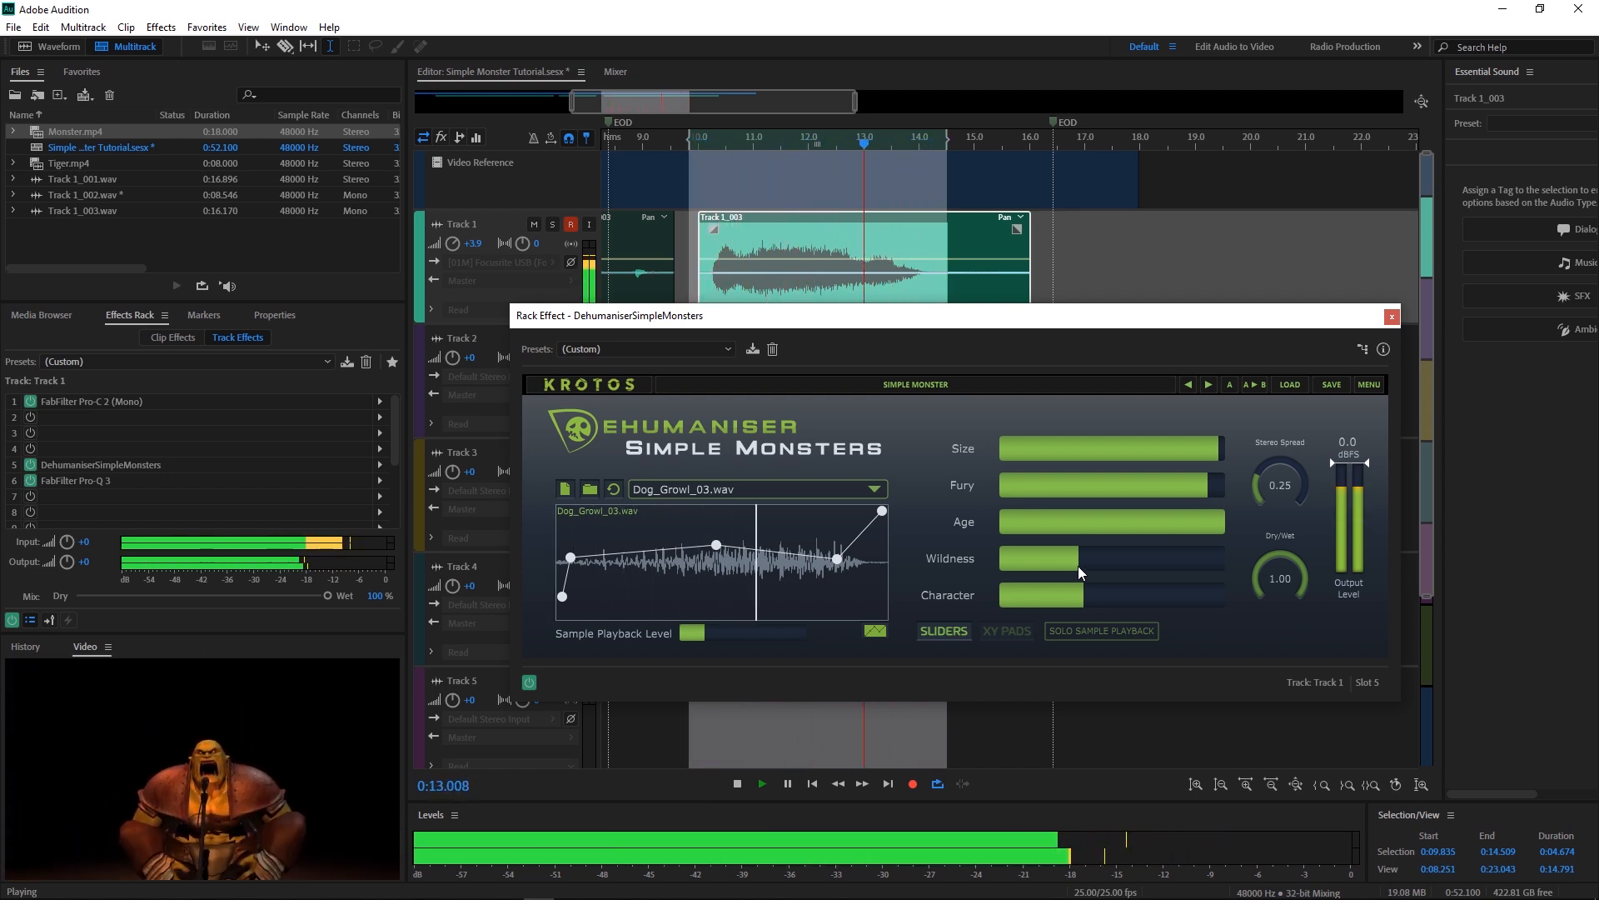
{"action": "left_click_drag", "start_coordinate": [1078, 566], "coordinate": [1003, 566]}
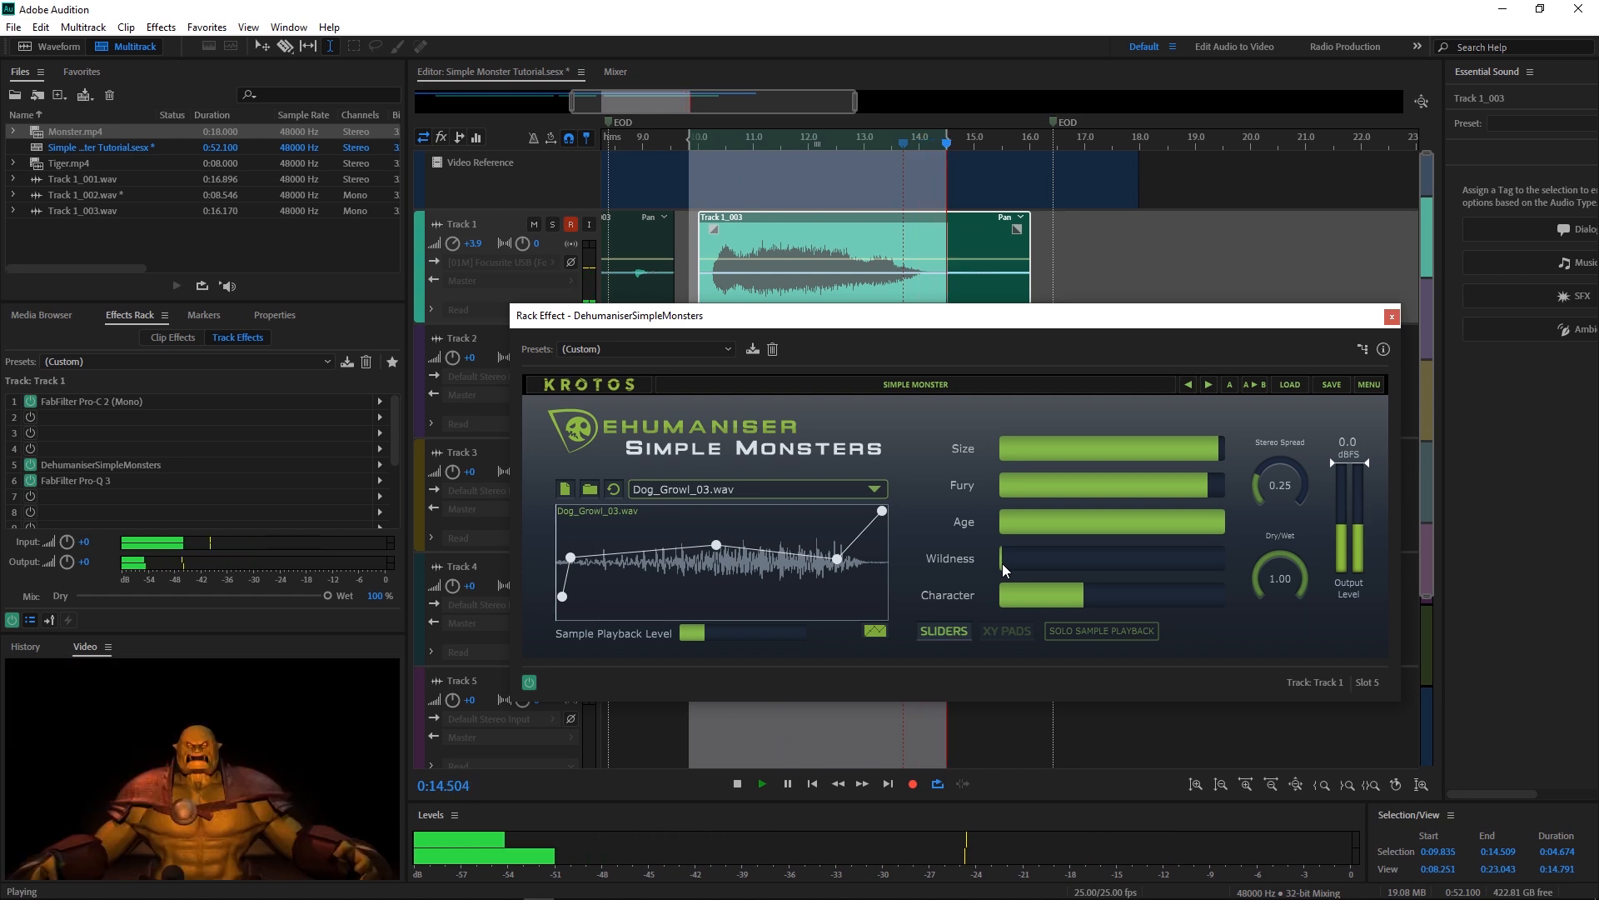
{"action": "mouse_move", "coordinate": [1002, 563]}
{"action": "left_mouse_down"}
{"action": "mouse_move", "coordinate": [1204, 566]}
{"action": "mouse_move", "coordinate": [1007, 568]}
{"action": "left_mouse_up"}
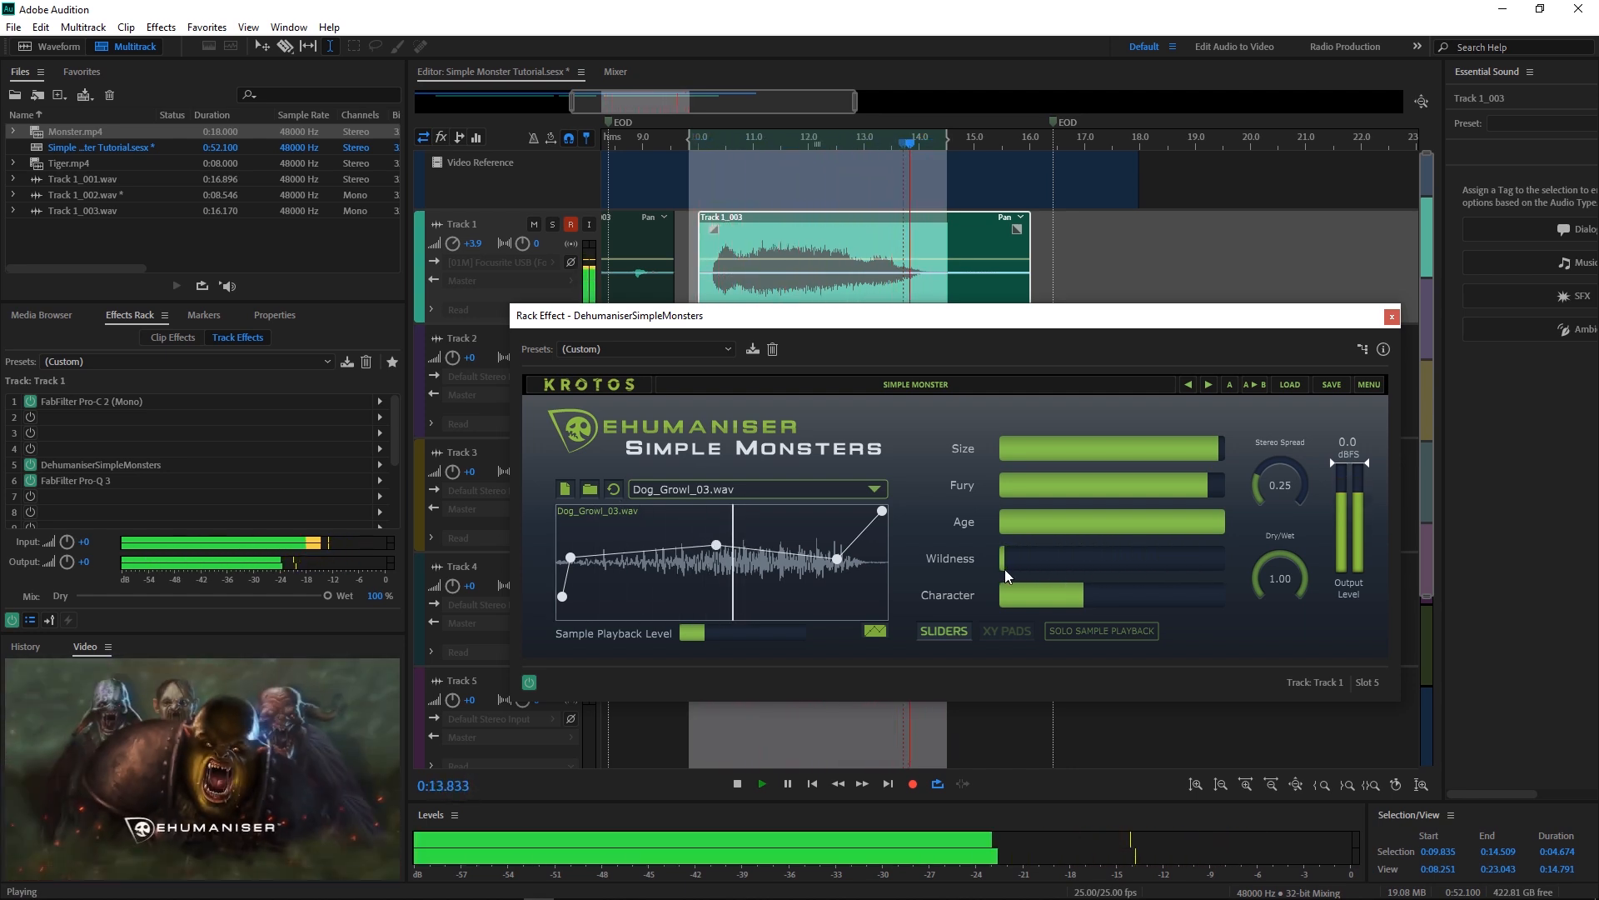
{"action": "key", "text": "space"}
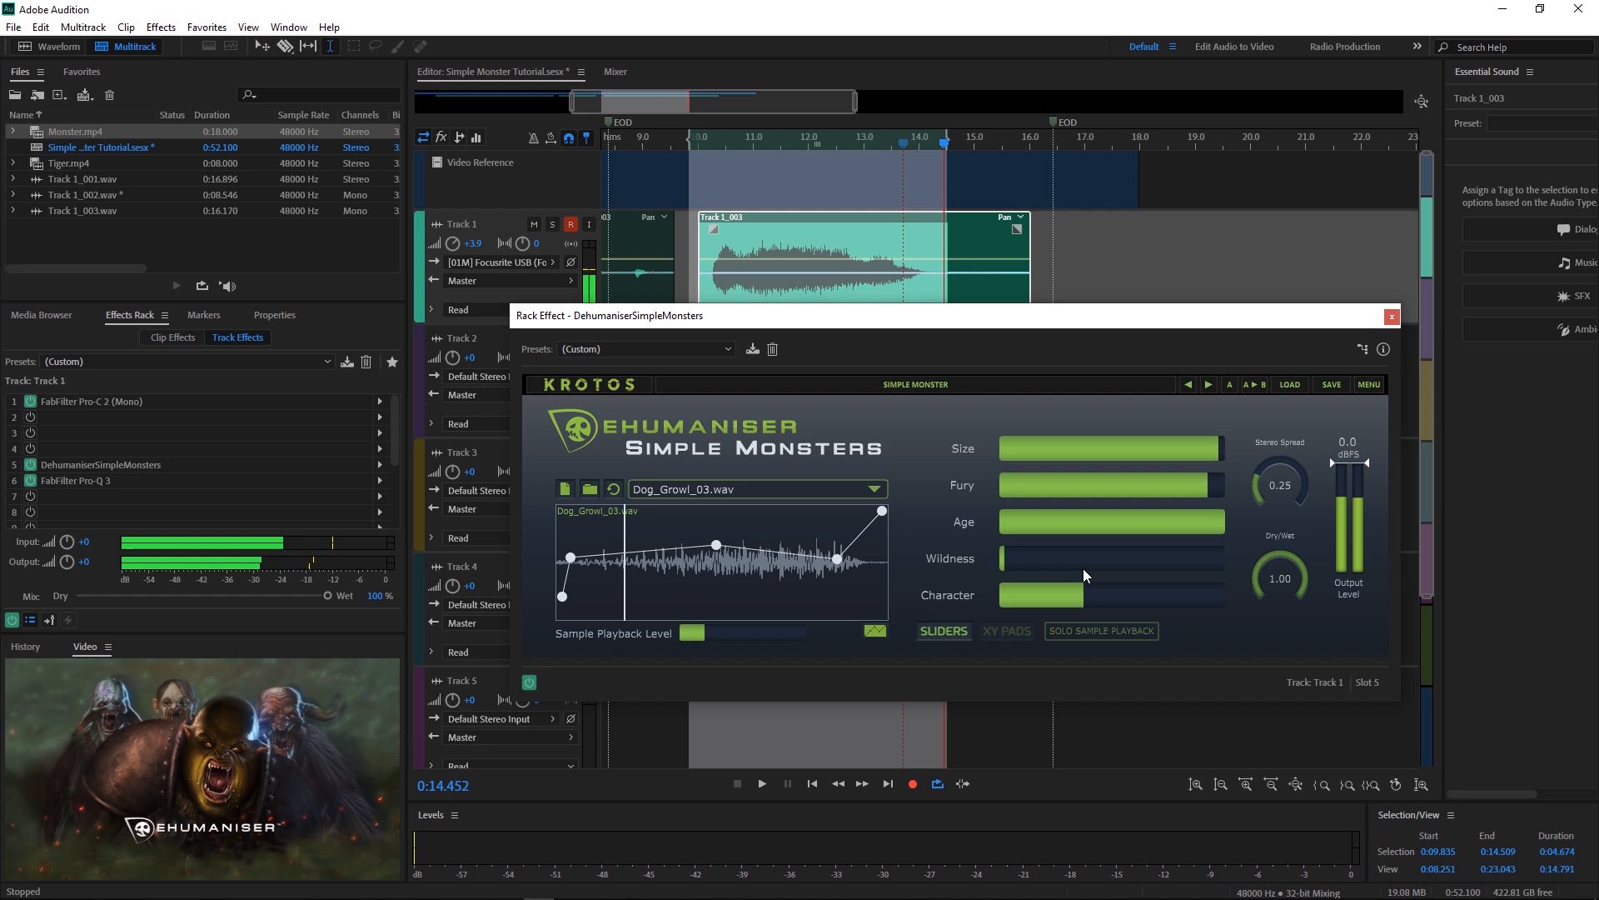
Step: Audition Character at zero, then set Character to about half and stop playback
{"action": "key", "text": "space"}
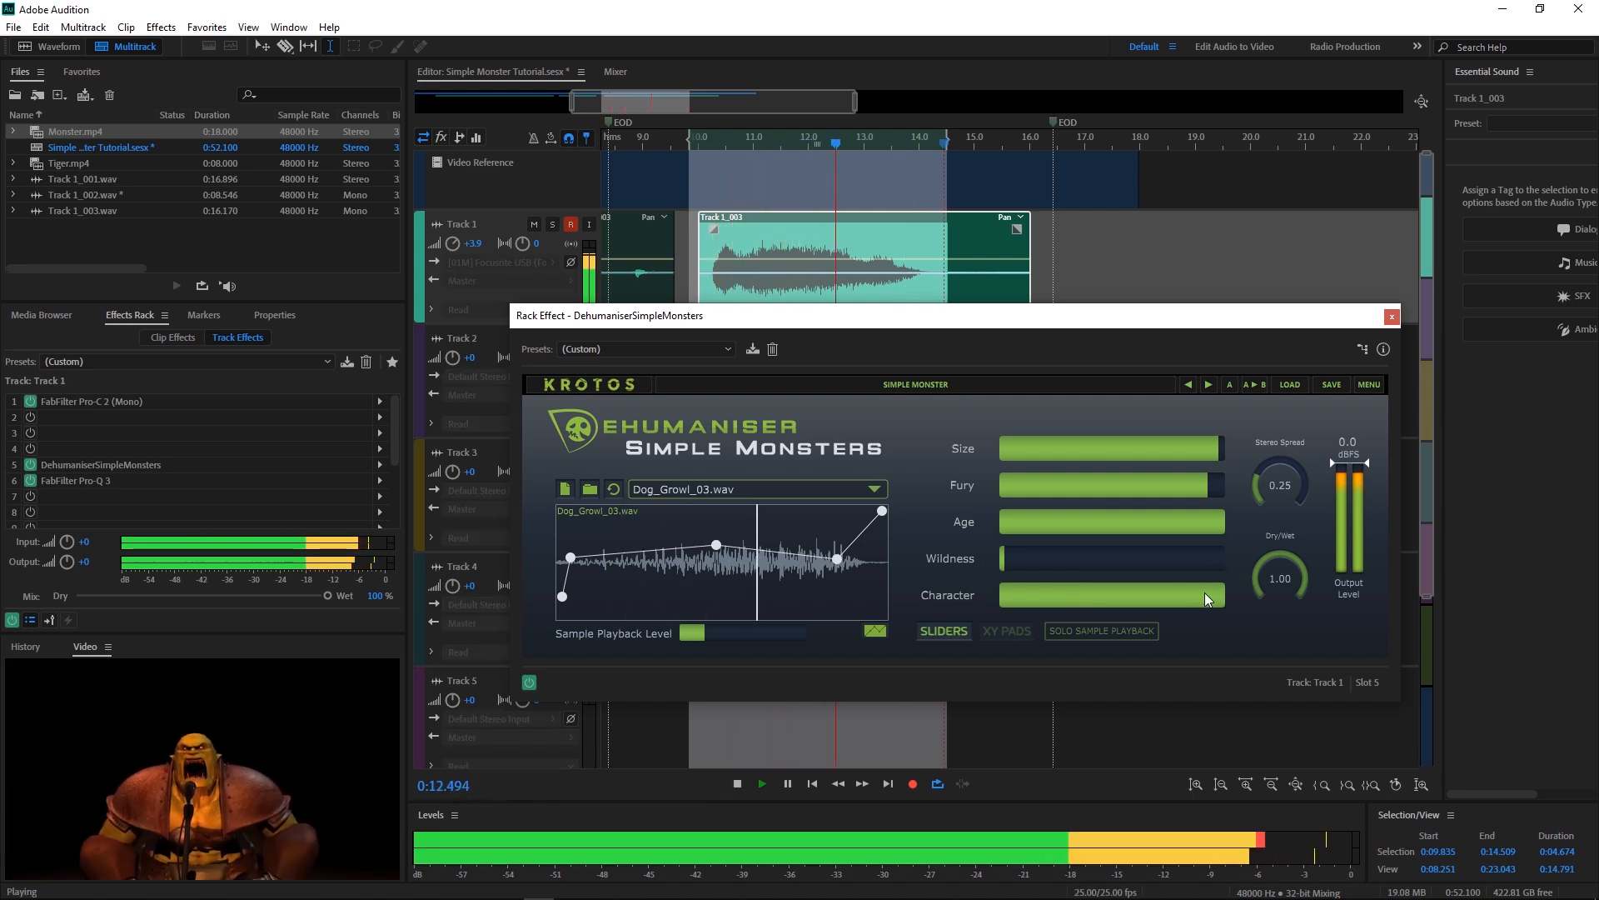
{"action": "left_click_drag", "start_coordinate": [1205, 592], "coordinate": [992, 597]}
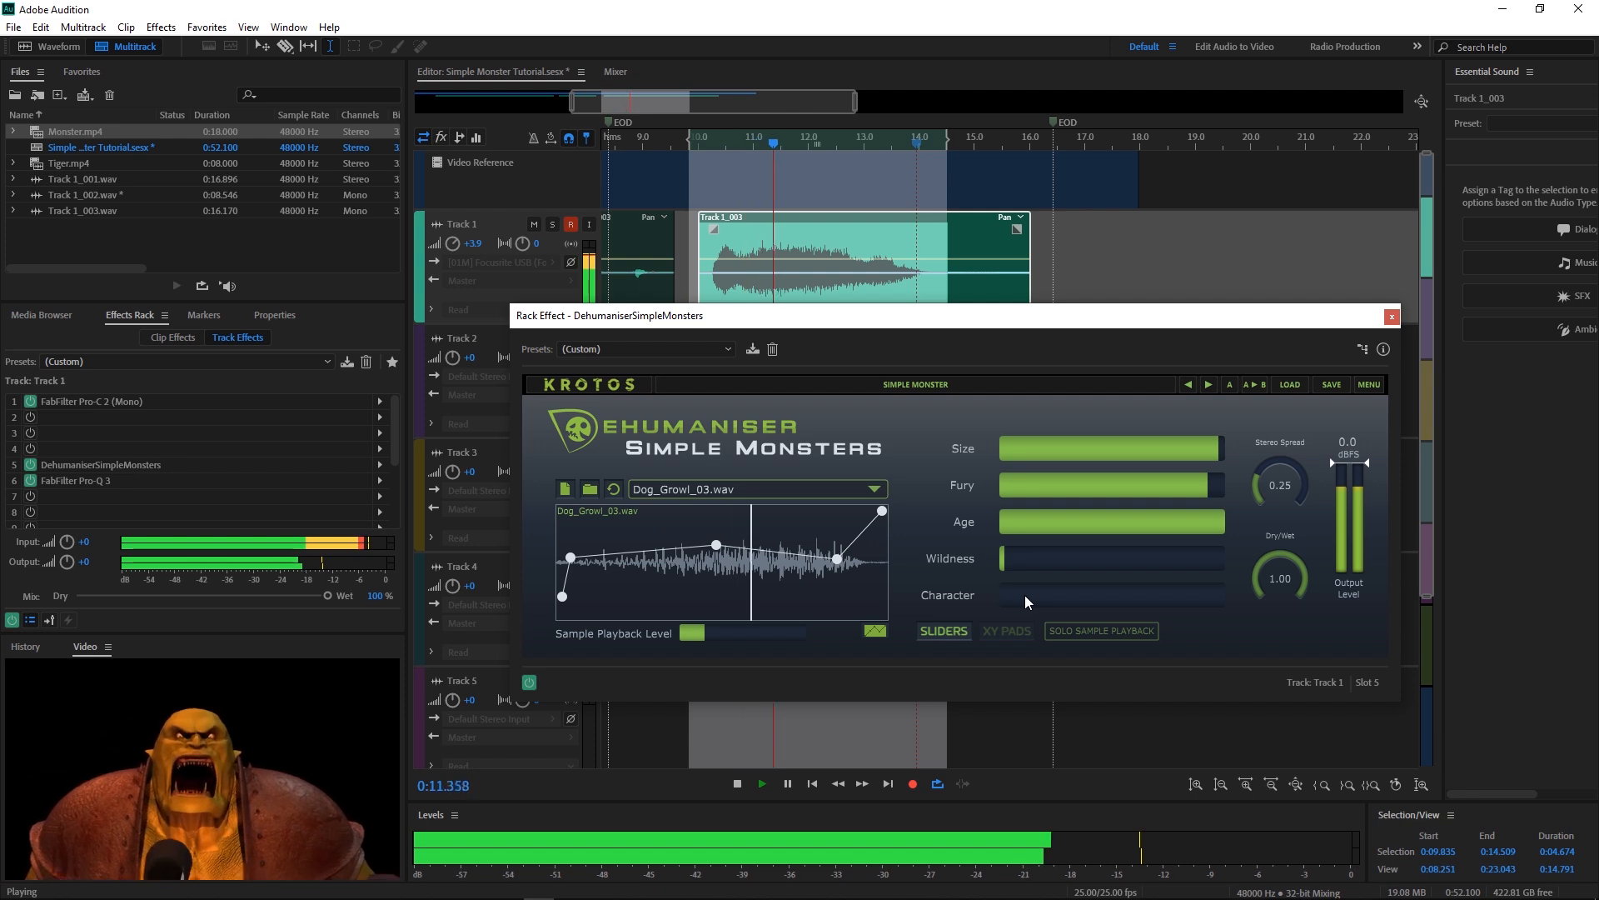
{"action": "left_click_drag", "start_coordinate": [1024, 594], "coordinate": [1109, 605]}
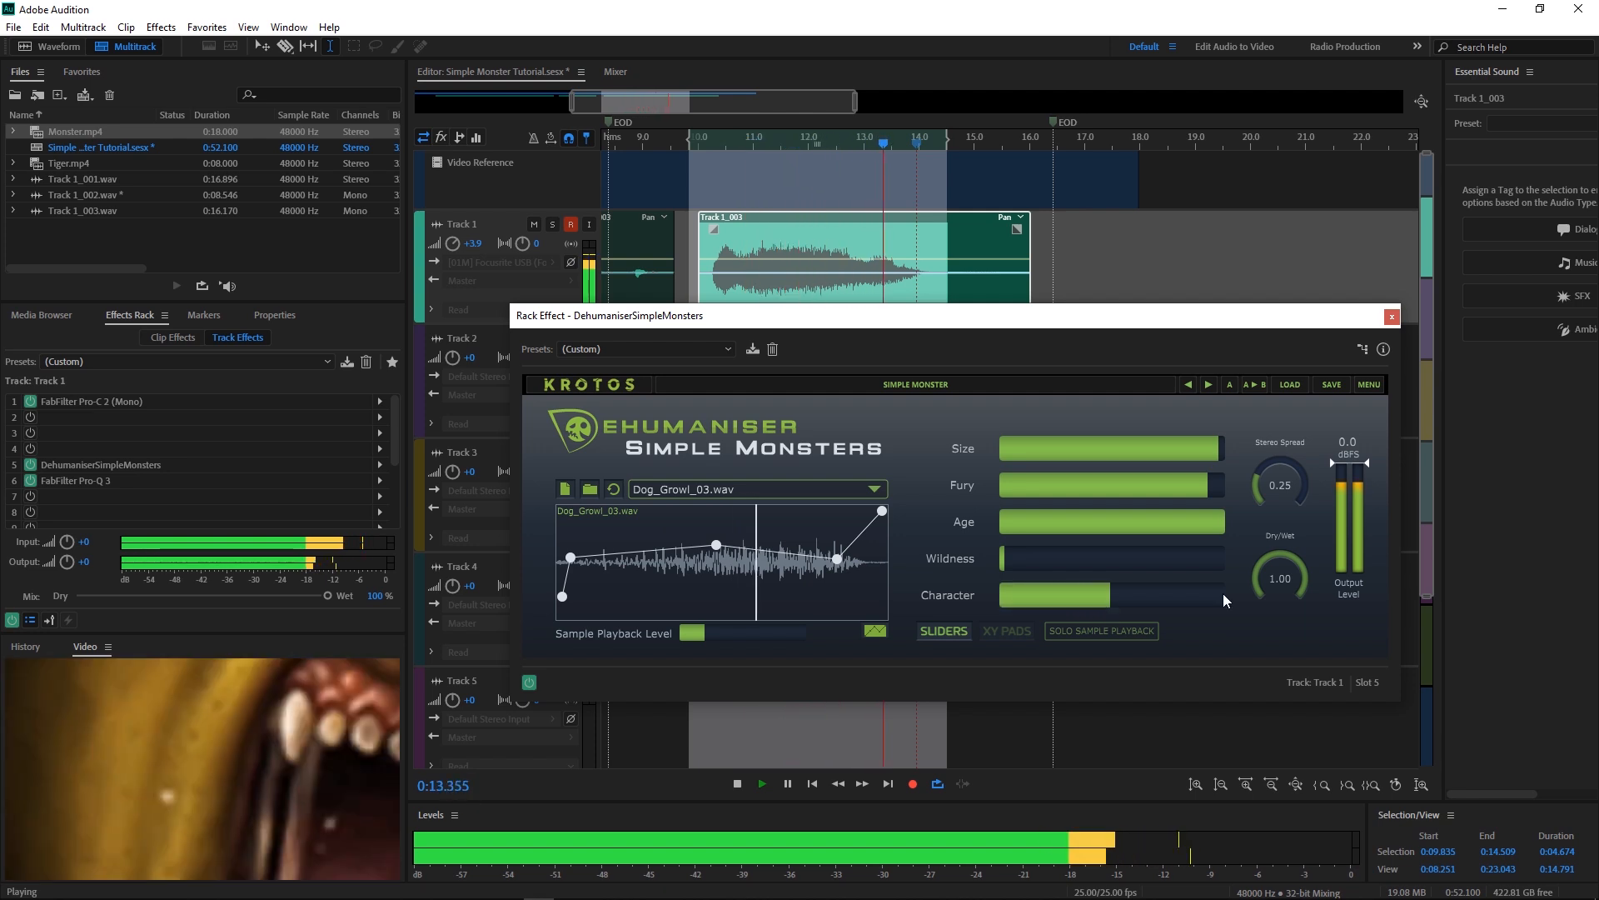
{"action": "key", "text": "space"}
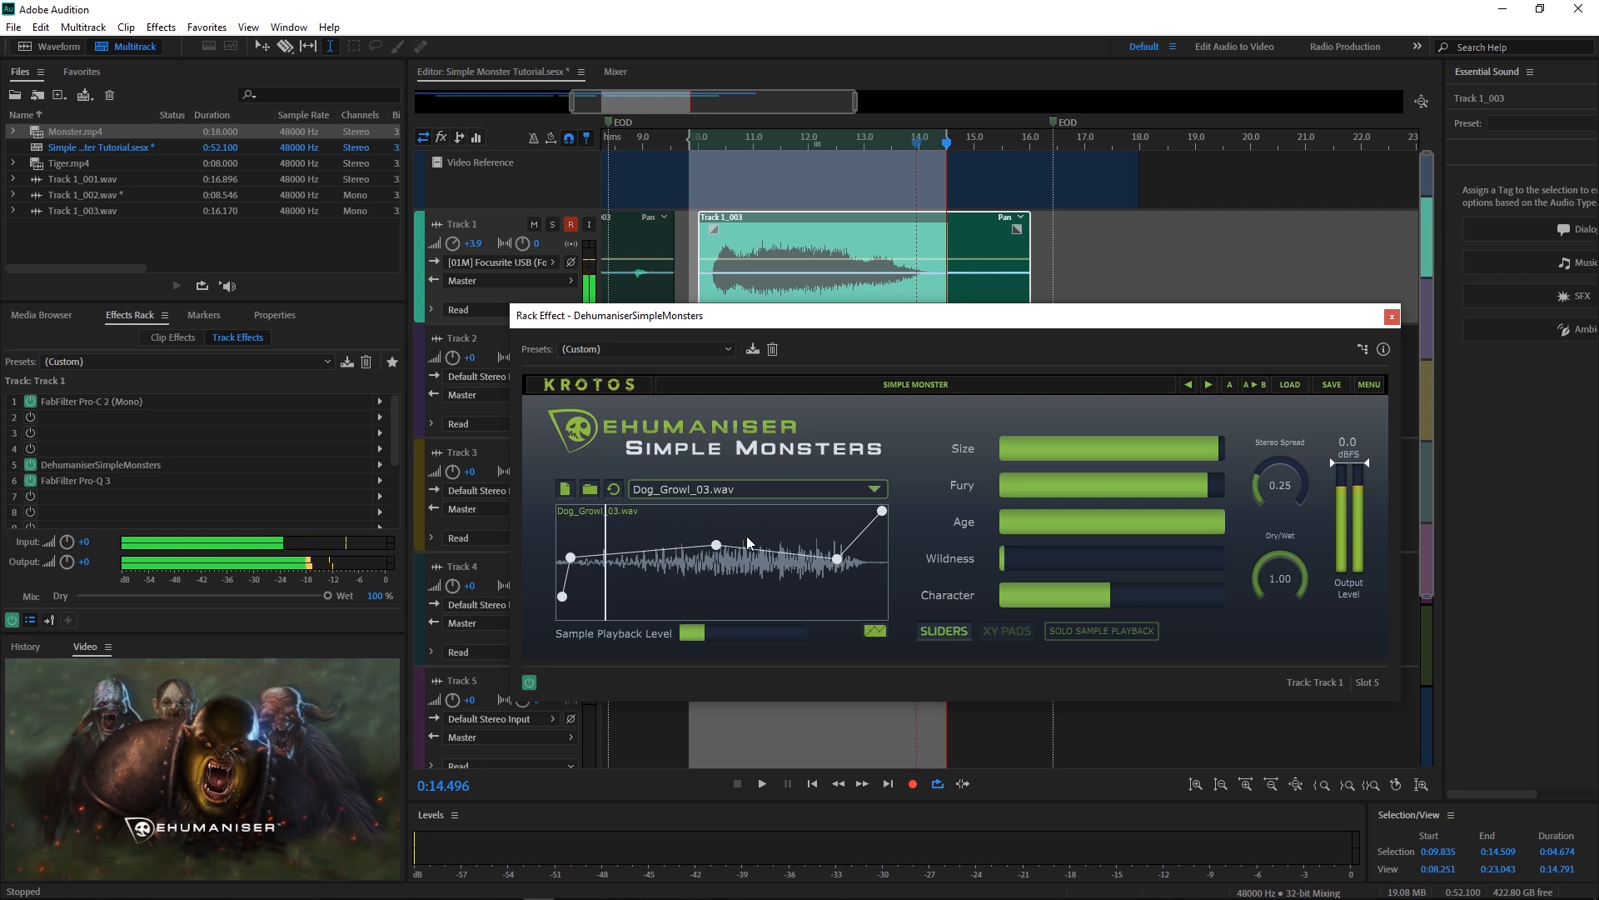
Step: Load the Bengal_Tiger_aggressive_roar_attack.wav sample into Simple Monsters
{"action": "left_click", "coordinate": [727, 486]}
{"action": "scroll", "coordinate": [727, 238], "scroll_direction": "up", "scroll_amount": 4}
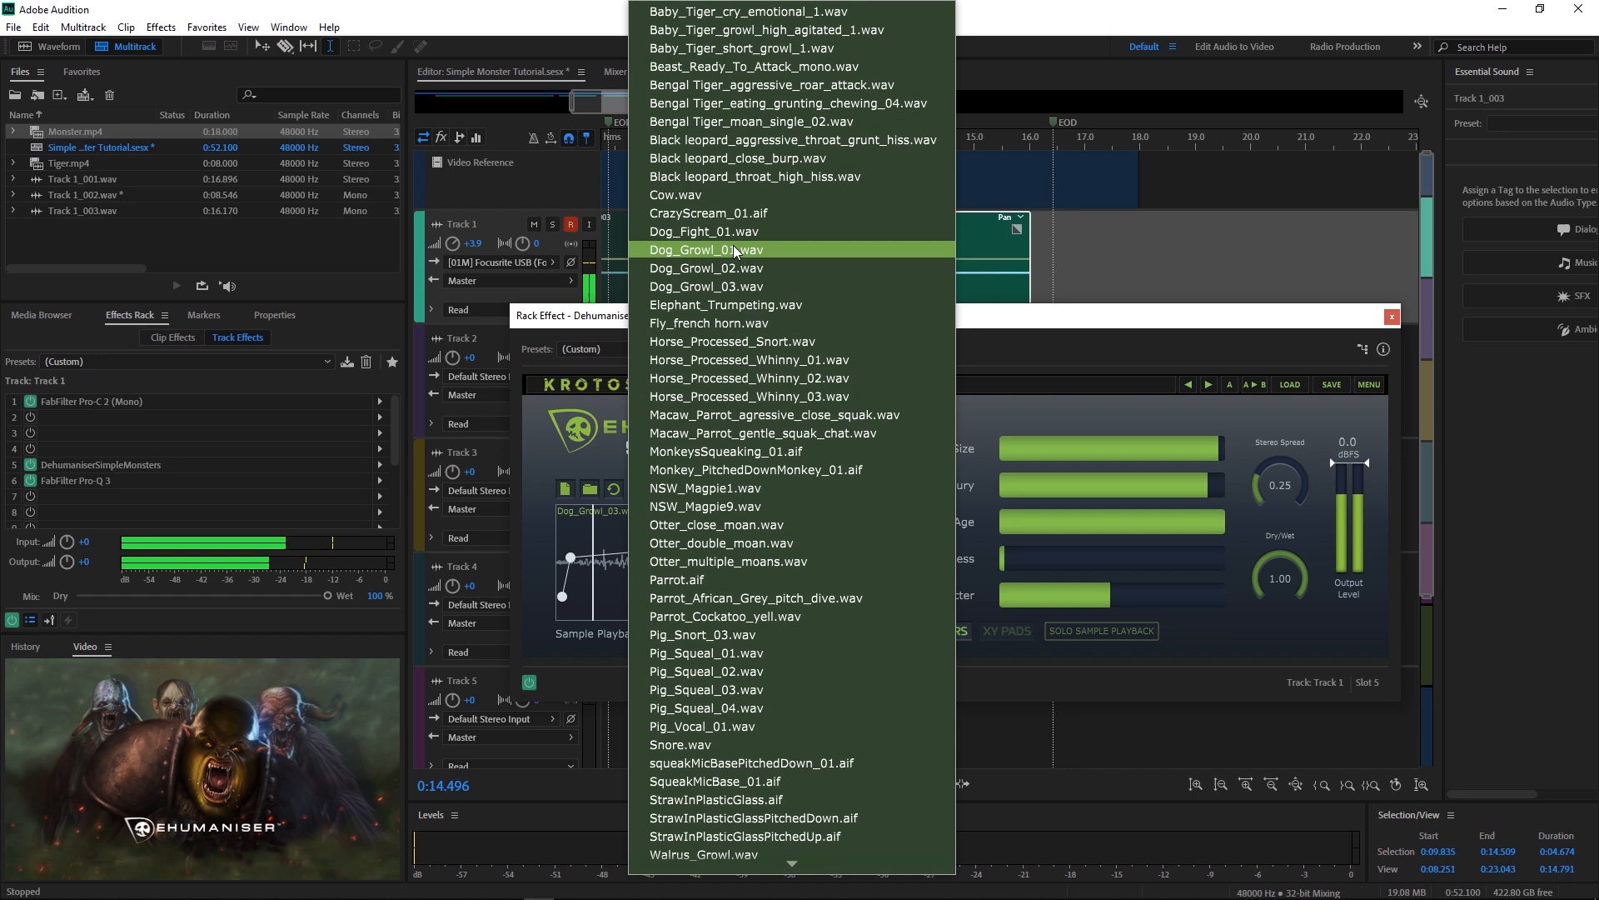
{"action": "left_click", "coordinate": [713, 86]}
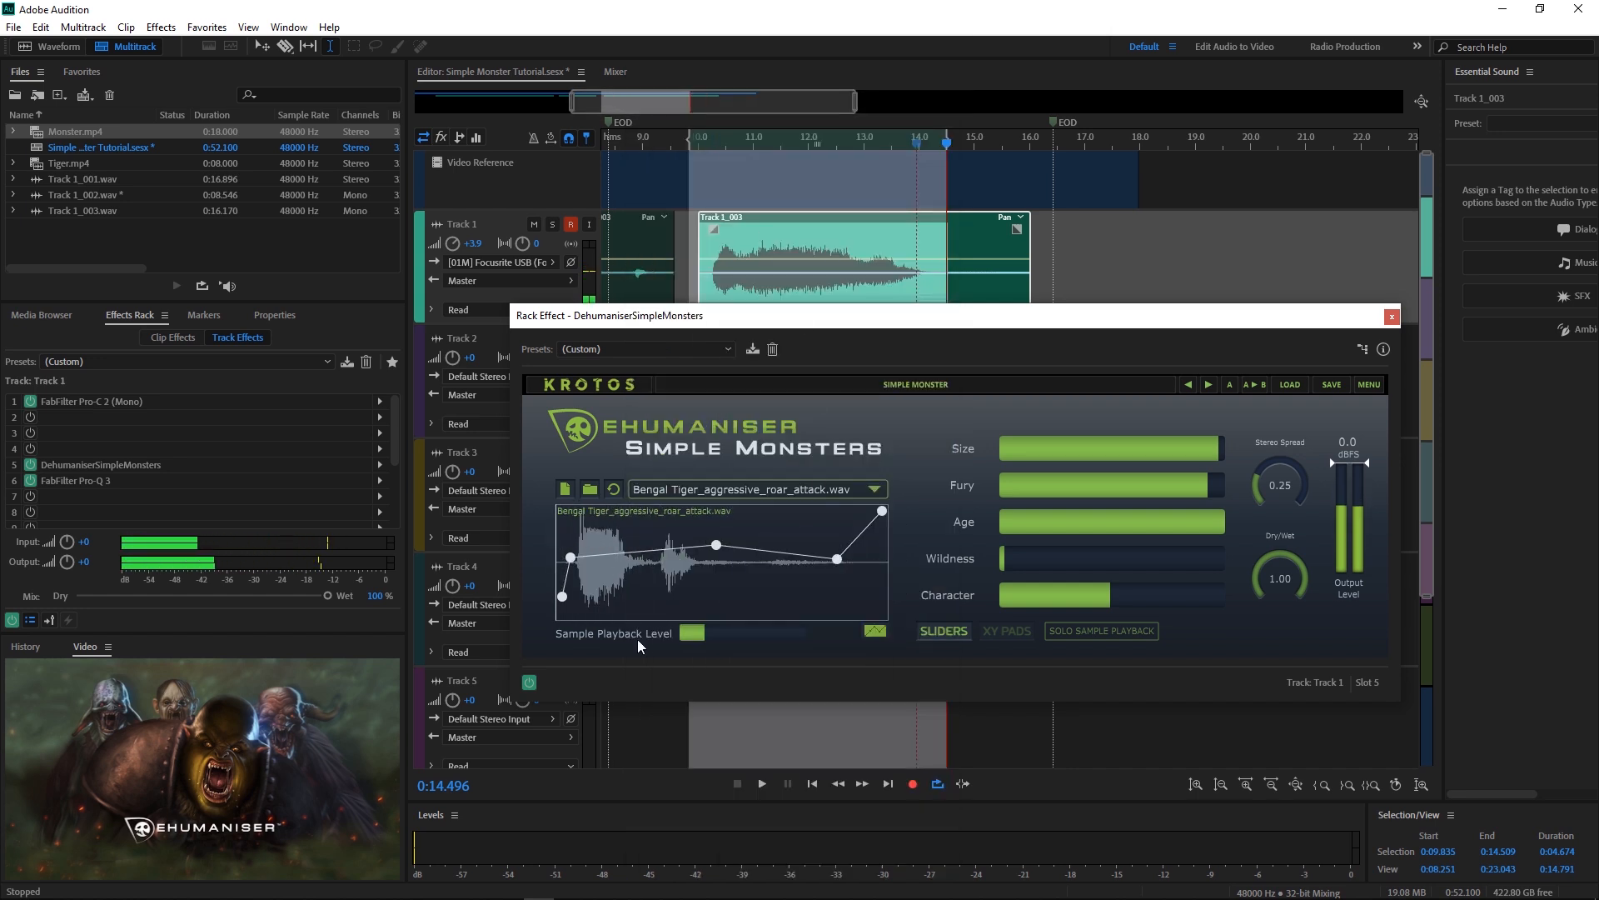
Step: Set the Sample Playback Level to about half after trying higher and minimum levels
{"action": "left_click_drag", "start_coordinate": [704, 636], "coordinate": [793, 635]}
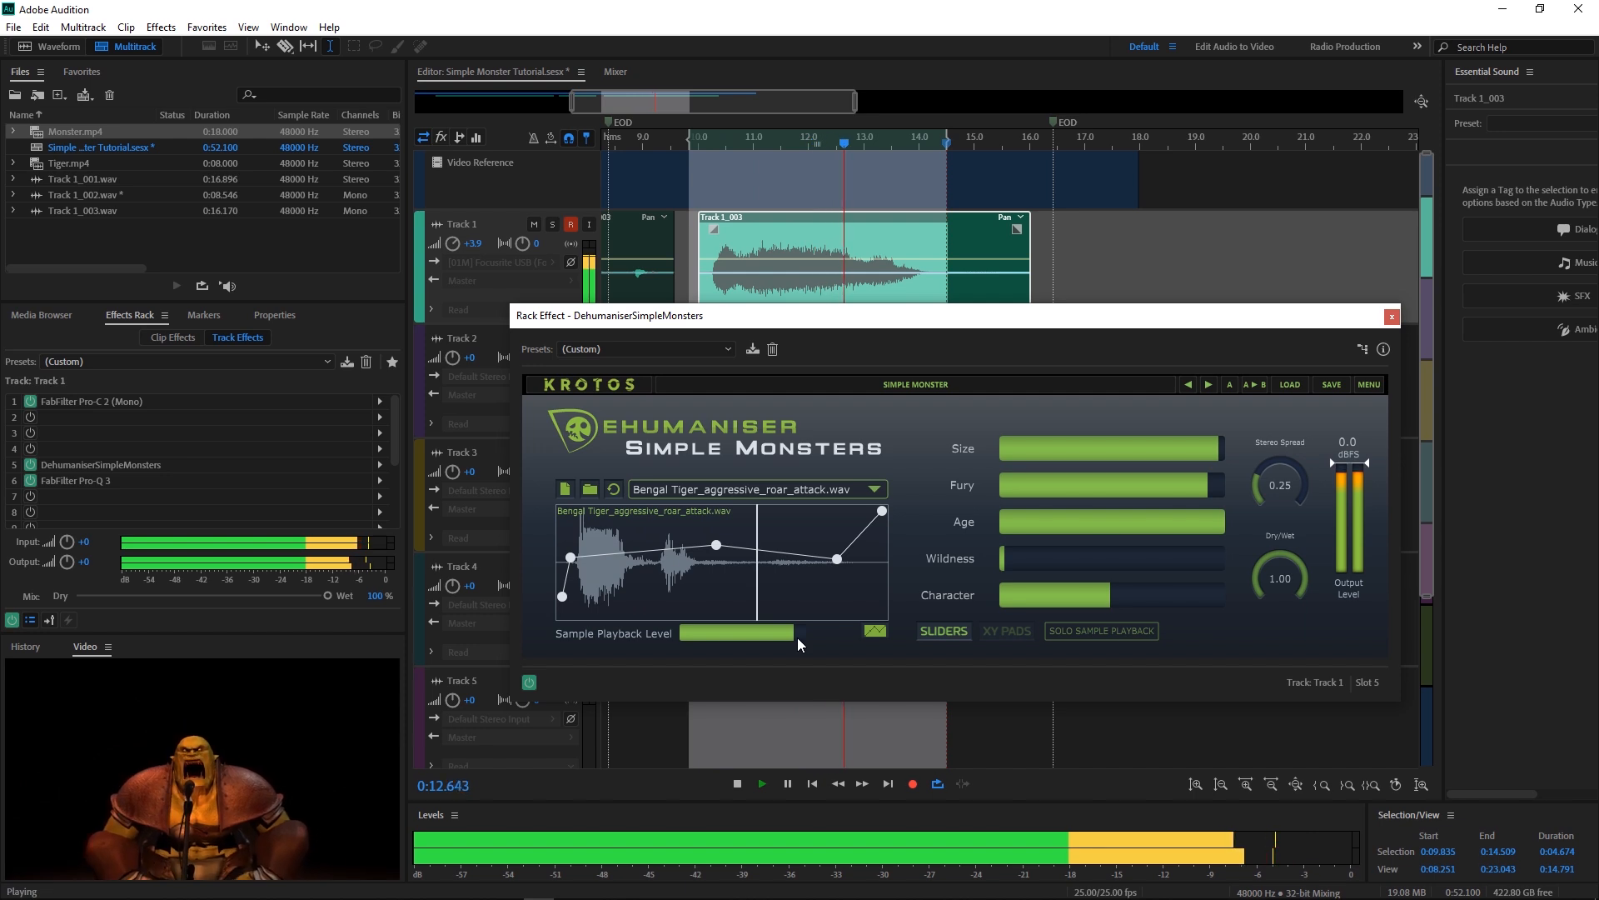
{"action": "left_click_drag", "start_coordinate": [798, 637], "coordinate": [684, 637]}
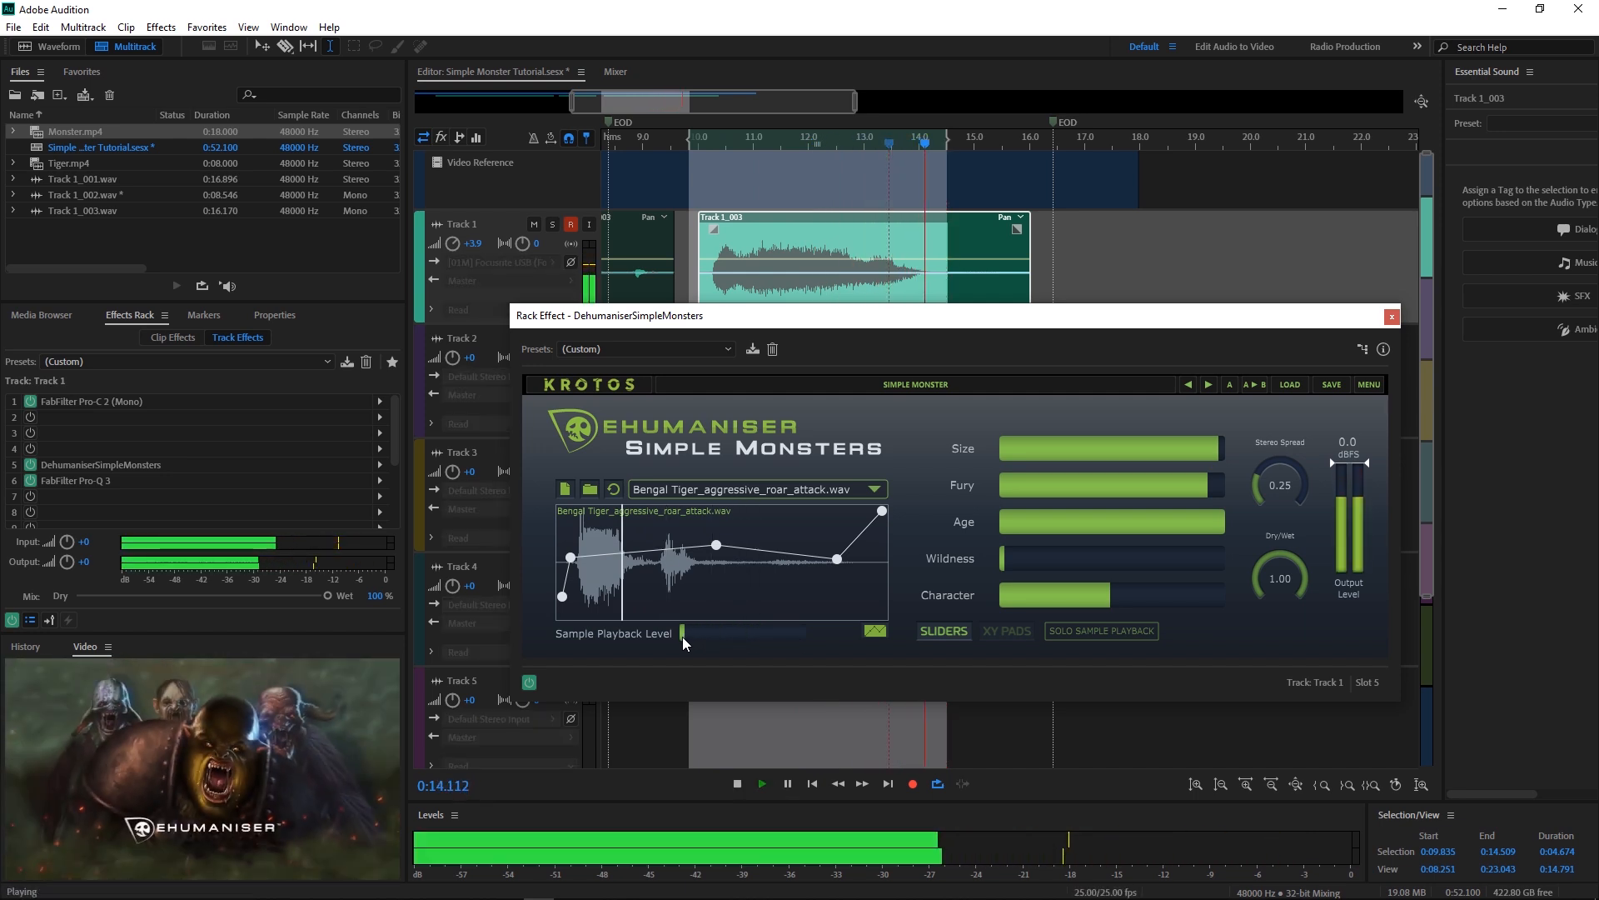
{"action": "left_click_drag", "start_coordinate": [682, 636], "coordinate": [745, 647]}
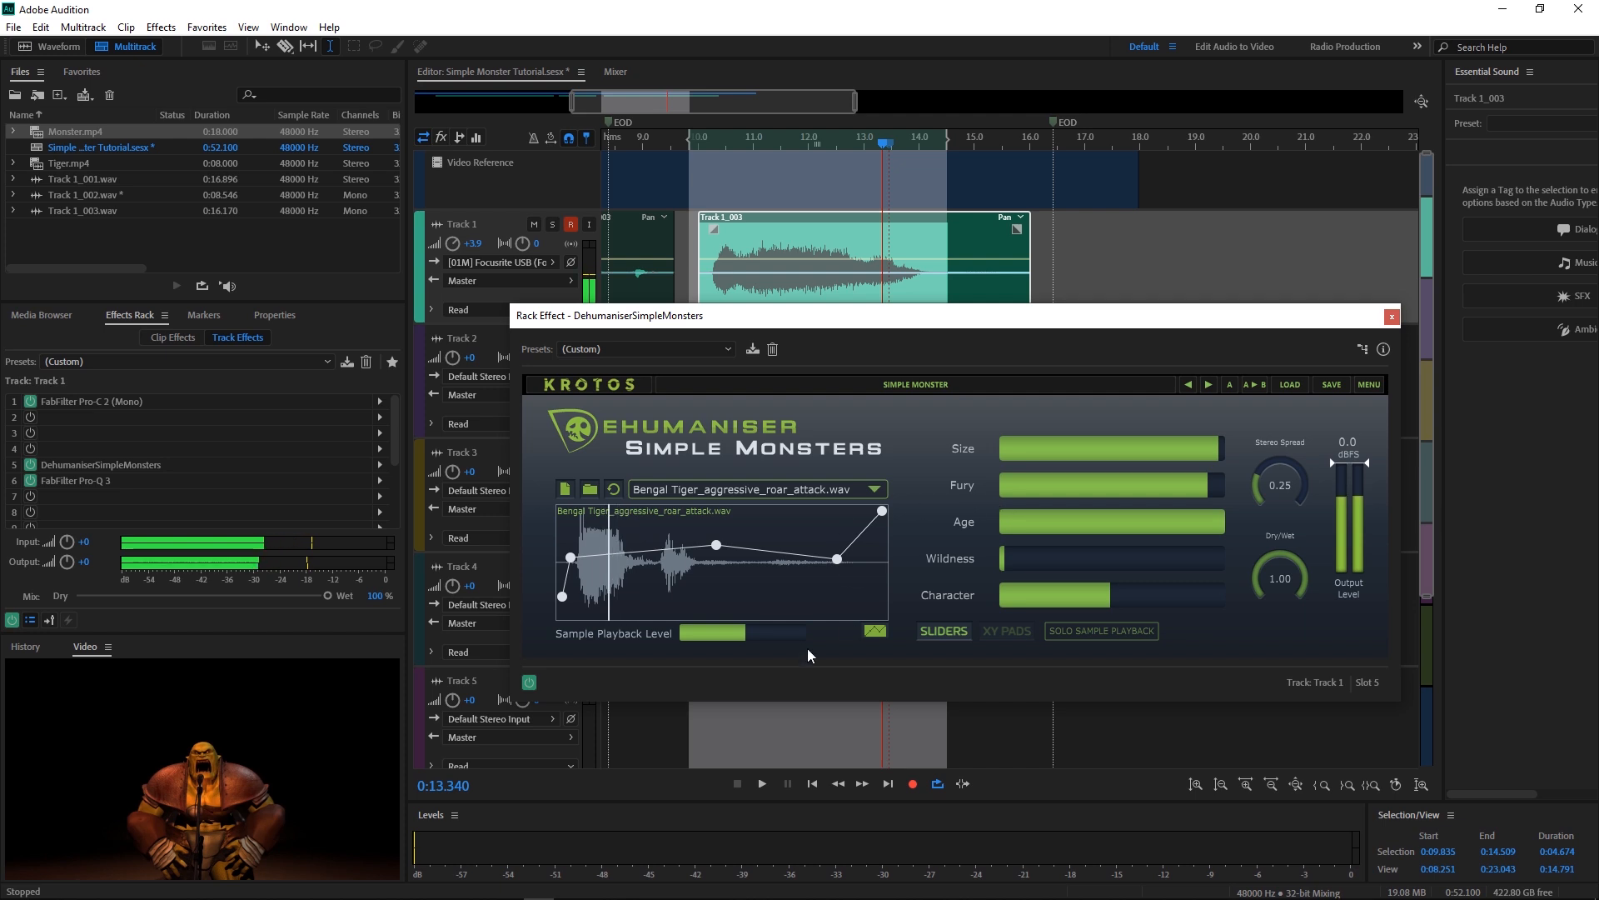
Step: Raise the tiger envelope's second breakpoint higher and later while playing, then preview the reshaped roar
{"action": "key", "text": "space"}
{"action": "left_click_drag", "start_coordinate": [570, 557], "coordinate": [594, 533]}
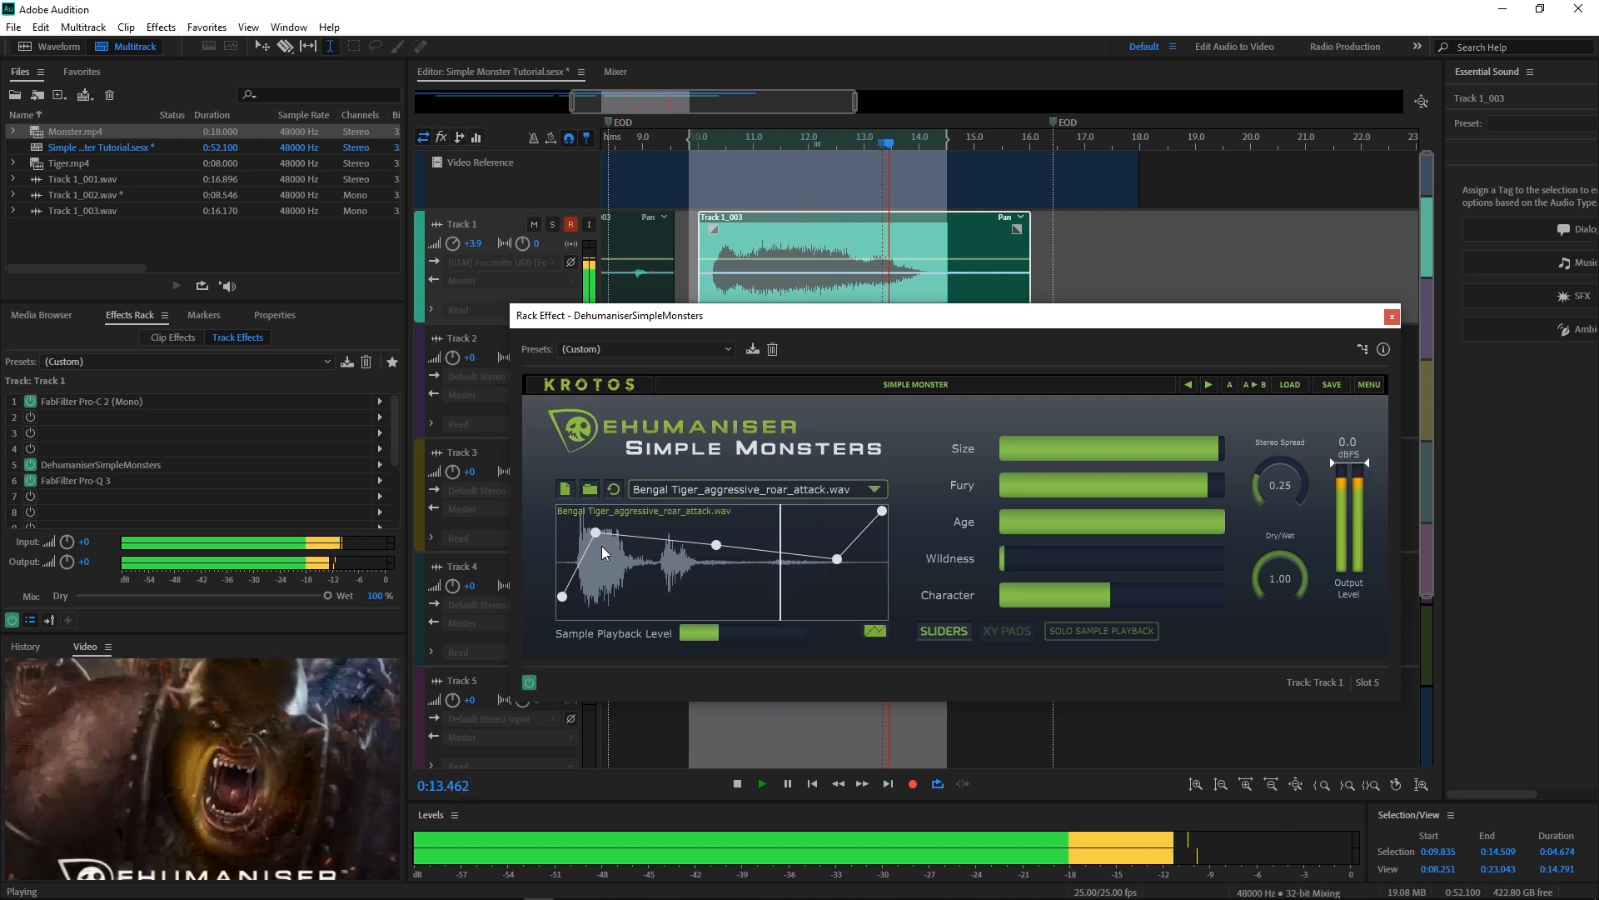
{"action": "key", "text": "space"}
{"action": "left_click", "coordinate": [602, 546]}
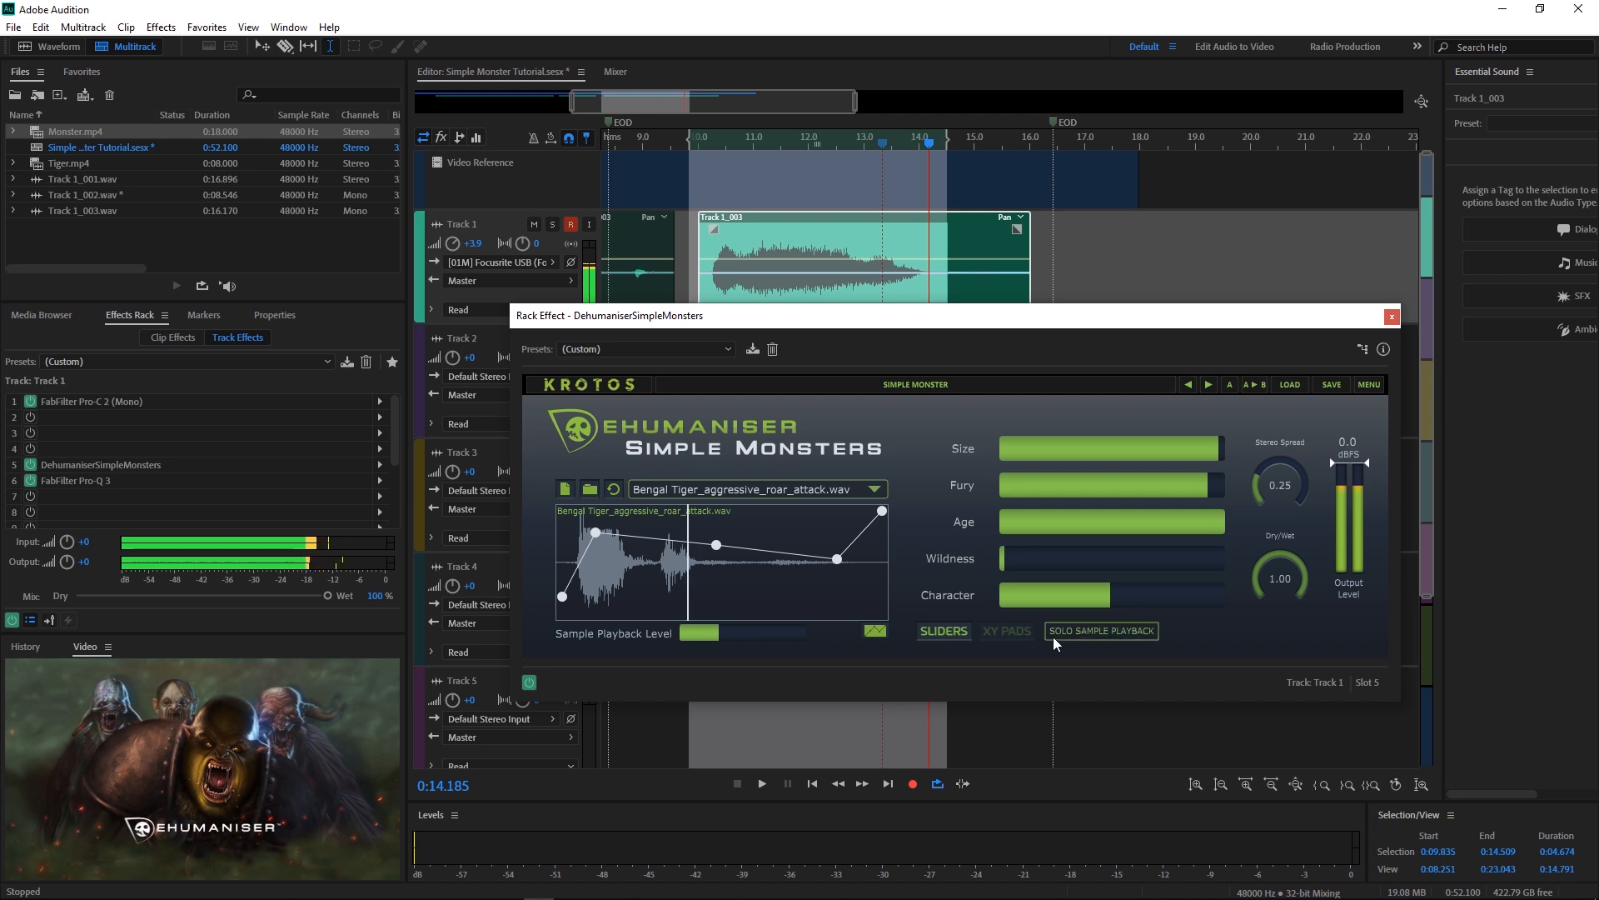
Step: On the XY pads, push the Size/Fury point to its top maximum while listening
{"action": "left_click", "coordinate": [996, 633]}
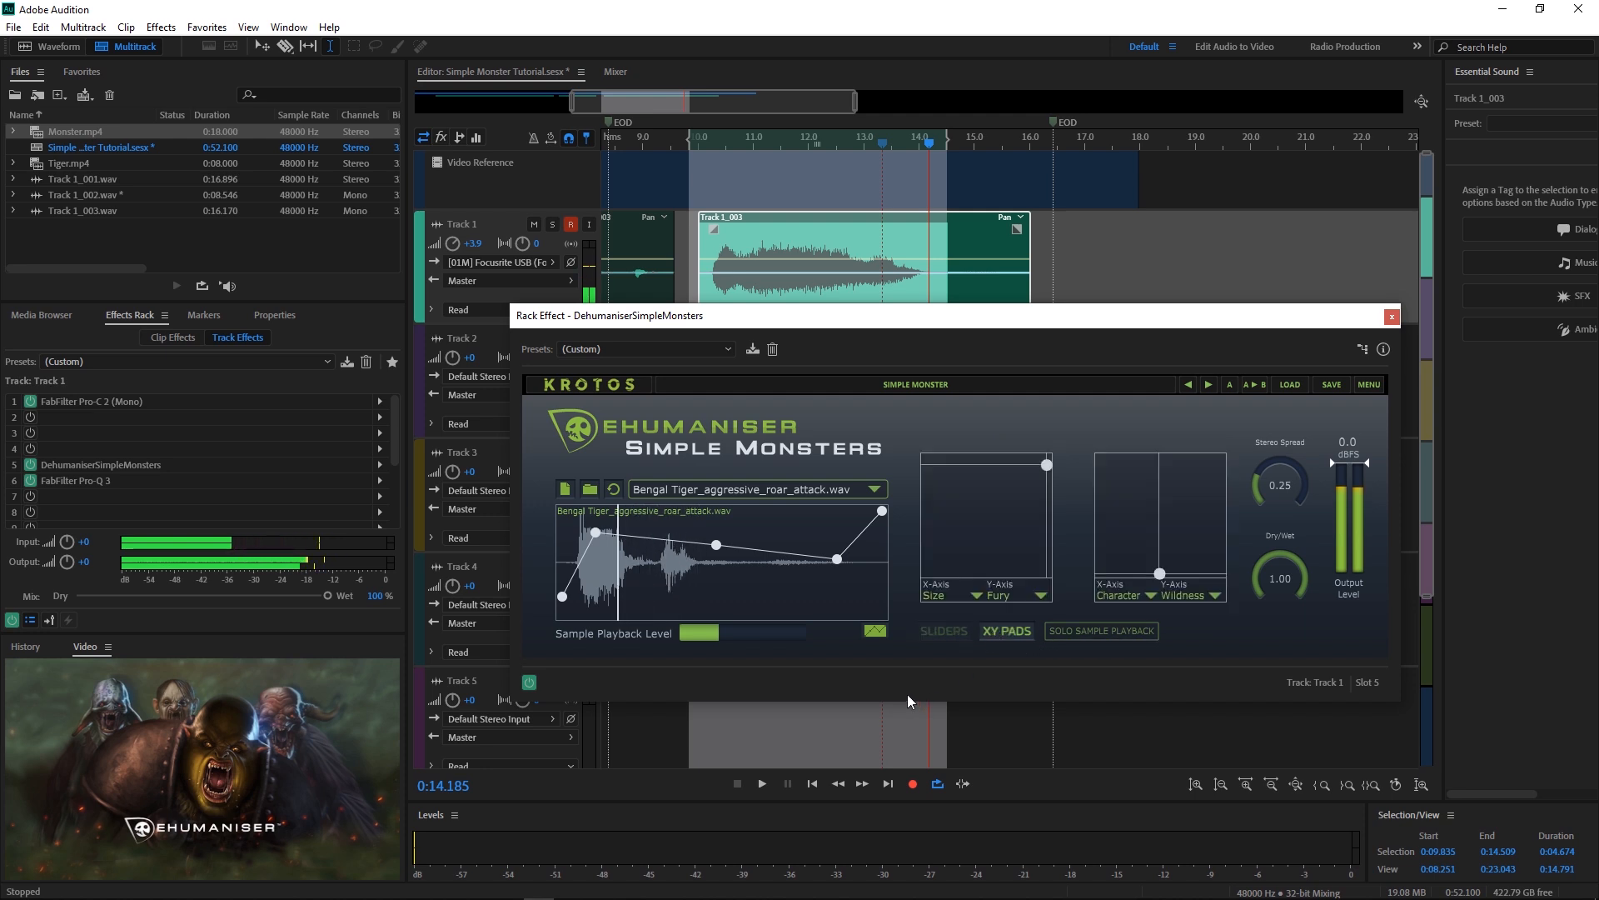
{"action": "left_click", "coordinate": [936, 596]}
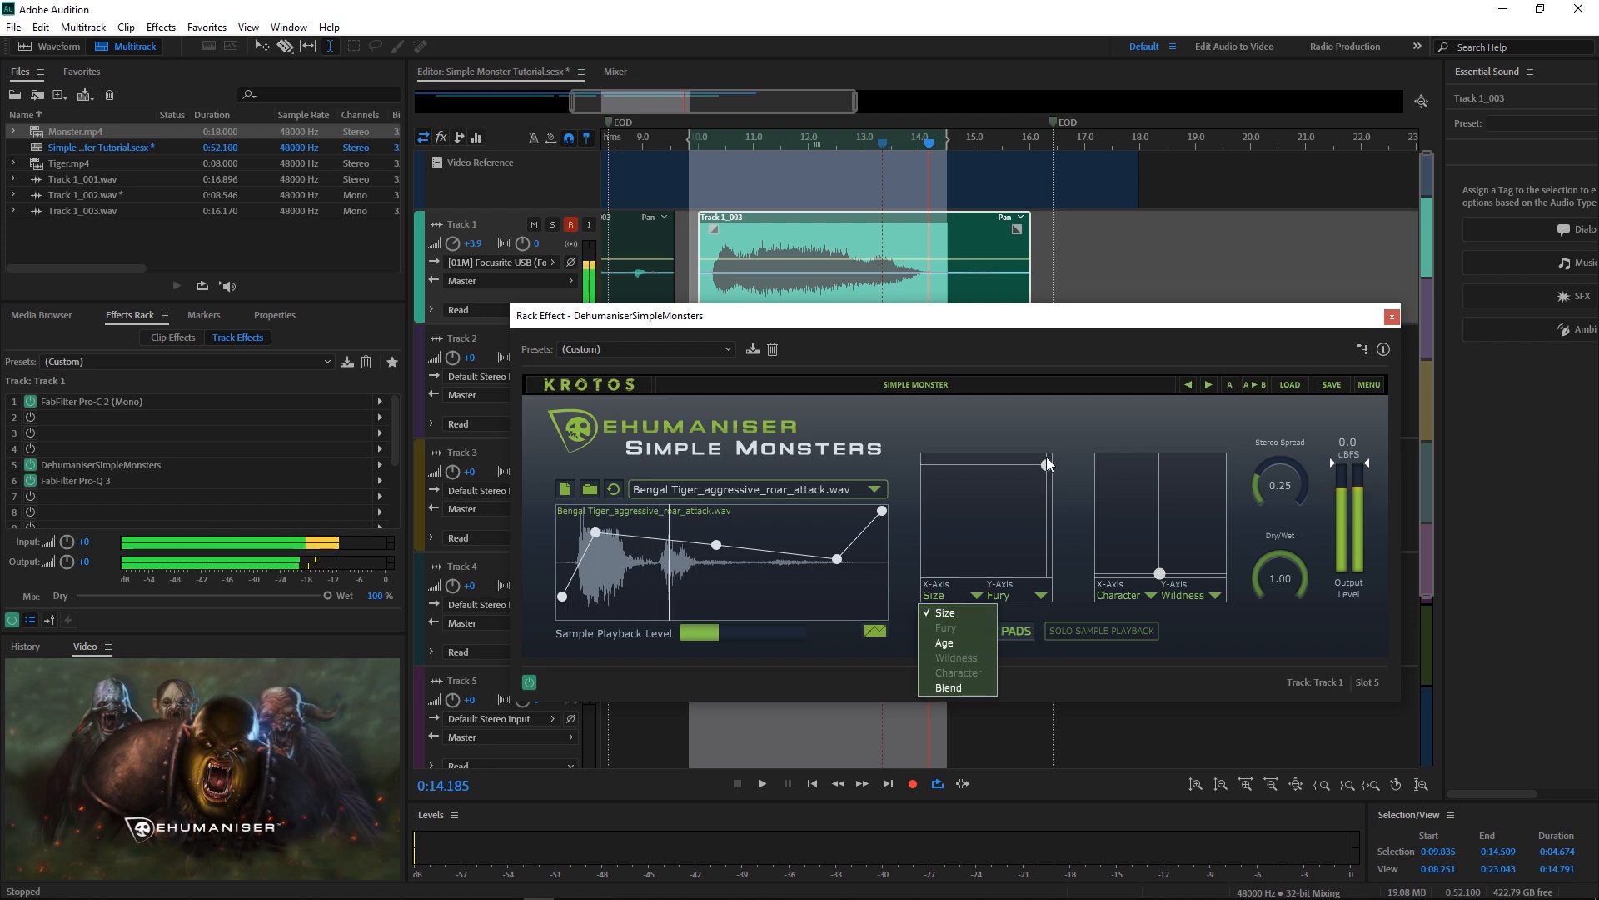
{"action": "mouse_move", "coordinate": [958, 525]}
{"action": "left_mouse_down"}
{"action": "mouse_move", "coordinate": [981, 487]}
{"action": "mouse_move", "coordinate": [985, 520]}
{"action": "left_mouse_up"}
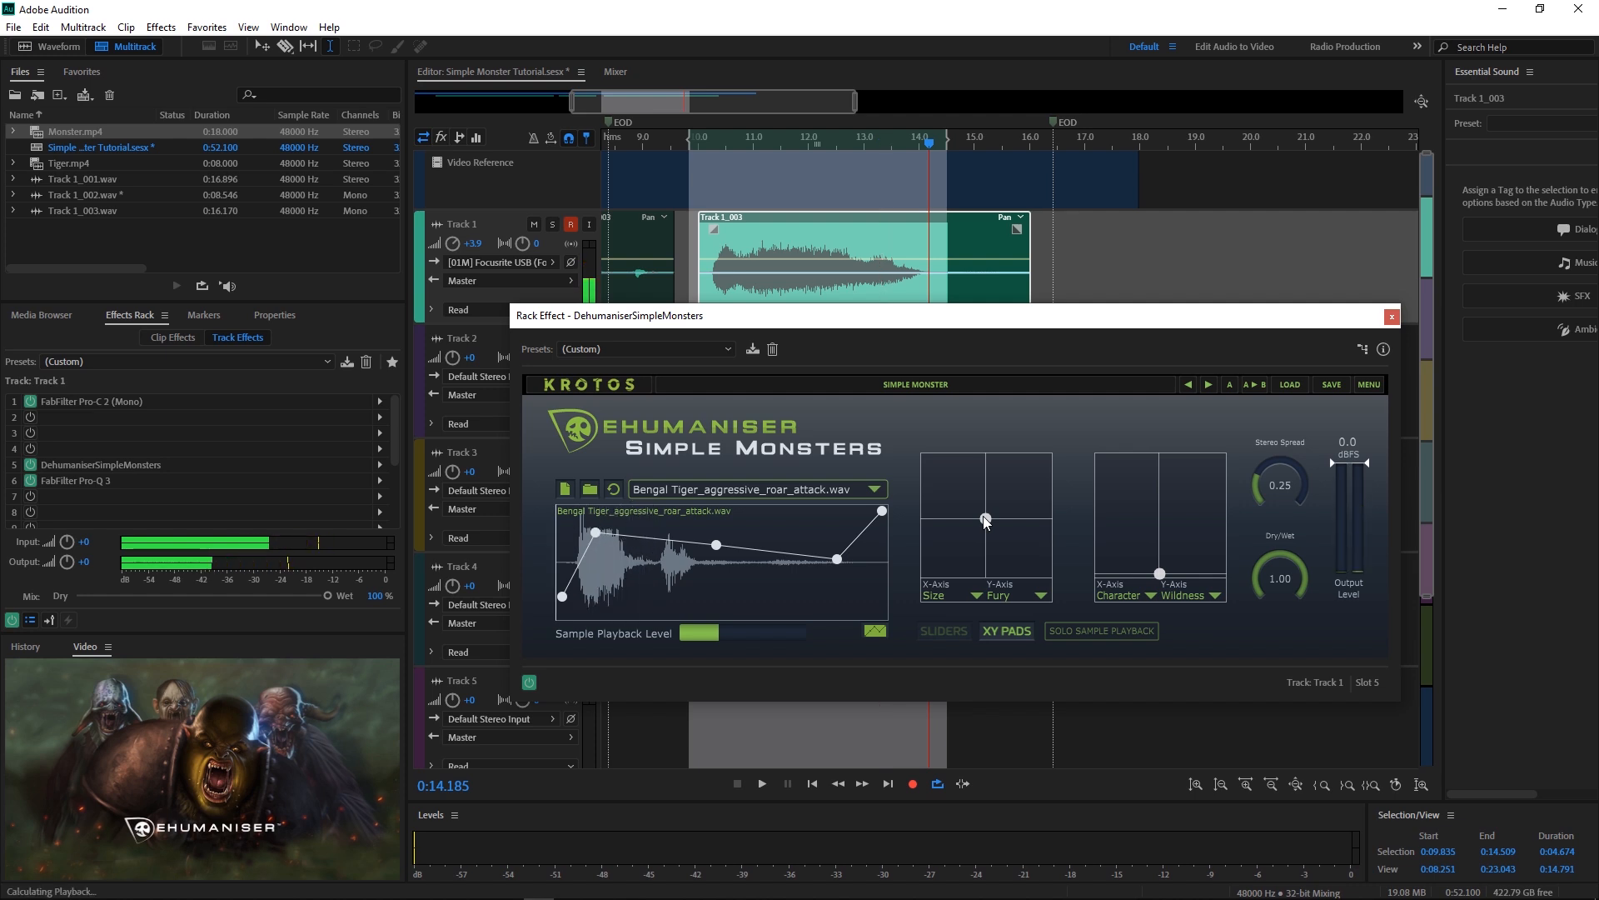
{"action": "key", "text": "space"}
{"action": "left_click_drag", "start_coordinate": [986, 520], "coordinate": [1047, 470]}
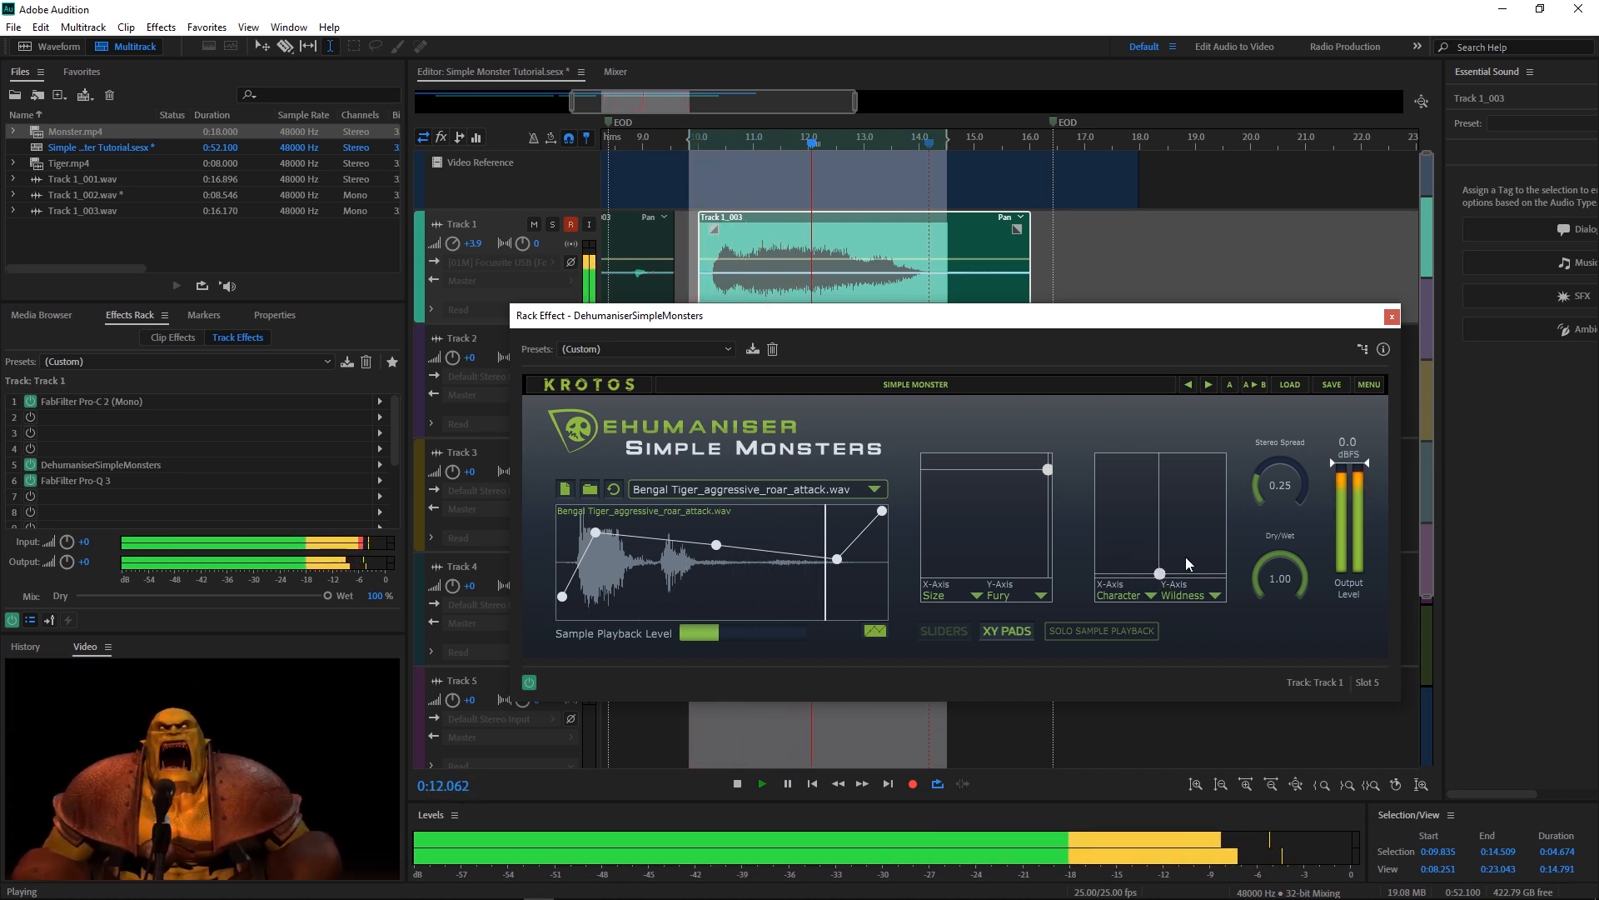
Step: Set the second pad's Y axis to Age, place Character/Age near the middle, and enlarge the video preview
{"action": "left_click", "coordinate": [1193, 596]}
{"action": "left_click", "coordinate": [1182, 643]}
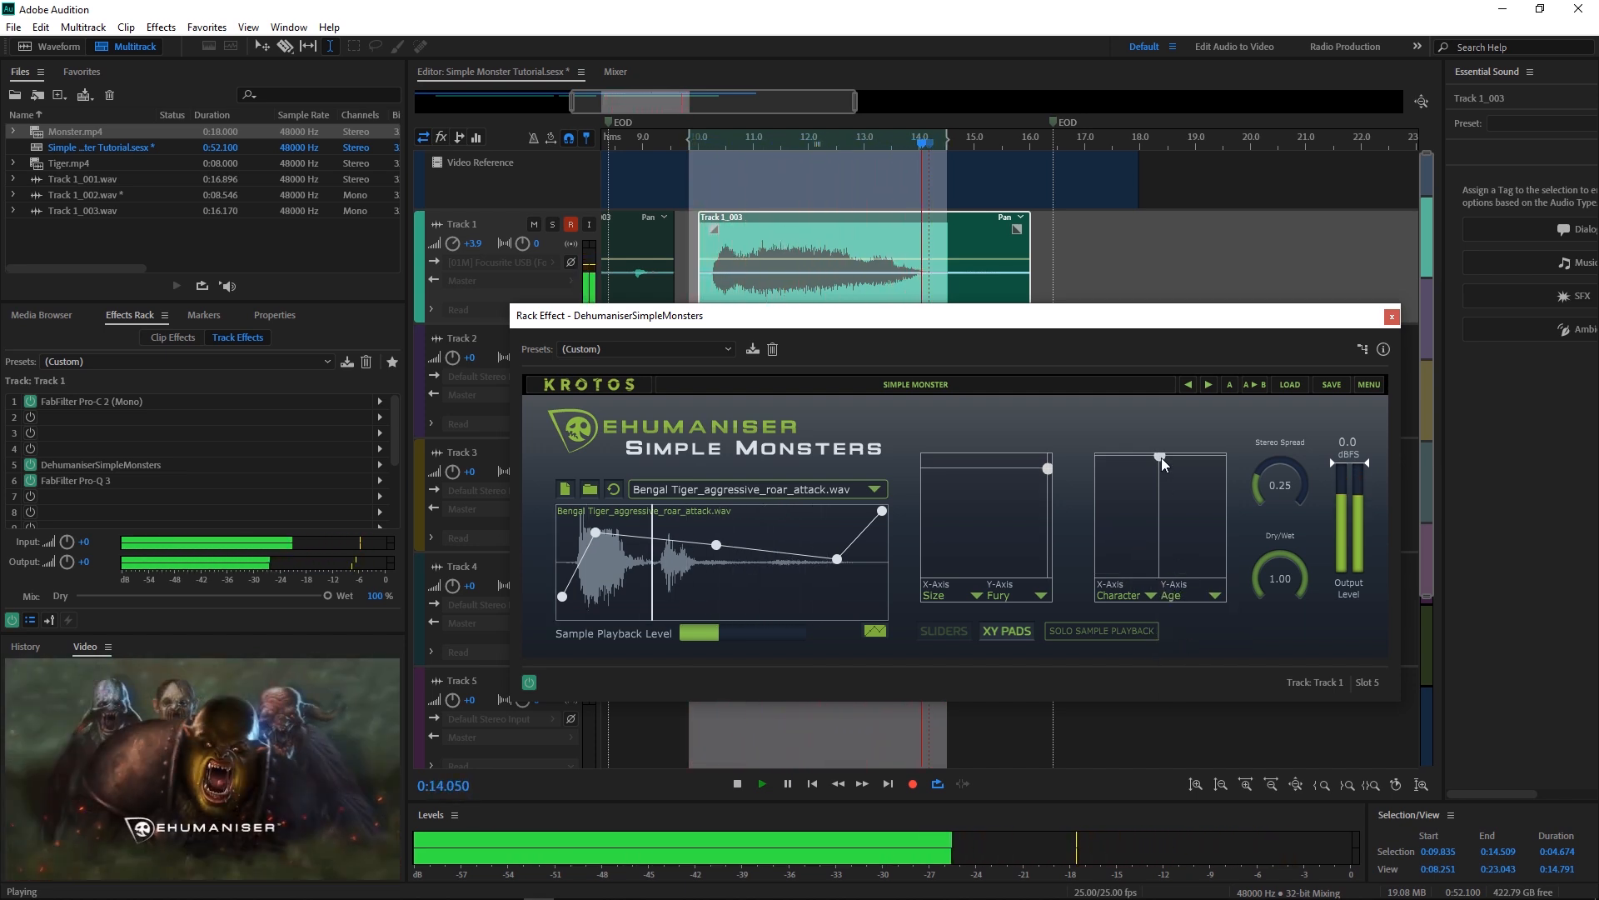
{"action": "left_click_drag", "start_coordinate": [1160, 573], "coordinate": [1198, 498]}
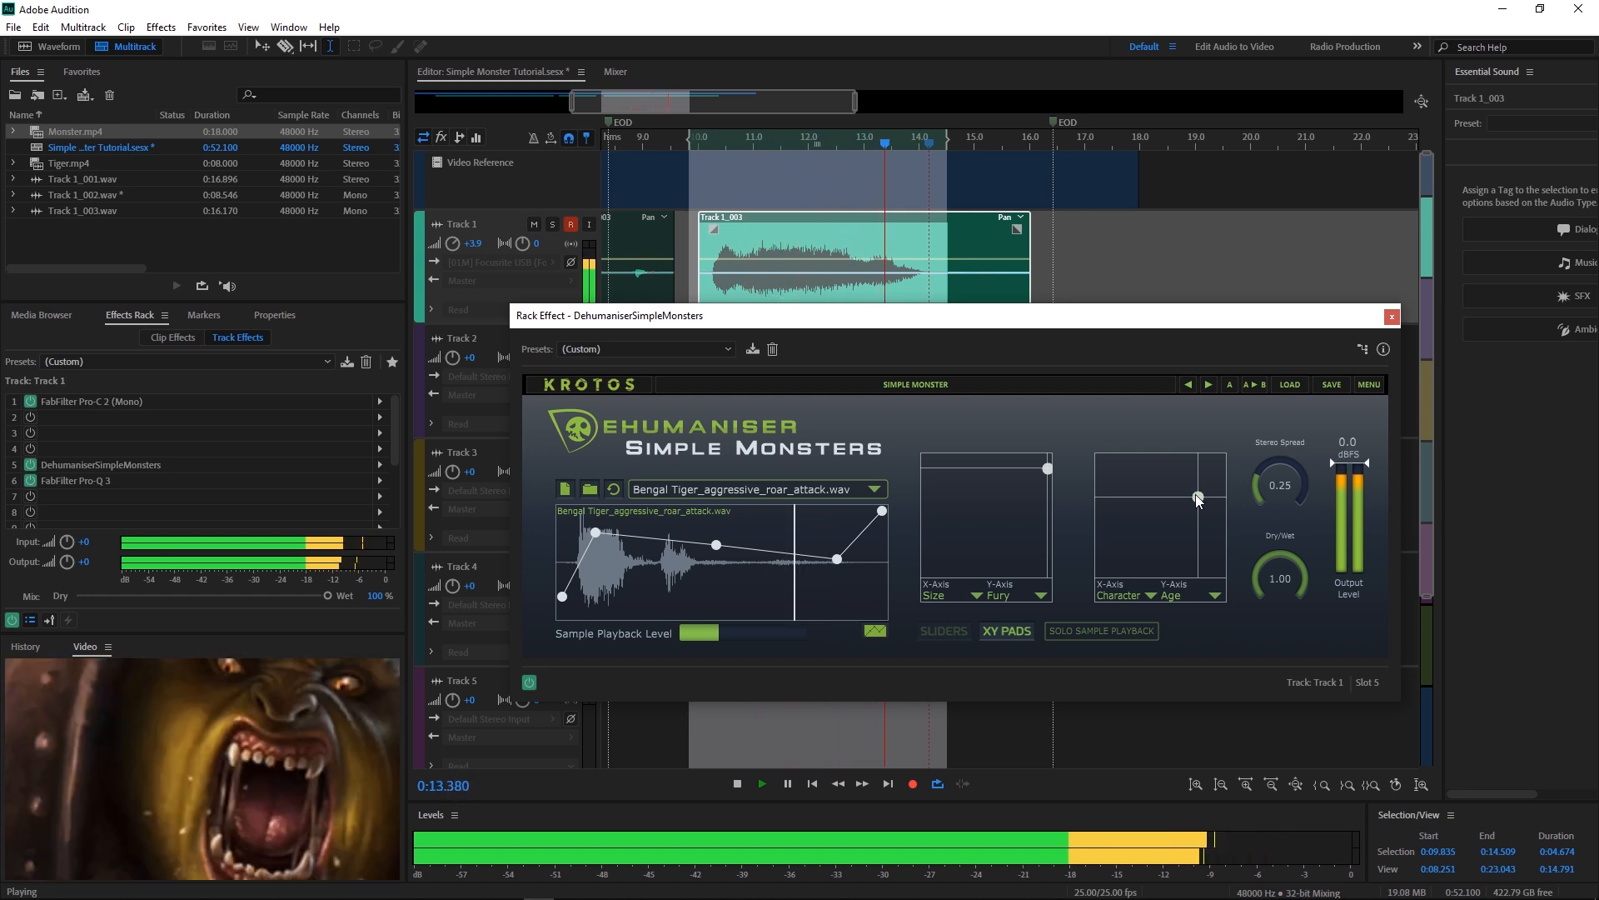
{"action": "left_click_drag", "start_coordinate": [1197, 498], "coordinate": [1123, 536]}
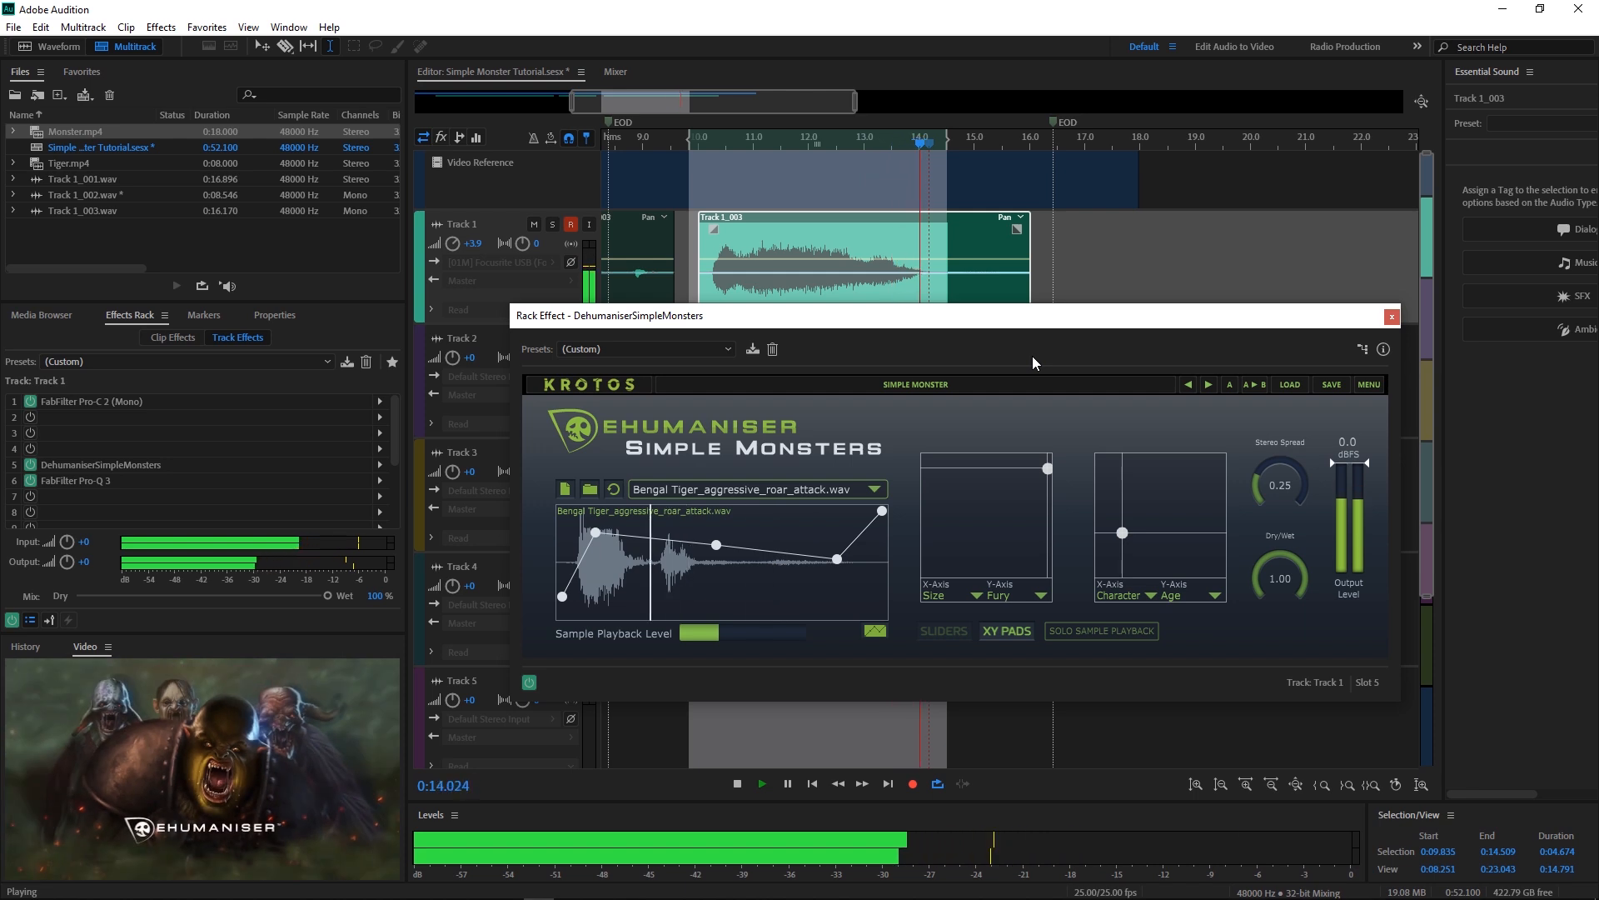
{"action": "key", "text": "space"}
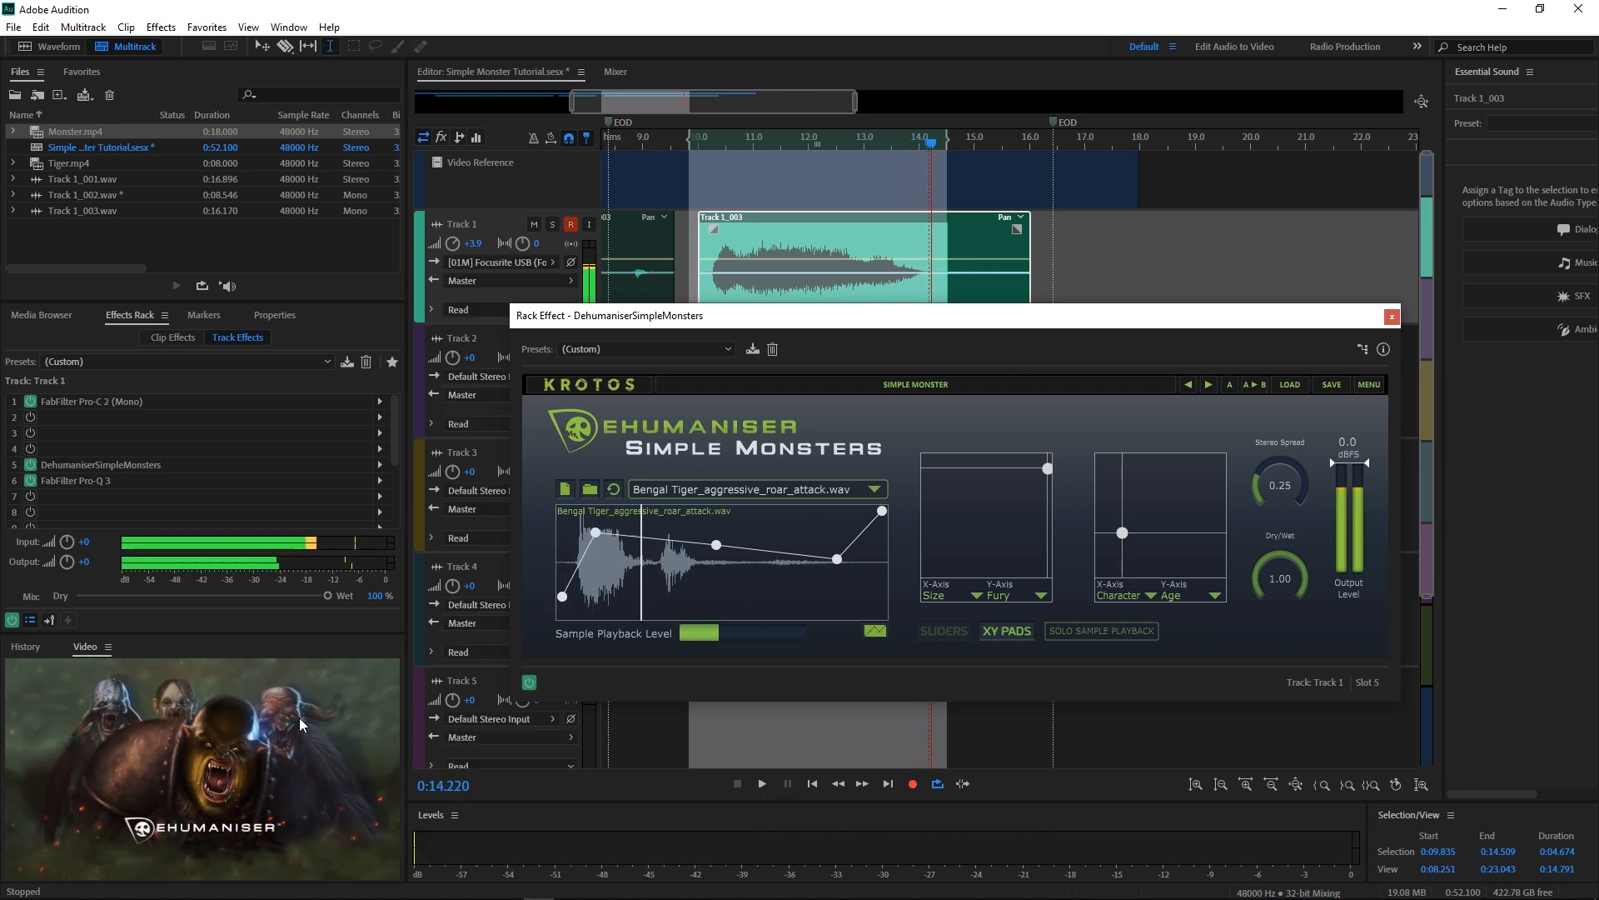
{"action": "left_click", "coordinate": [324, 727]}
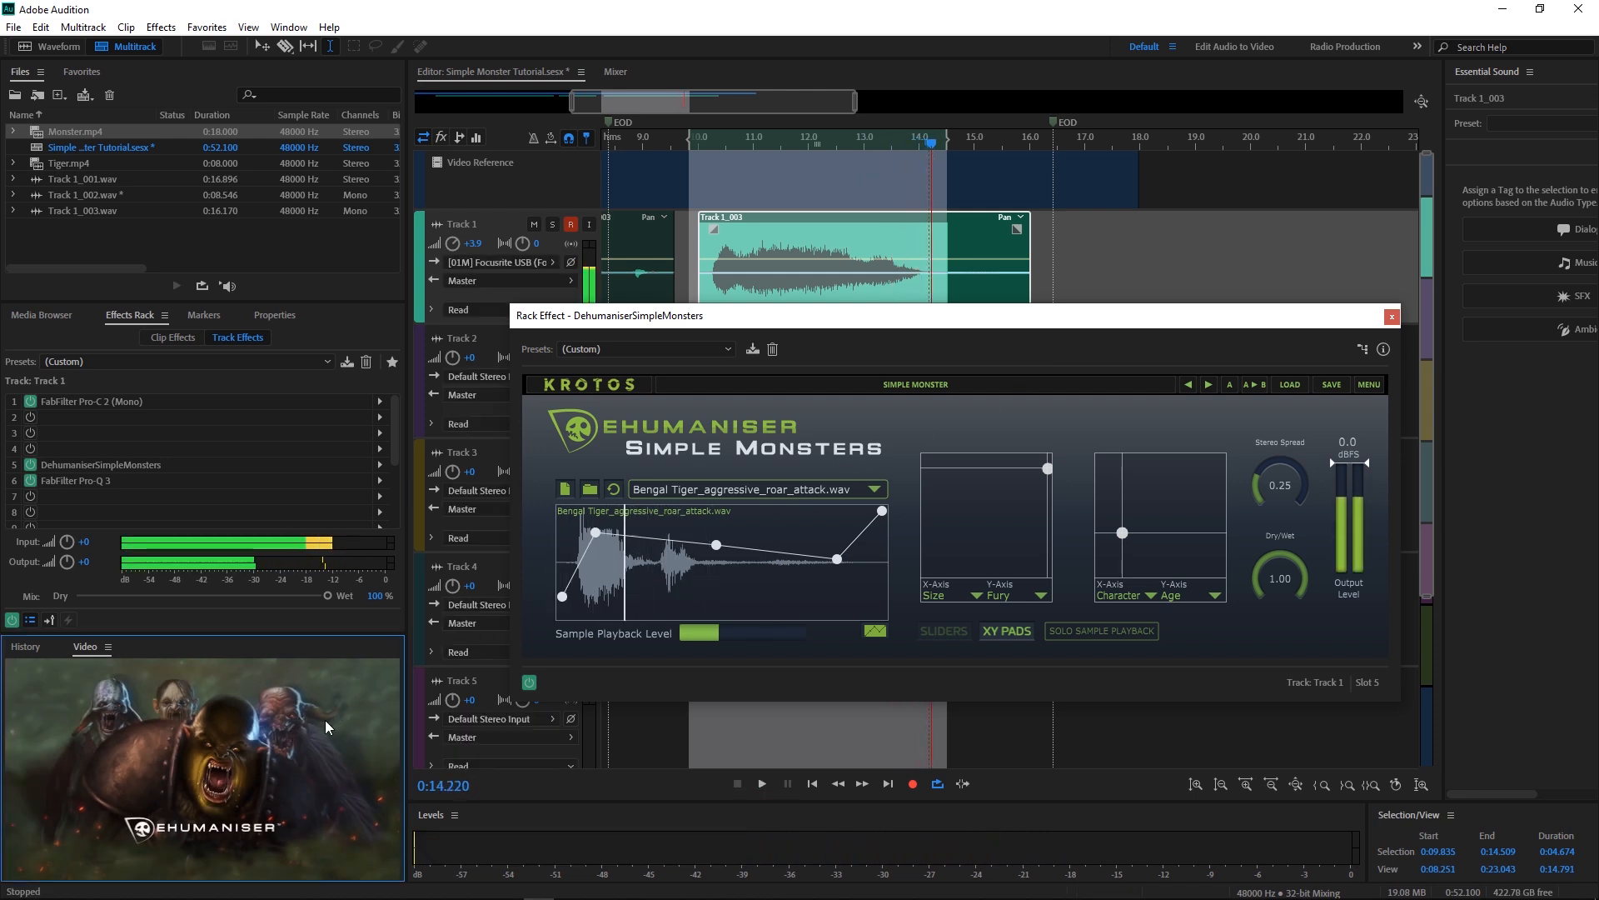
{"action": "key", "text": "grave"}
Step: Move the Simple Monsters window off the video, play the clip with the growl, then re-centre the window
{"action": "left_click_drag", "start_coordinate": [658, 315], "coordinate": [1207, 121]}
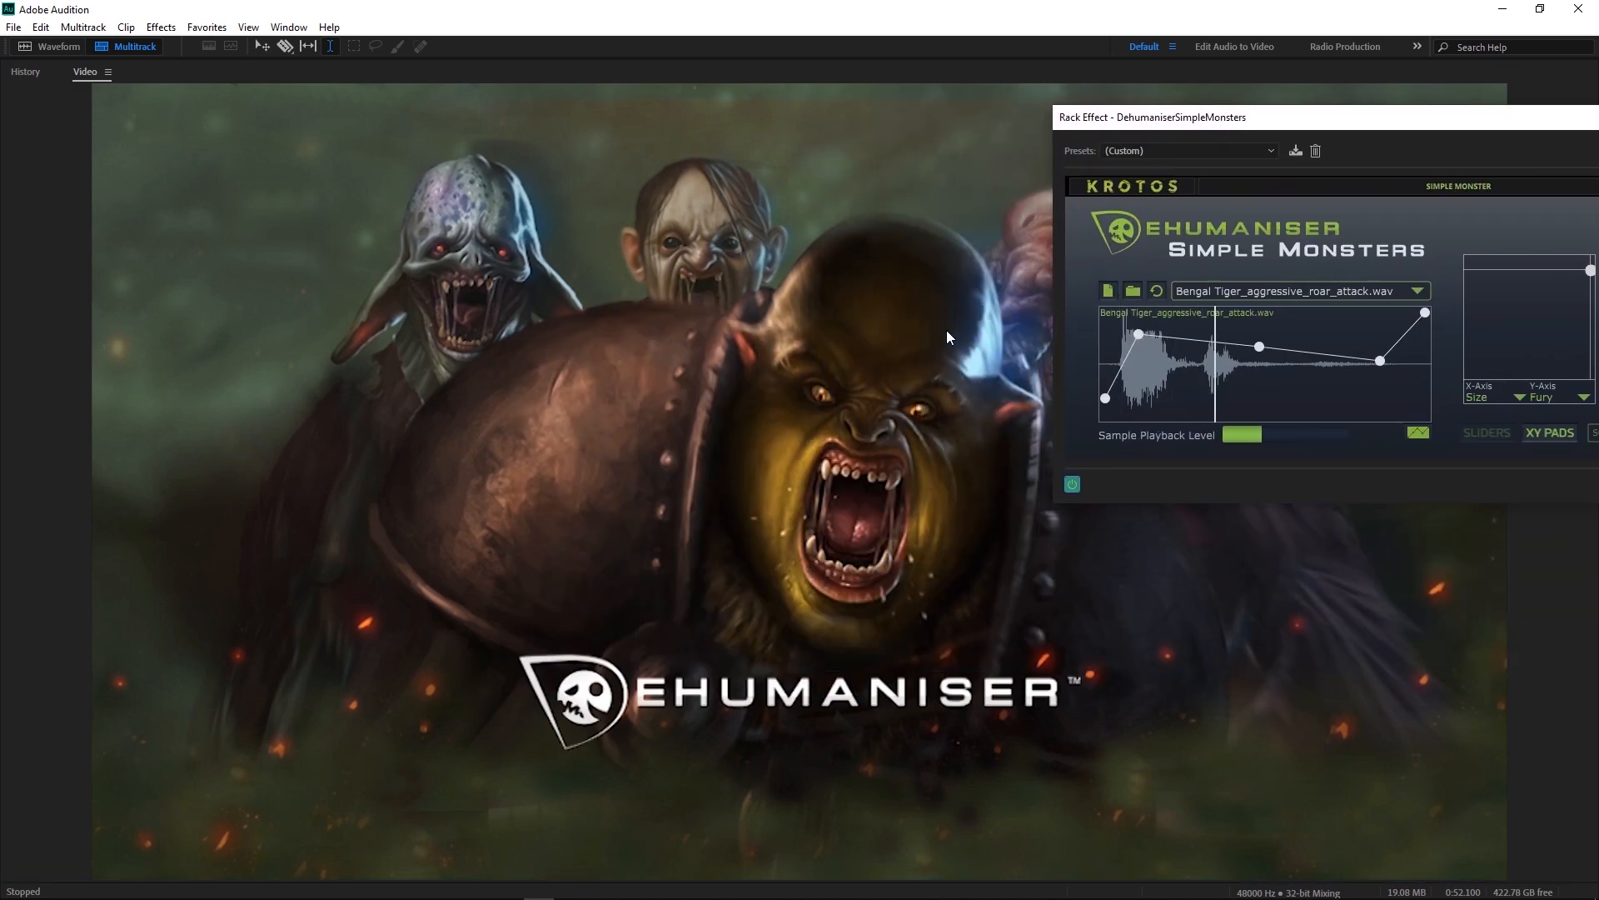
{"action": "key", "text": "space"}
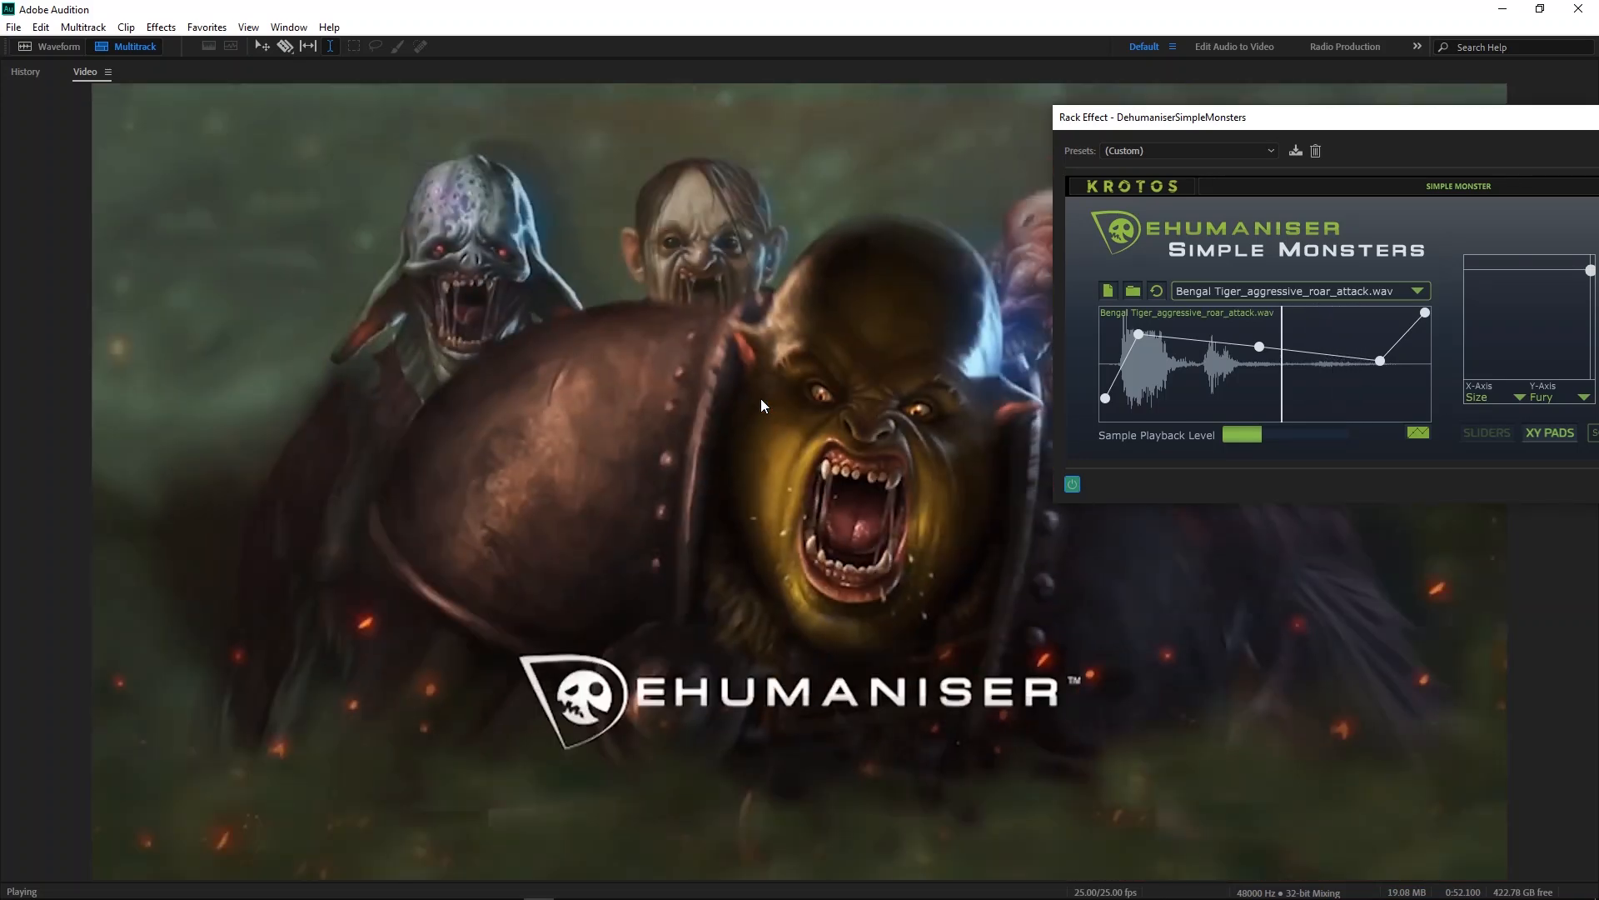
{"action": "key", "text": "space"}
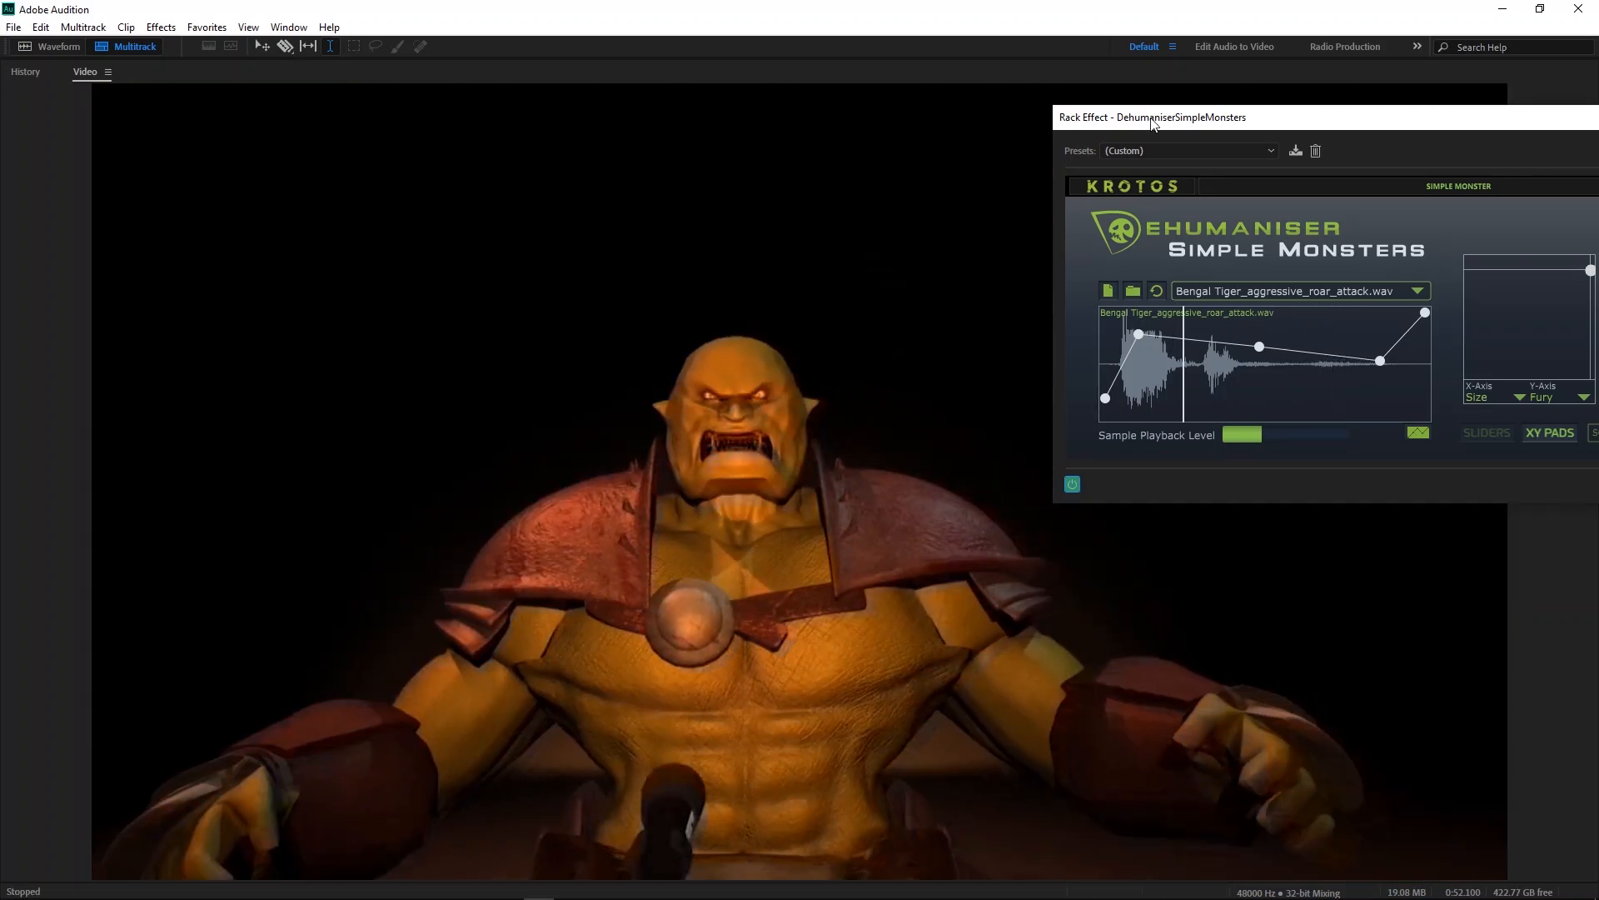
{"action": "left_click_drag", "start_coordinate": [1154, 124], "coordinate": [470, 251]}
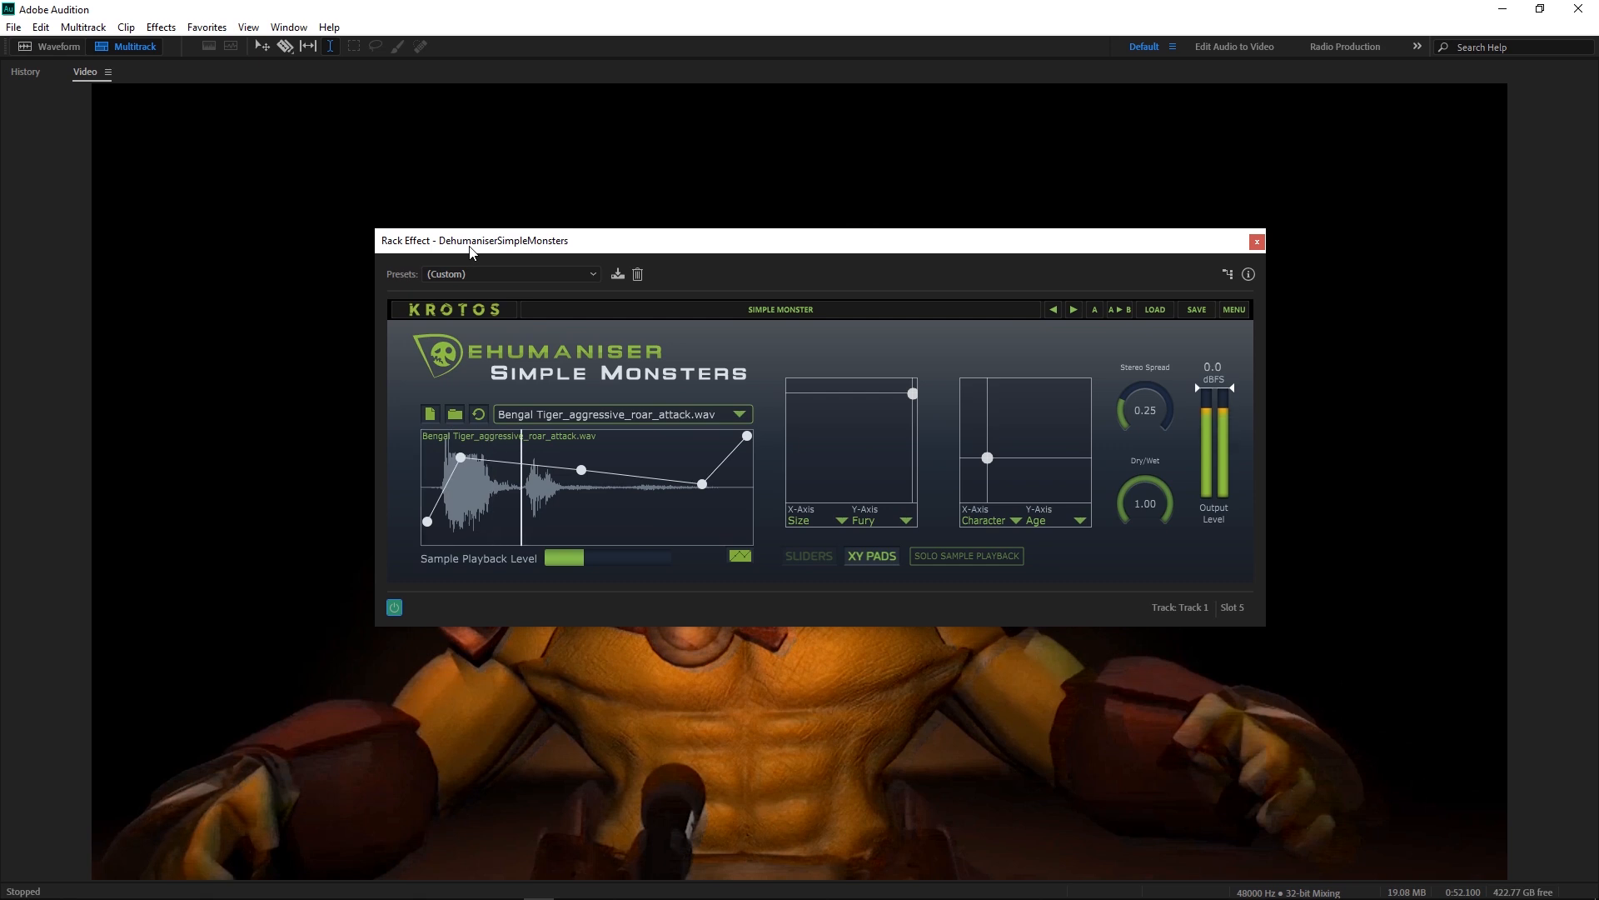